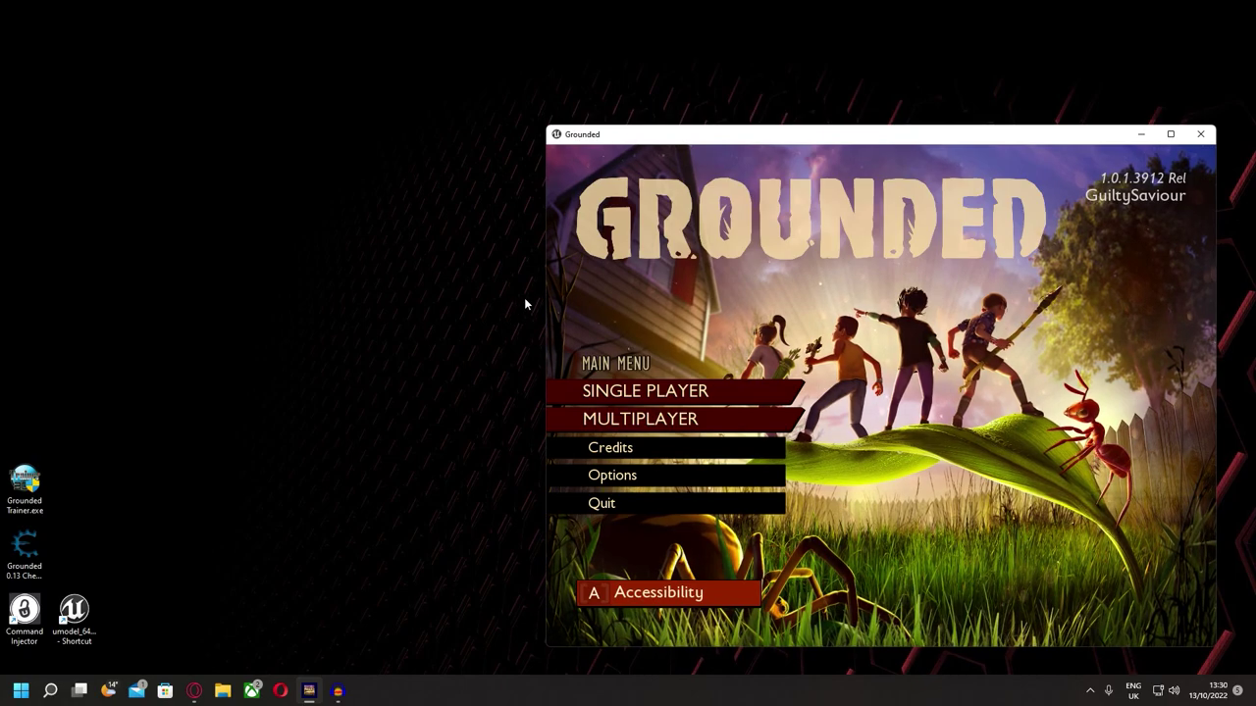
Step: Enlarge the Grounded game window and reposition it so the desktop shortcuts stay visible beside it
drag(541, 126, 427, 17)
drag(595, 36, 629, 36)
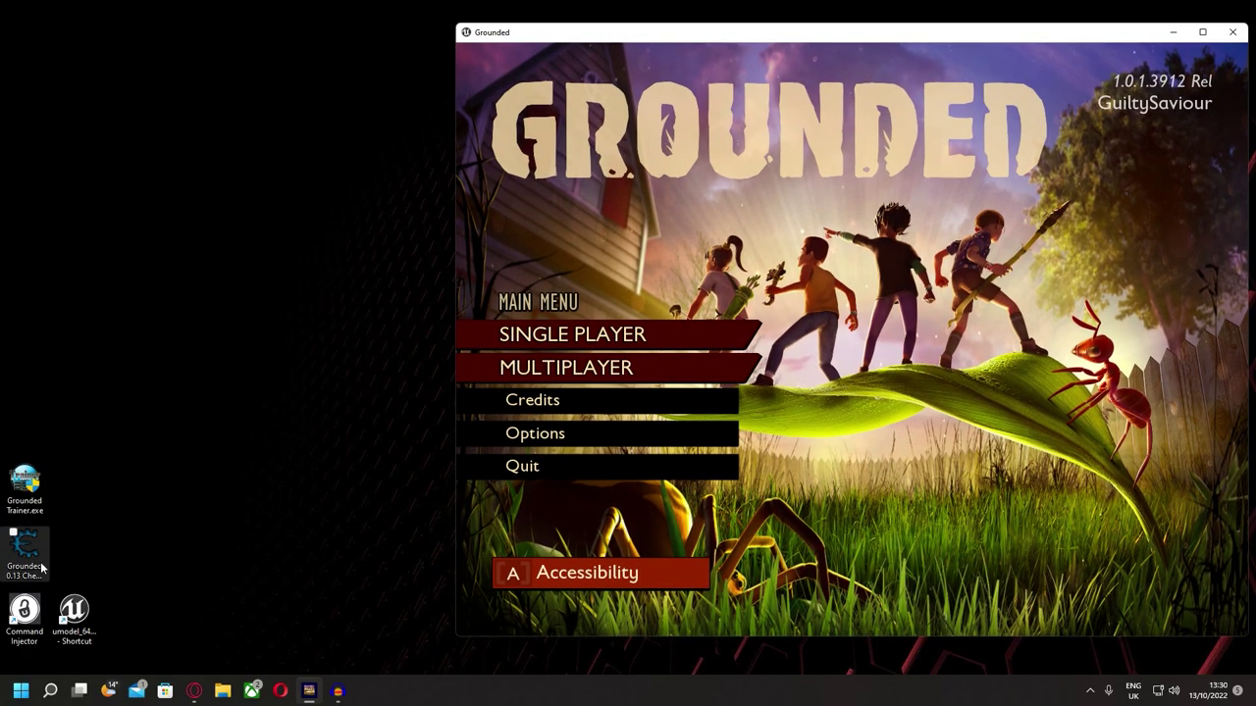
Step: Arrange the Command Injector, umodel, cheat table and Grounded Trainer icons in one row on the desktop beside the game window
drag(25, 549, 122, 614)
drag(25, 483, 190, 578)
click(192, 522)
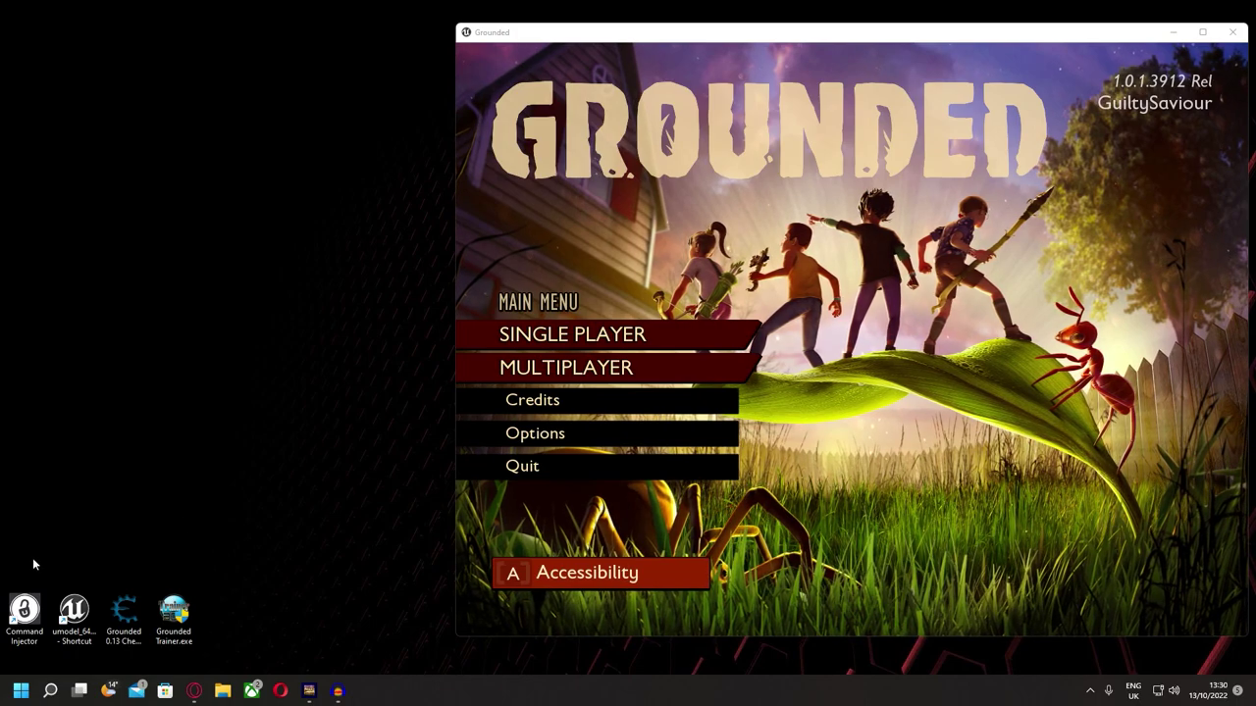
drag(32, 557, 188, 652)
drag(19, 594, 120, 529)
drag(165, 627, 220, 571)
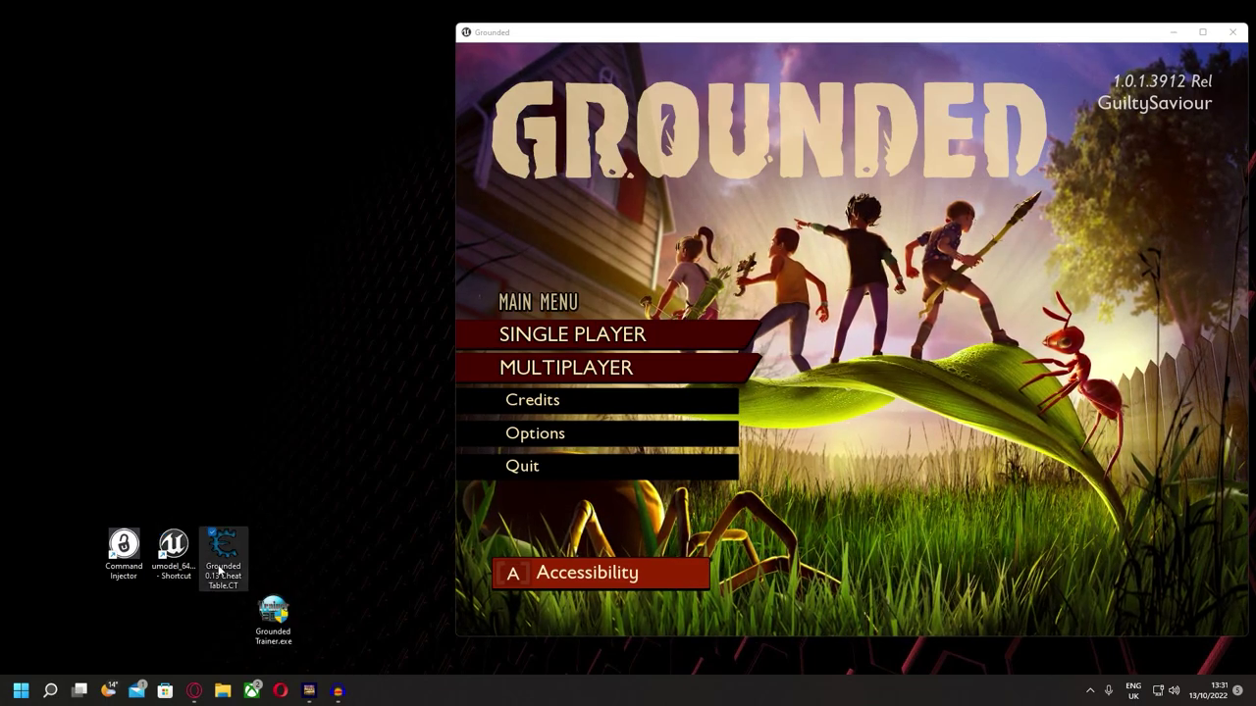
drag(273, 614, 275, 557)
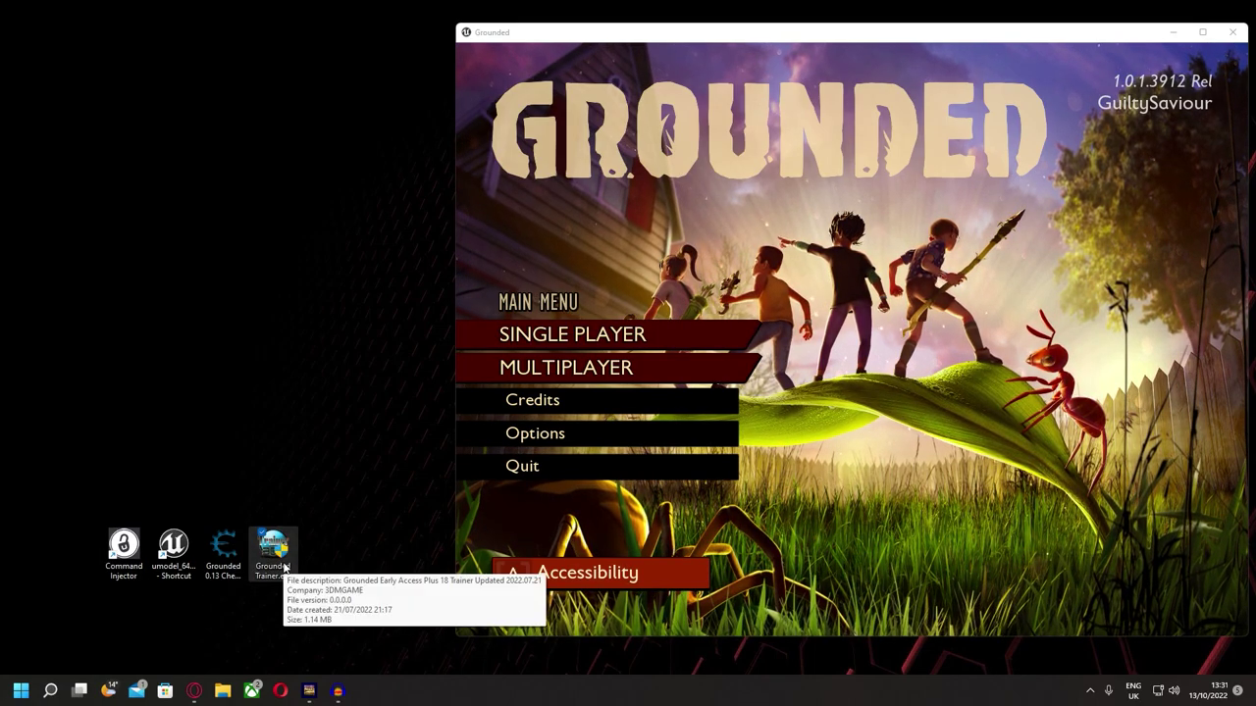
Step: Launch Grounded Trainer.exe with permission to make changes, and minimize its window after reviewing the cheat options
double_click(284, 569)
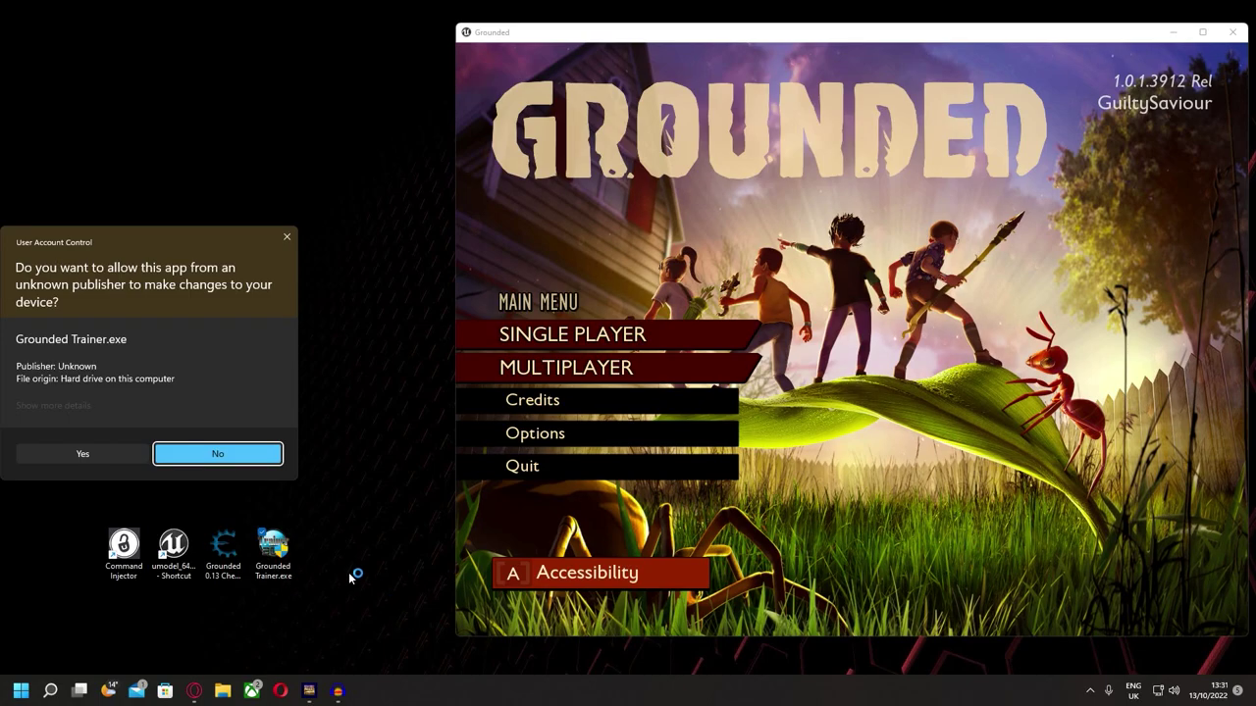
click(102, 454)
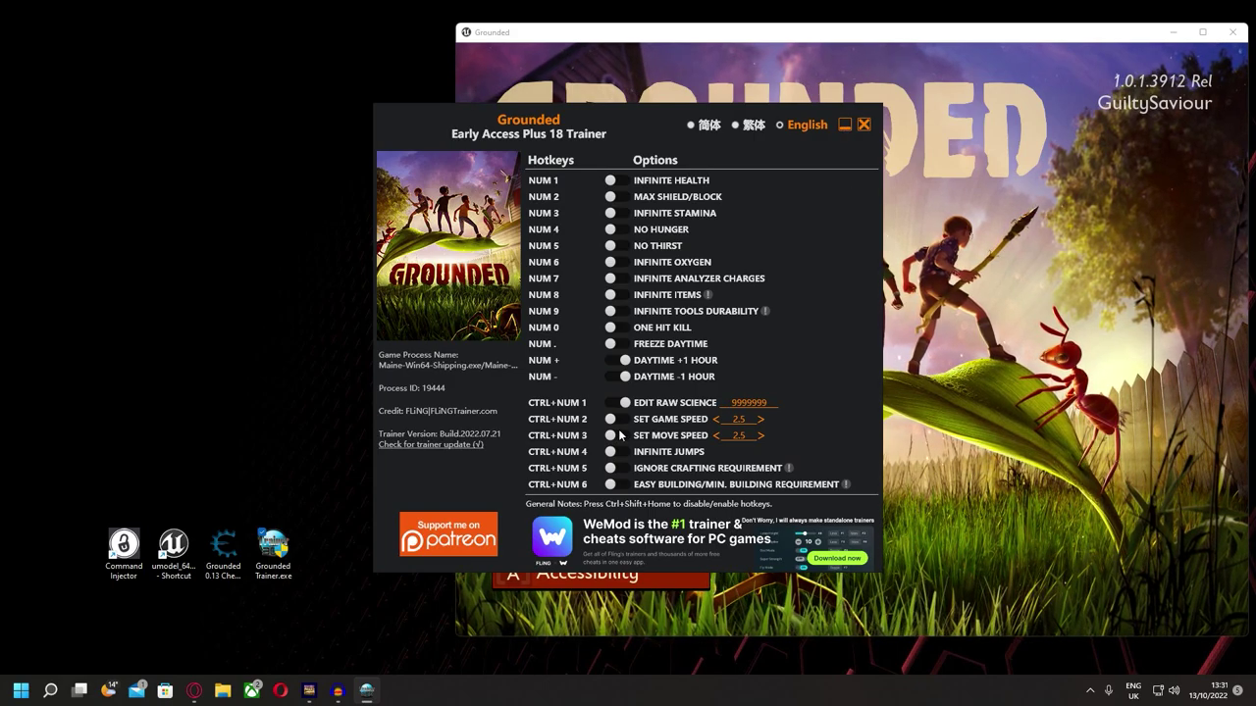
click(848, 127)
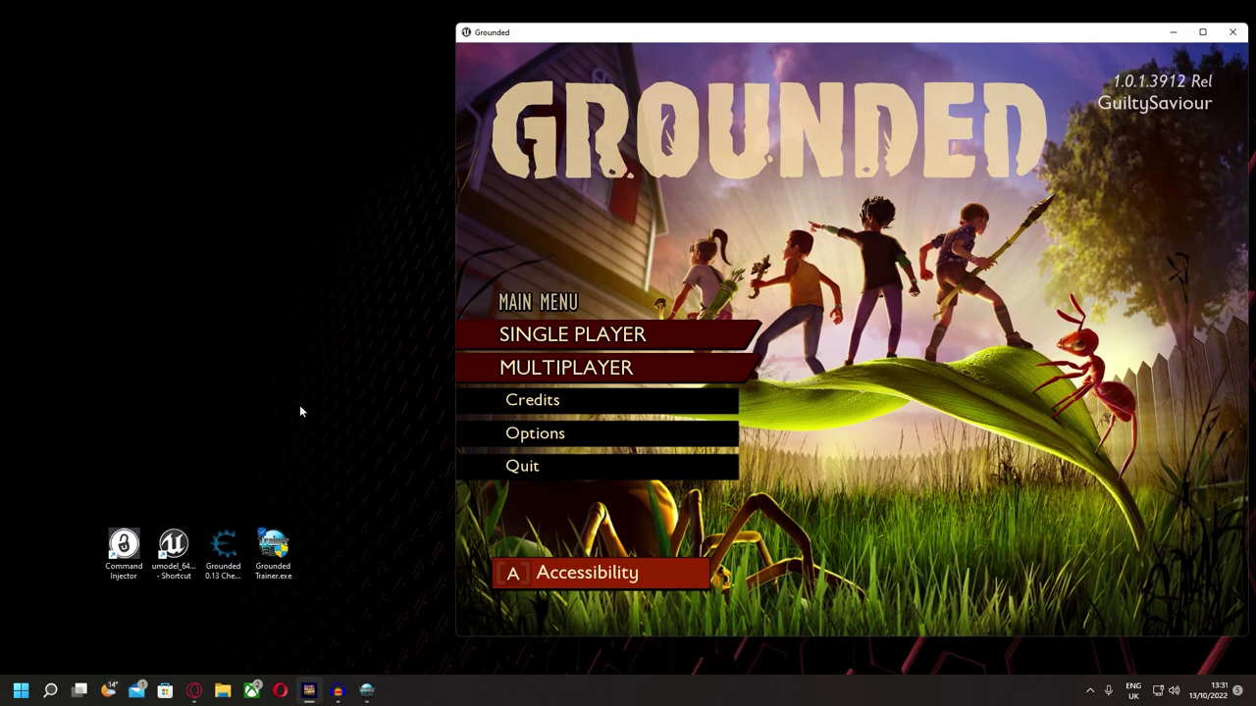
Step: Set the Command Injector icon apart, launch it, inject its DLL into the Maine-WinGDK-Shipping.exe process, and minimize it
drag(116, 587, 186, 393)
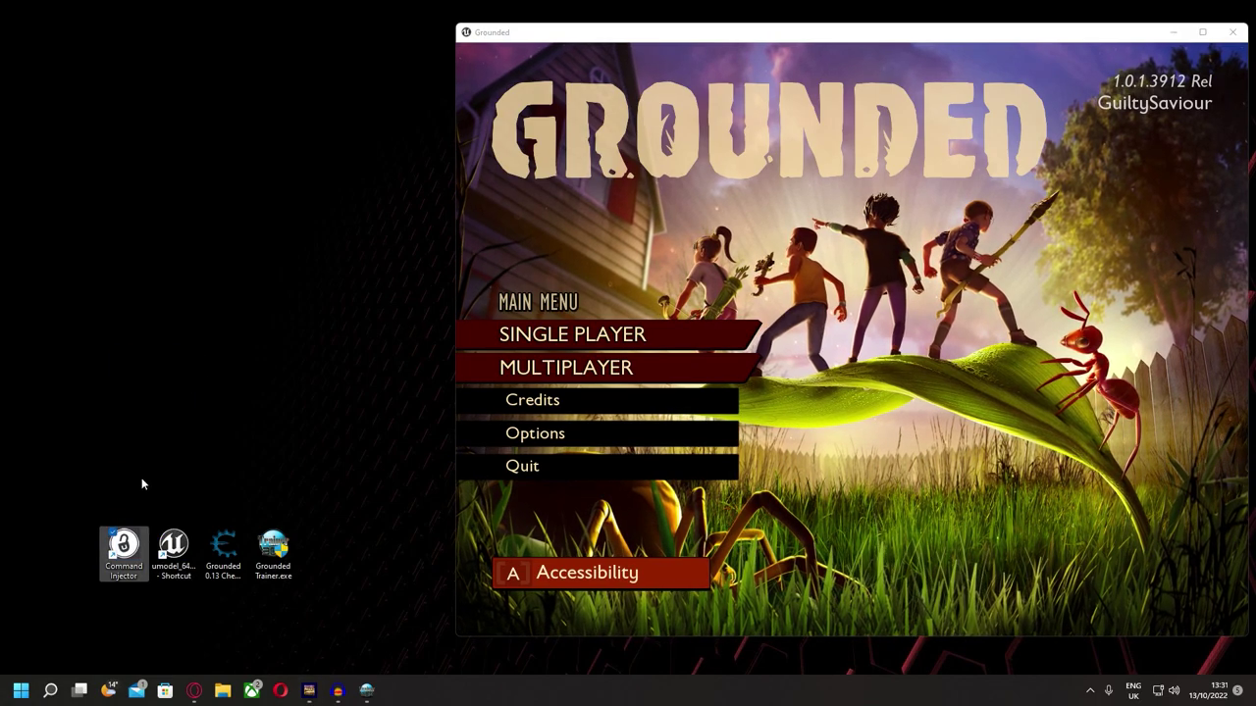
drag(123, 545, 344, 355)
double_click(321, 351)
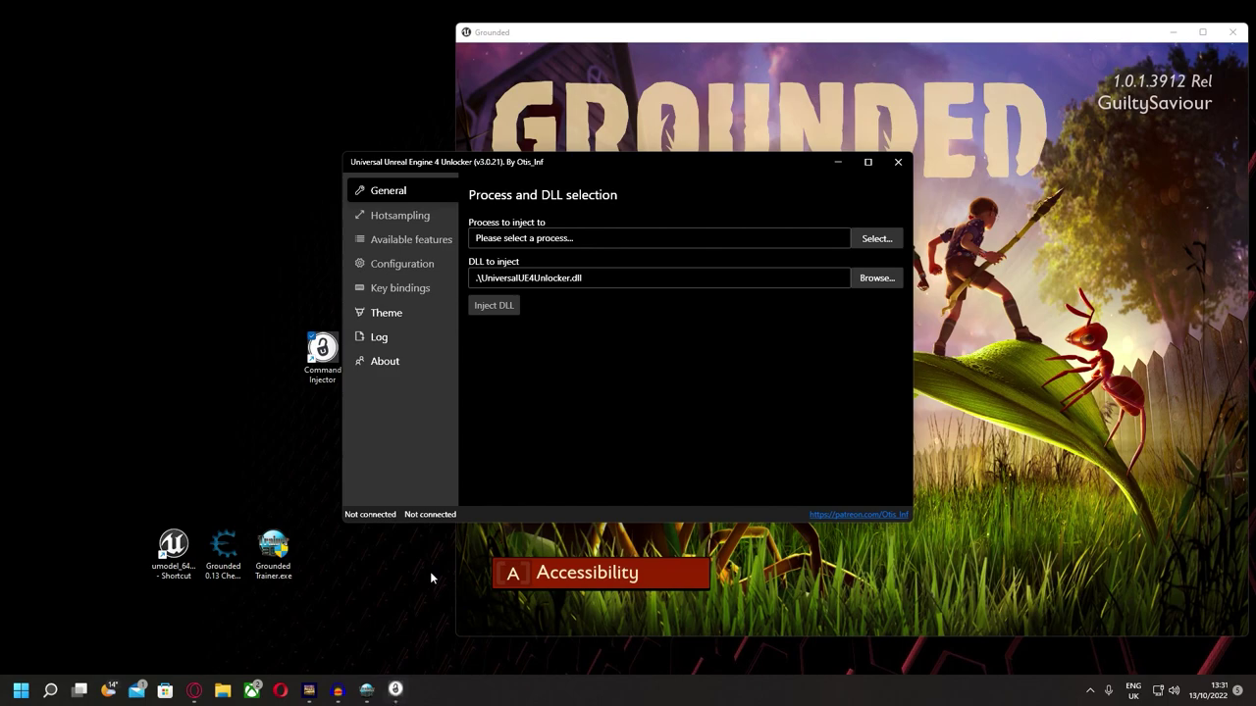
click(859, 241)
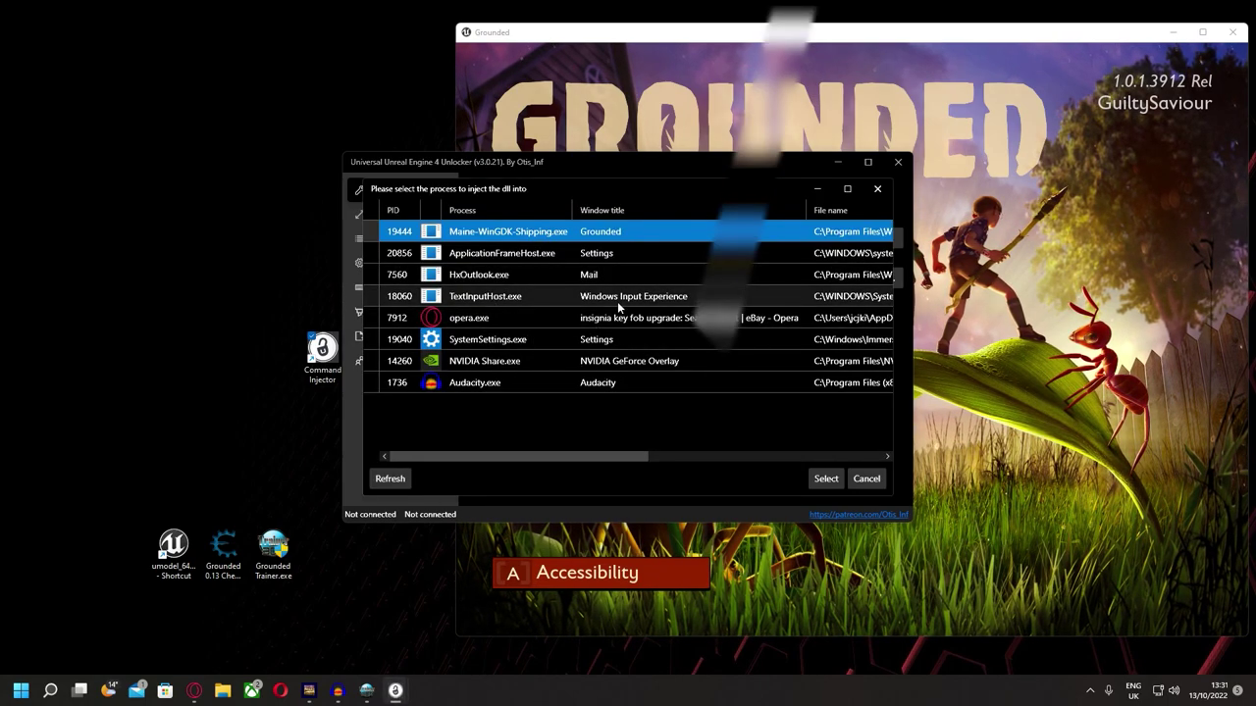
double_click(504, 239)
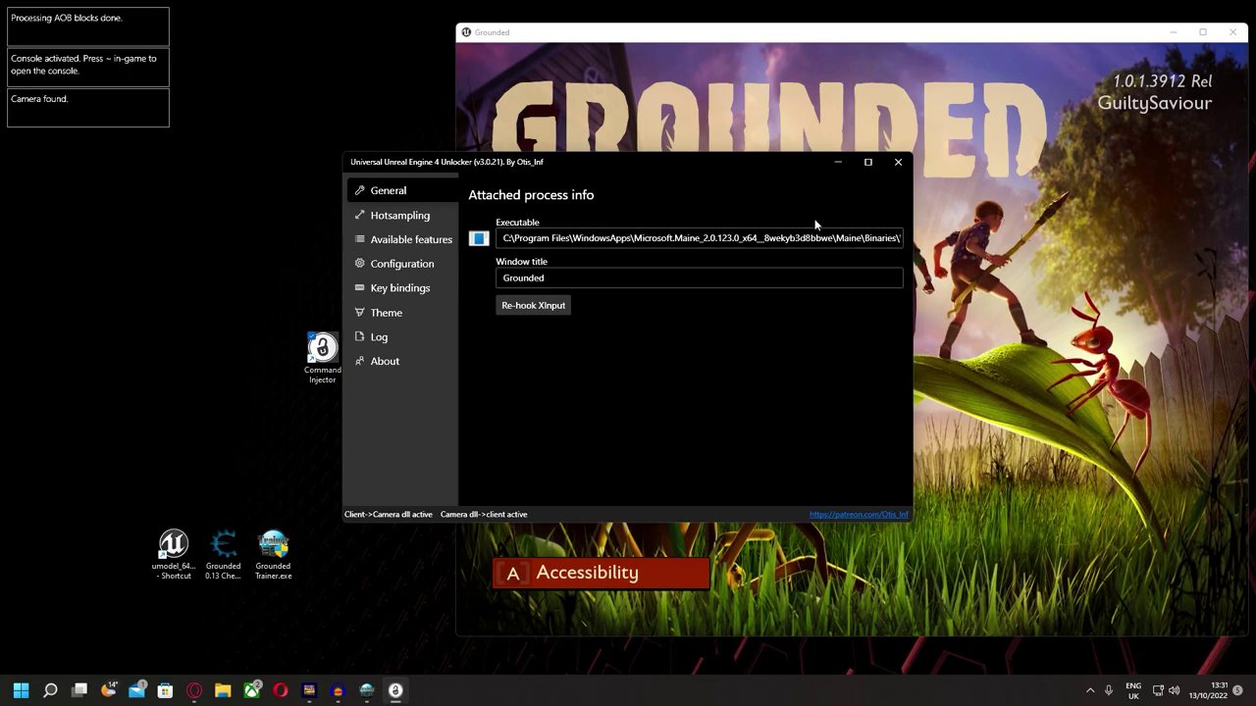
click(833, 162)
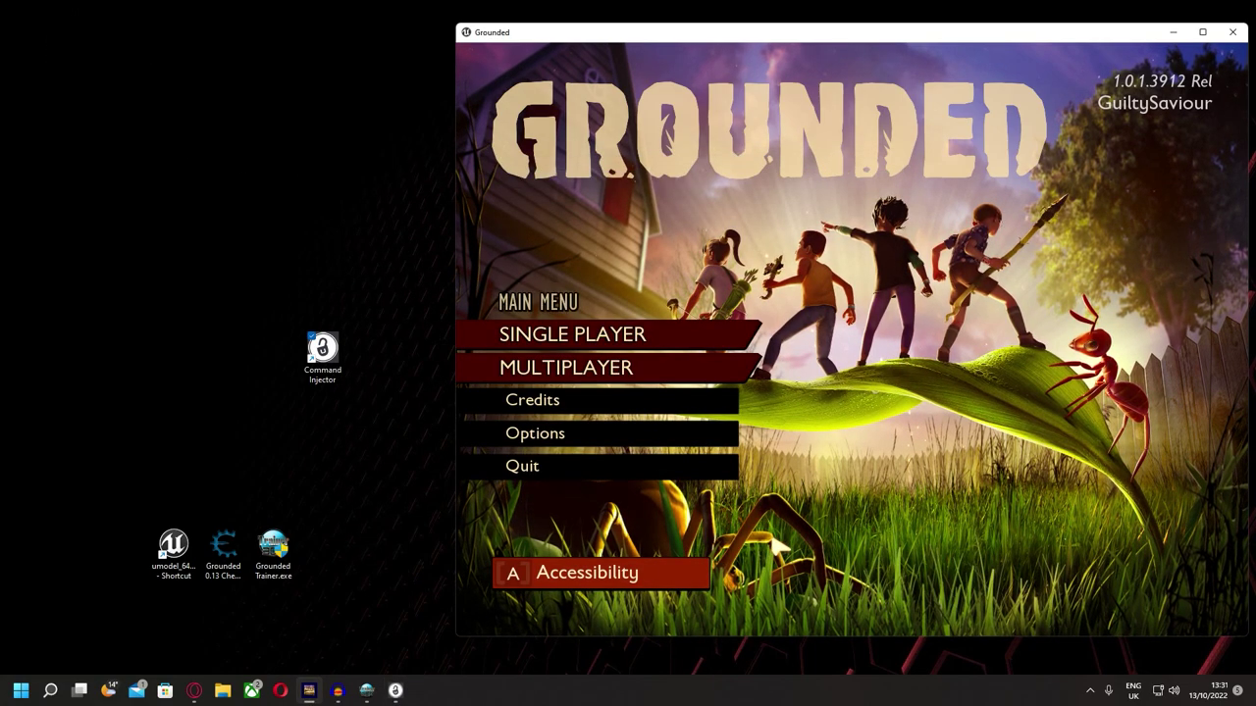
Step: Test the unlocked in-game console by opening and closing it on the Grounded main menu
key(grave)
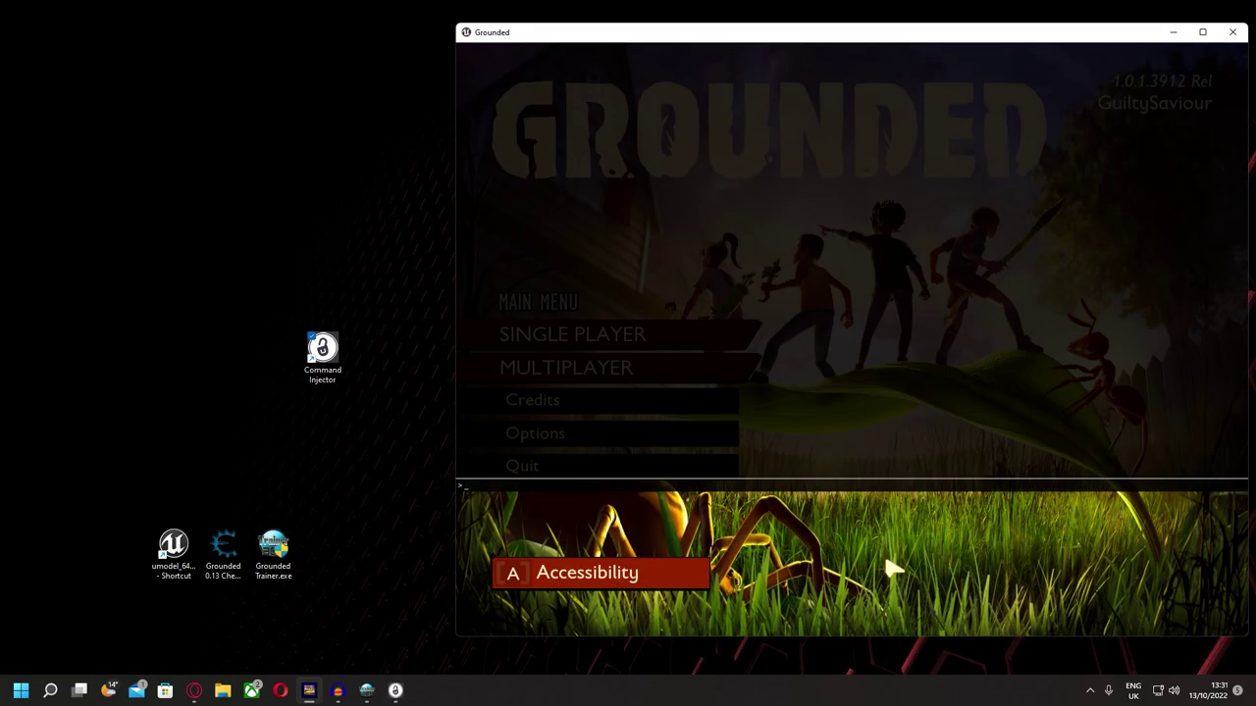
key(grave)
key(grave)
key(grave)
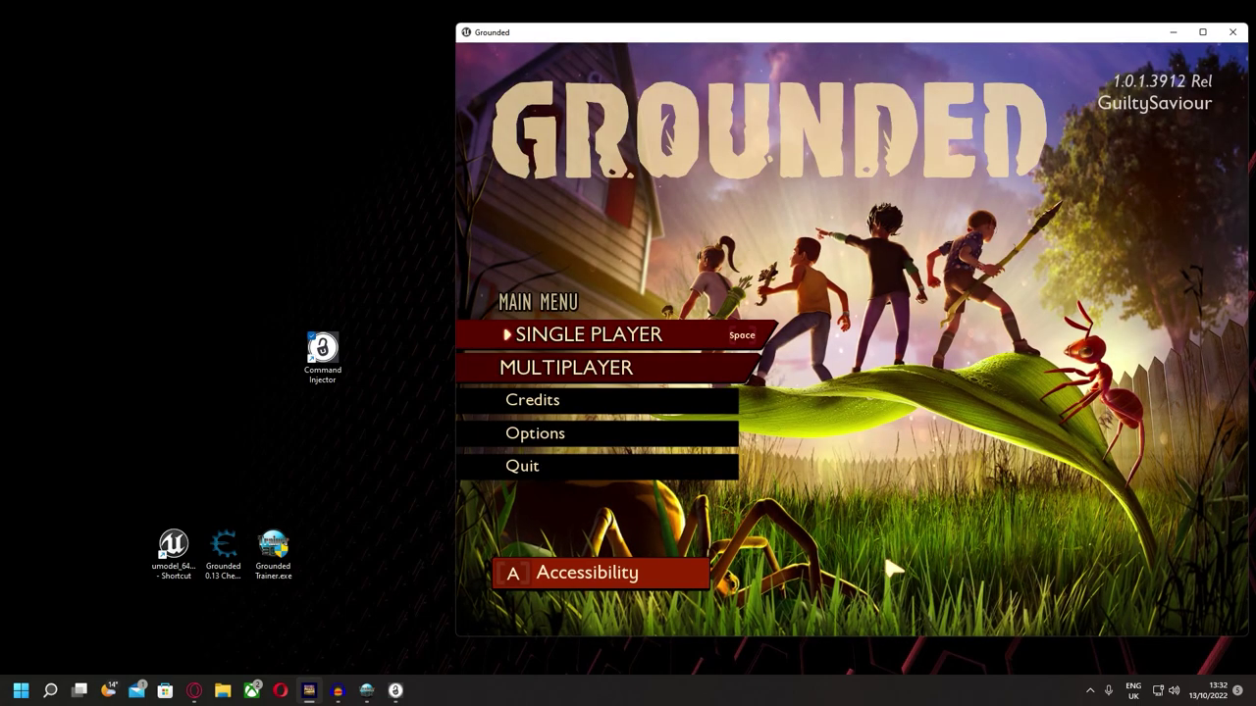
Step: Open the Grounded 0.13 cheat table in Cheat Engine and arrange its narrowed window side by side with the game
drag(815, 36, 716, 38)
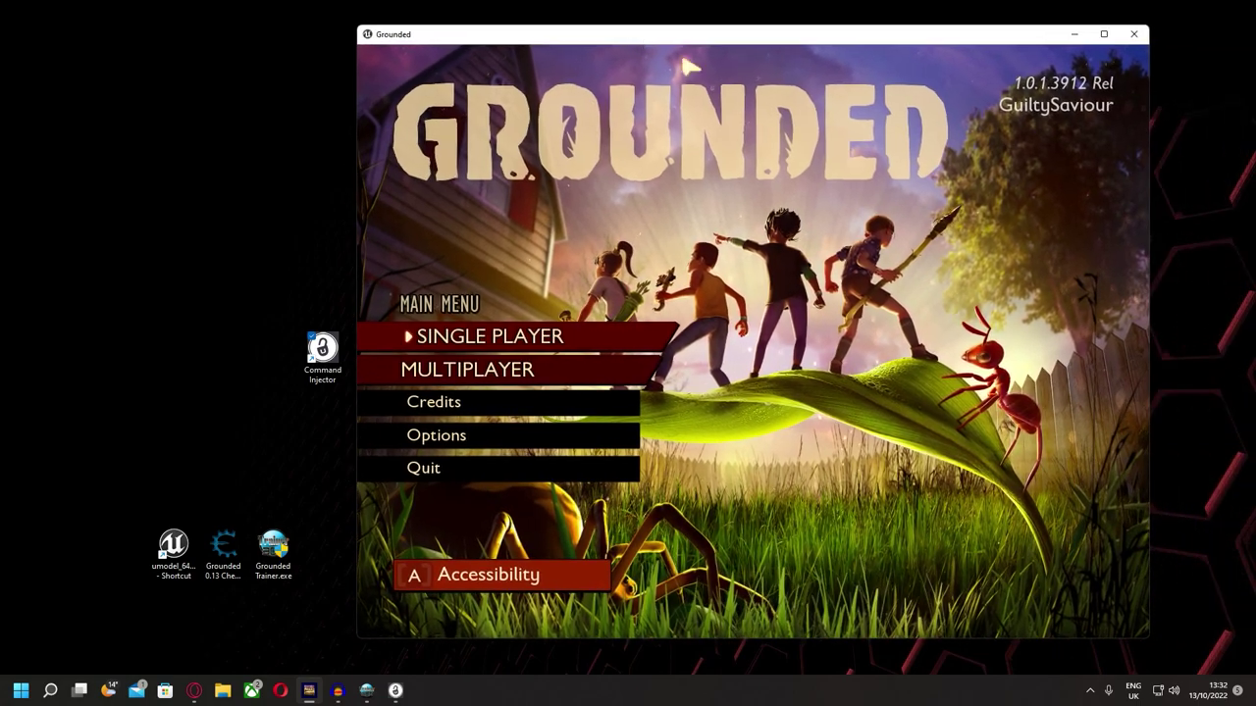
double_click(223, 548)
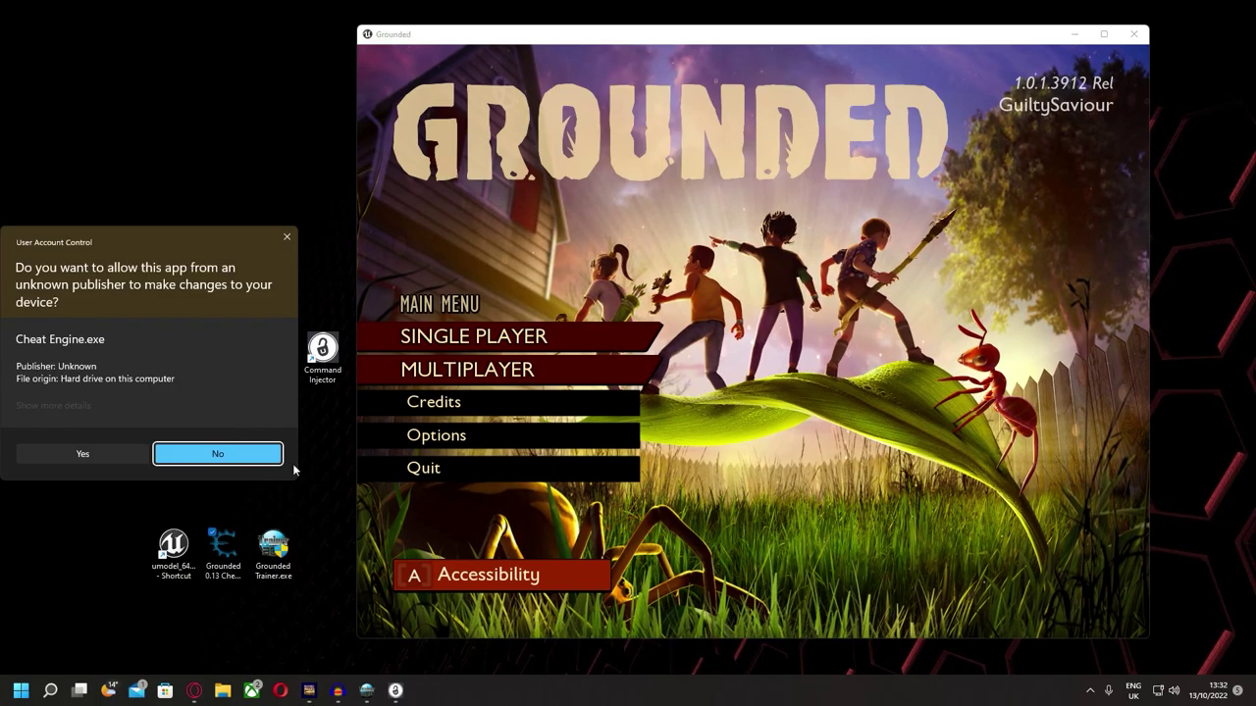
click(83, 454)
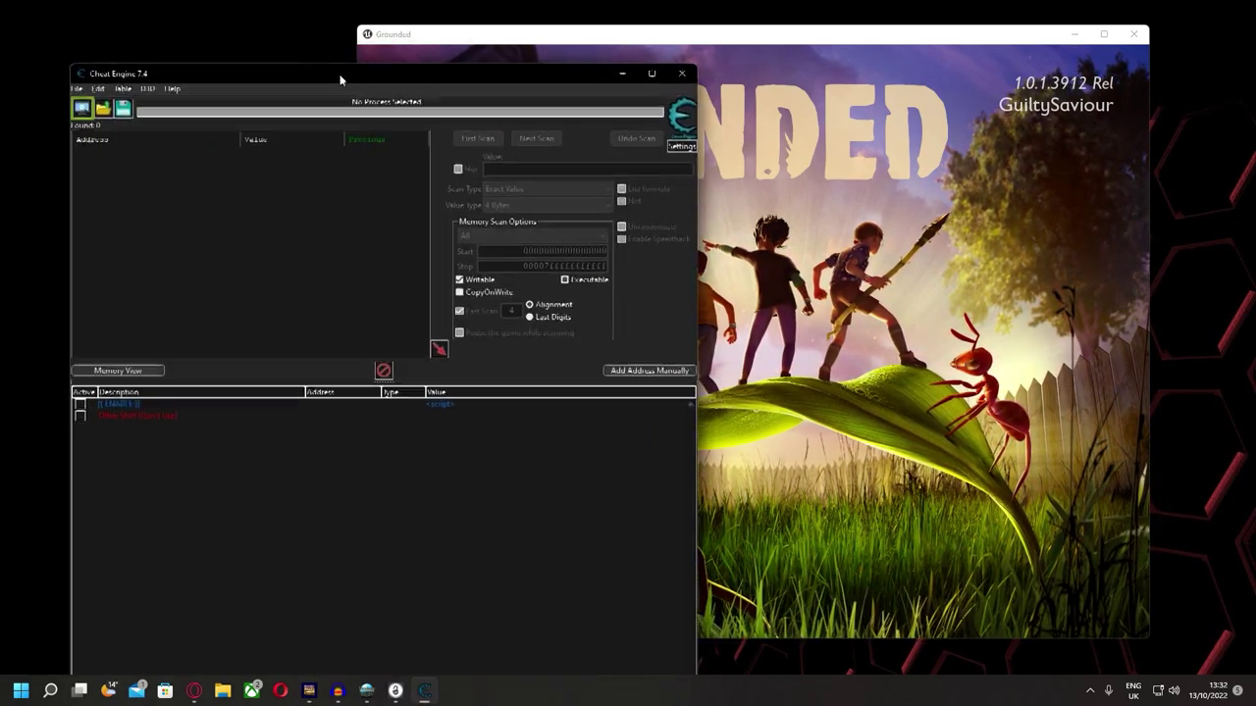
drag(339, 76, 305, 19)
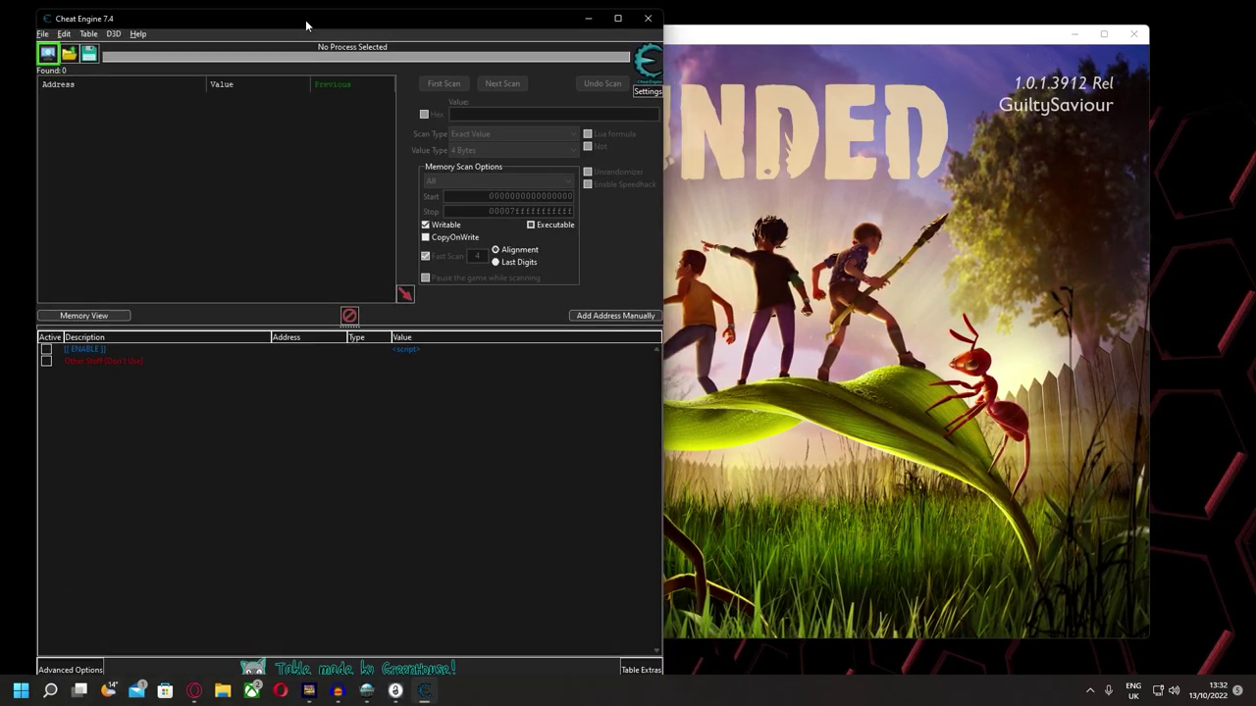
drag(664, 166, 432, 167)
drag(753, 28, 848, 30)
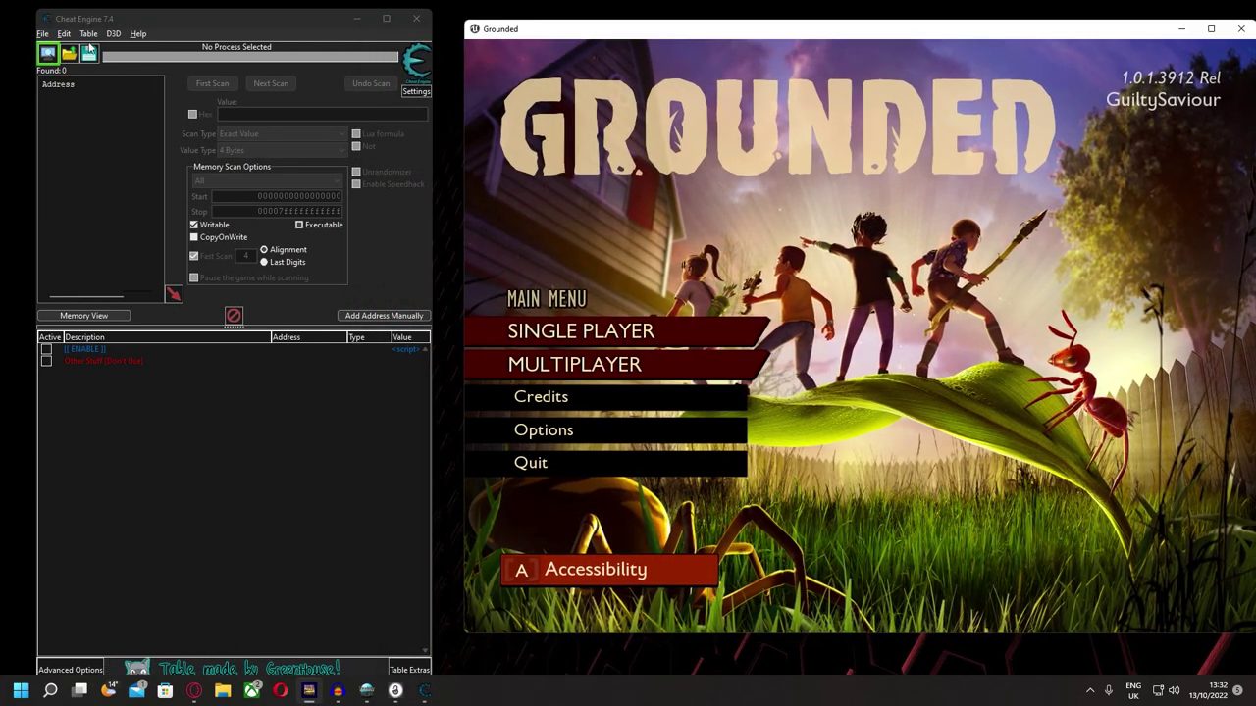
Step: Attach Cheat Engine to the Grounded process, keep the current address list, and activate the table's ENABLE script
click(52, 62)
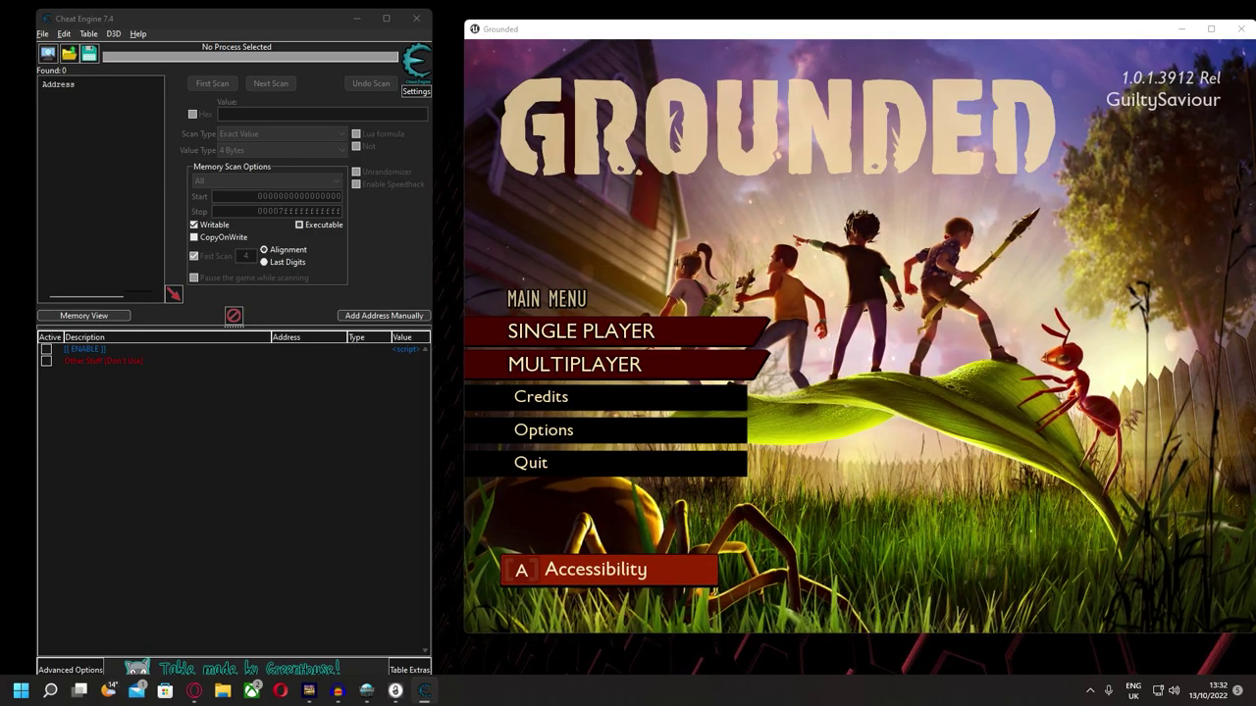
key(Return)
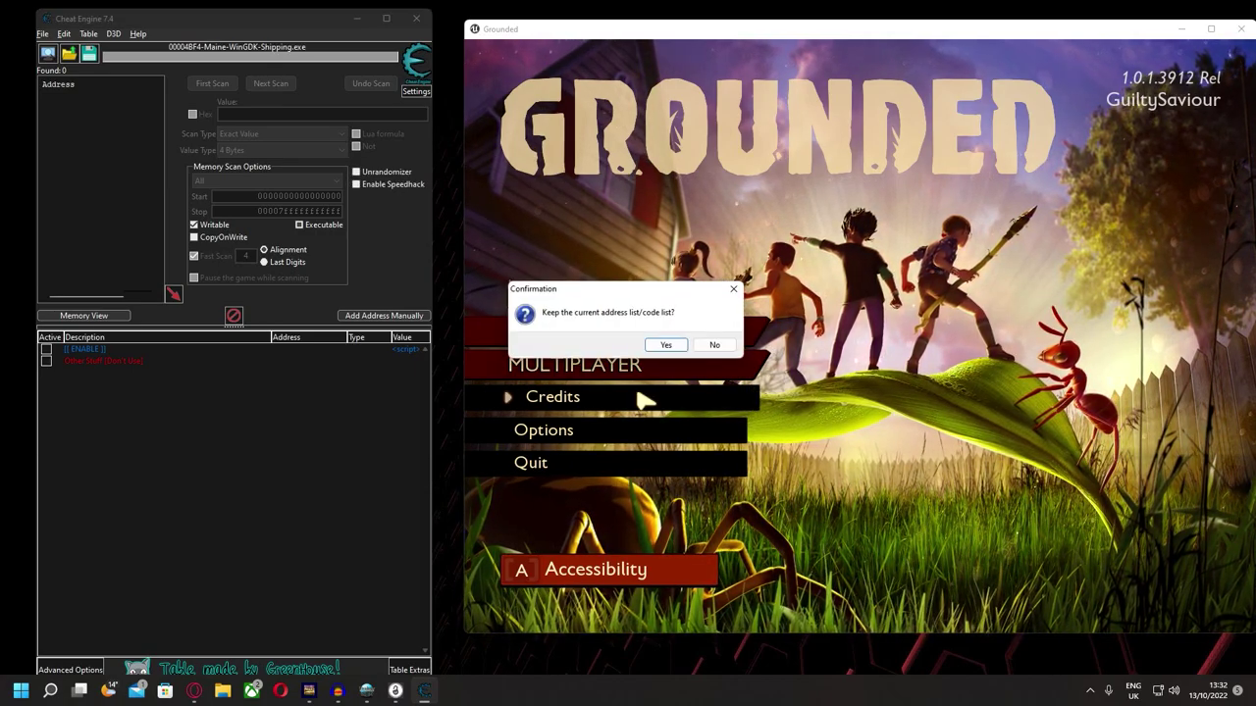
click(659, 345)
click(46, 351)
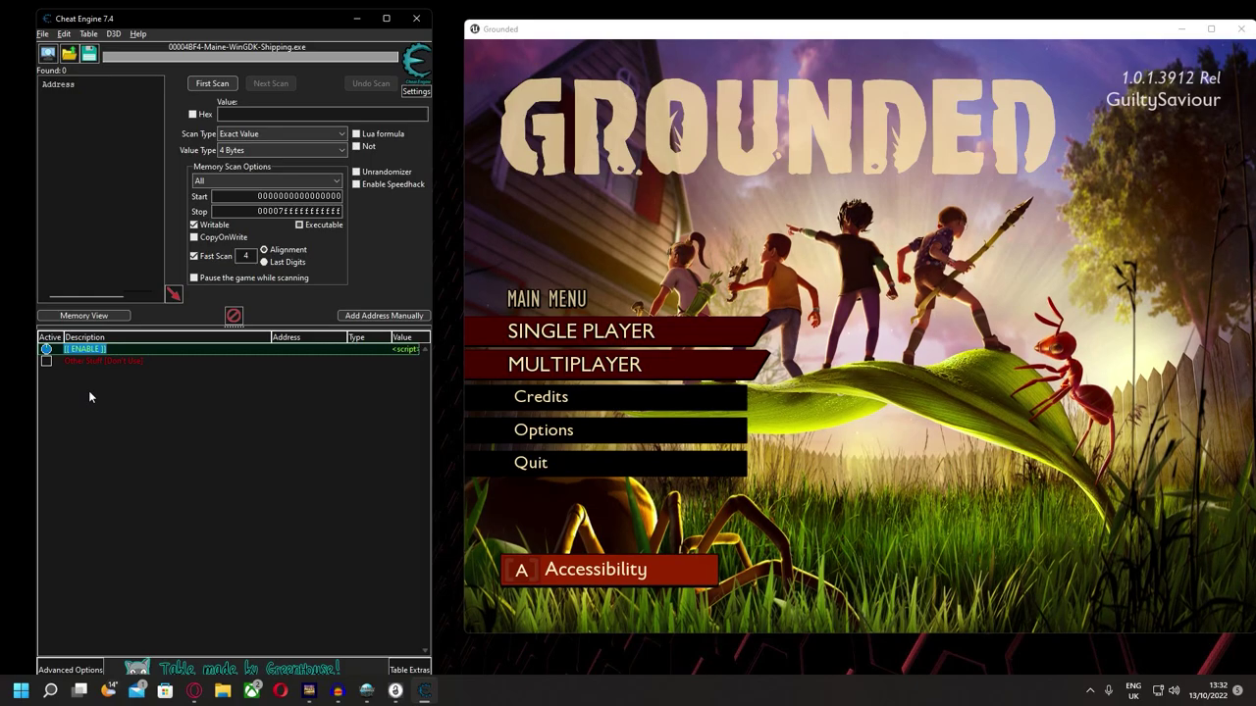
drag(243, 14, 206, 6)
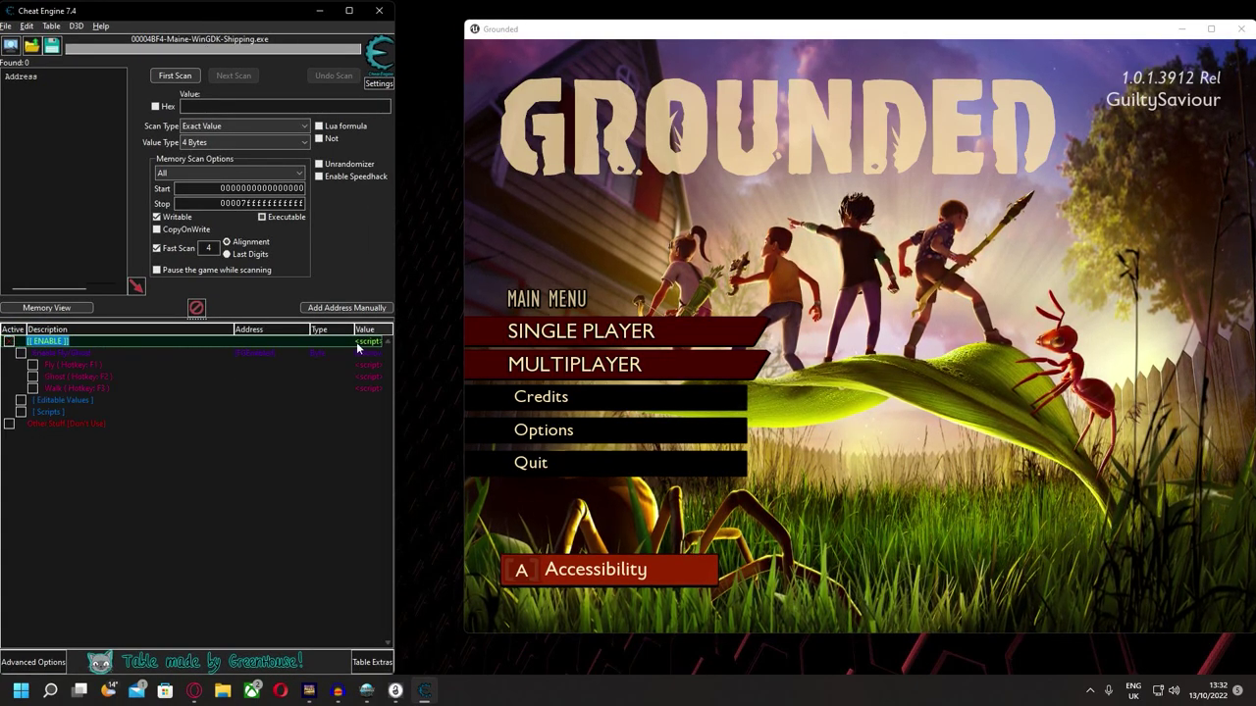
Step: Switch to Grounded and load a saved single-player game
click(578, 332)
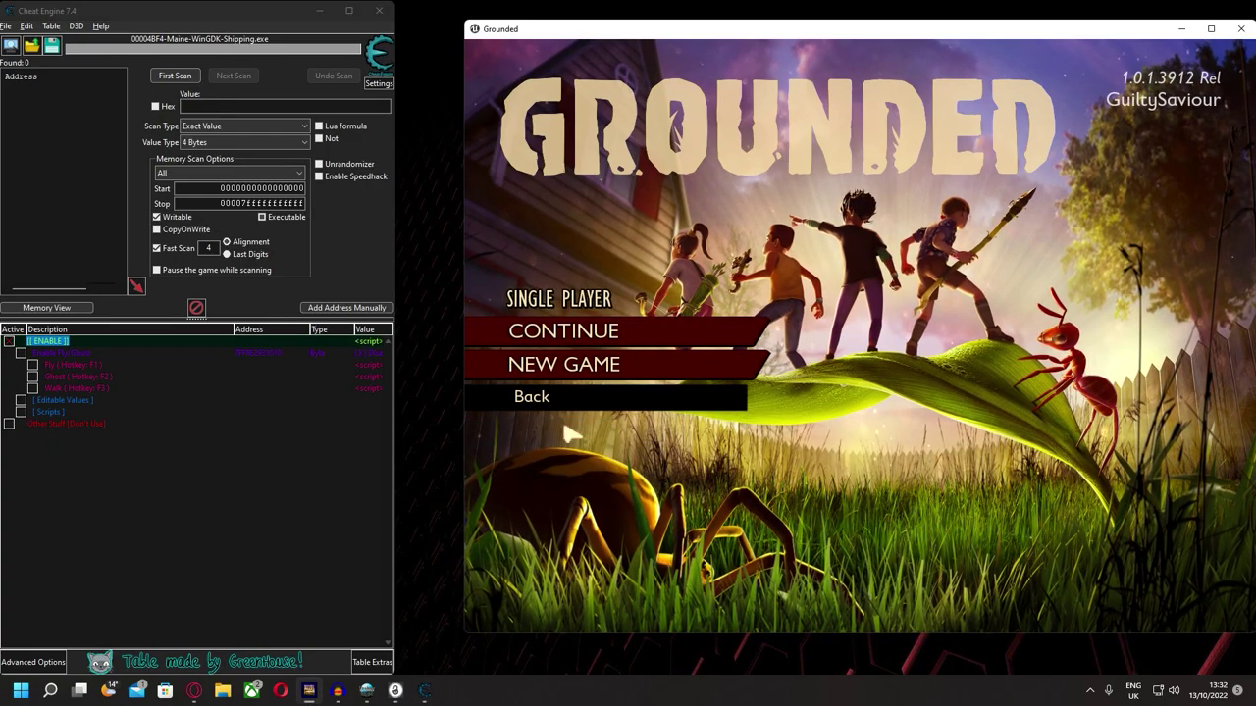
click(642, 431)
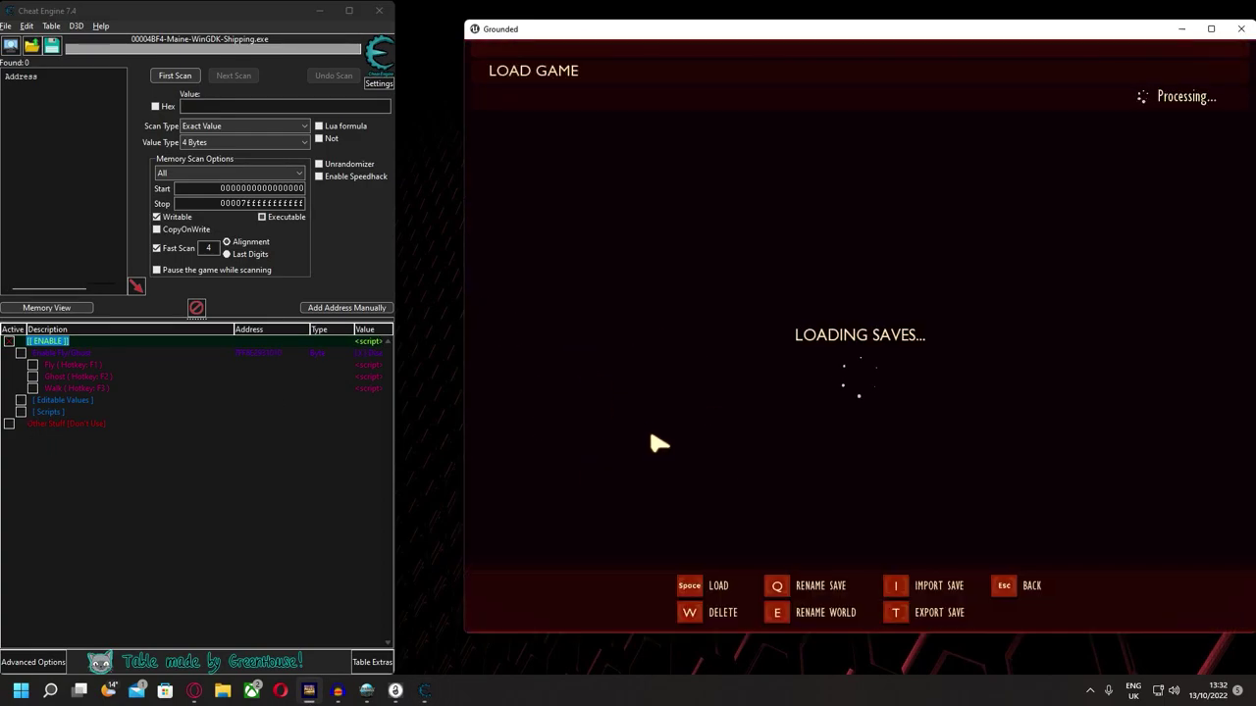
click(827, 205)
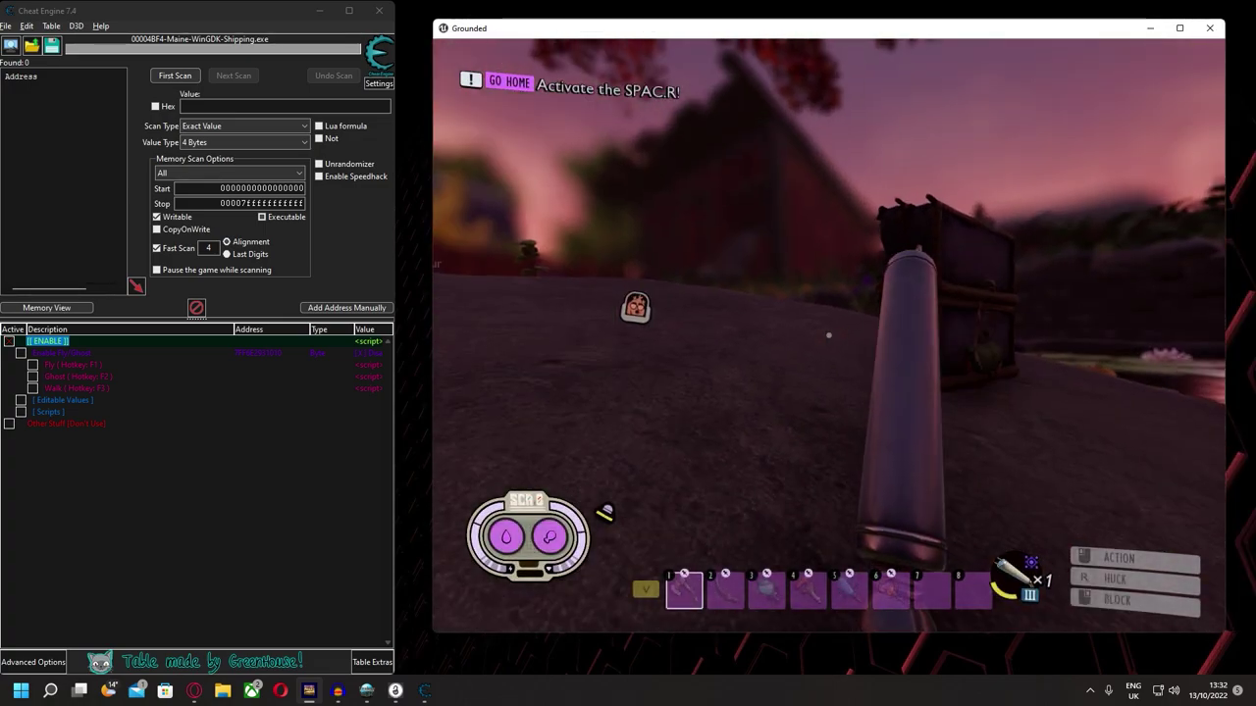
Step: Advance the game to daylight with the console command timespeed 100, and stop time with timespeed 0
key(grave)
key(grave)
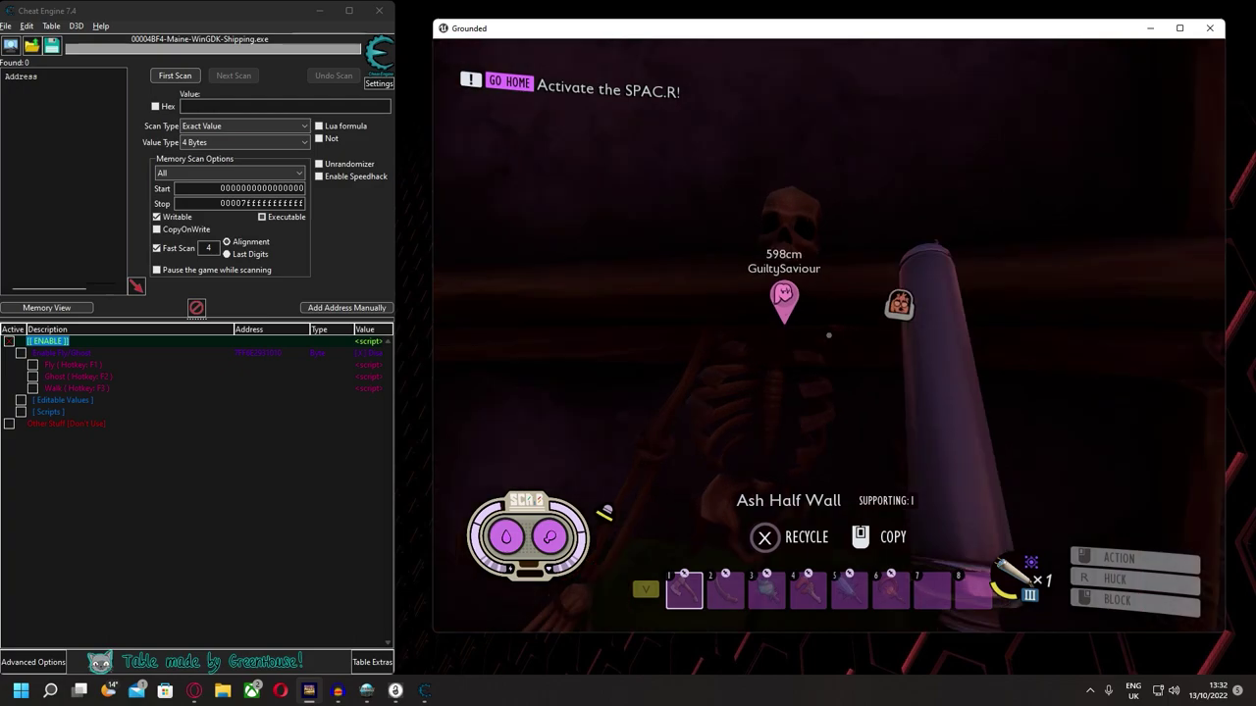
key(grave)
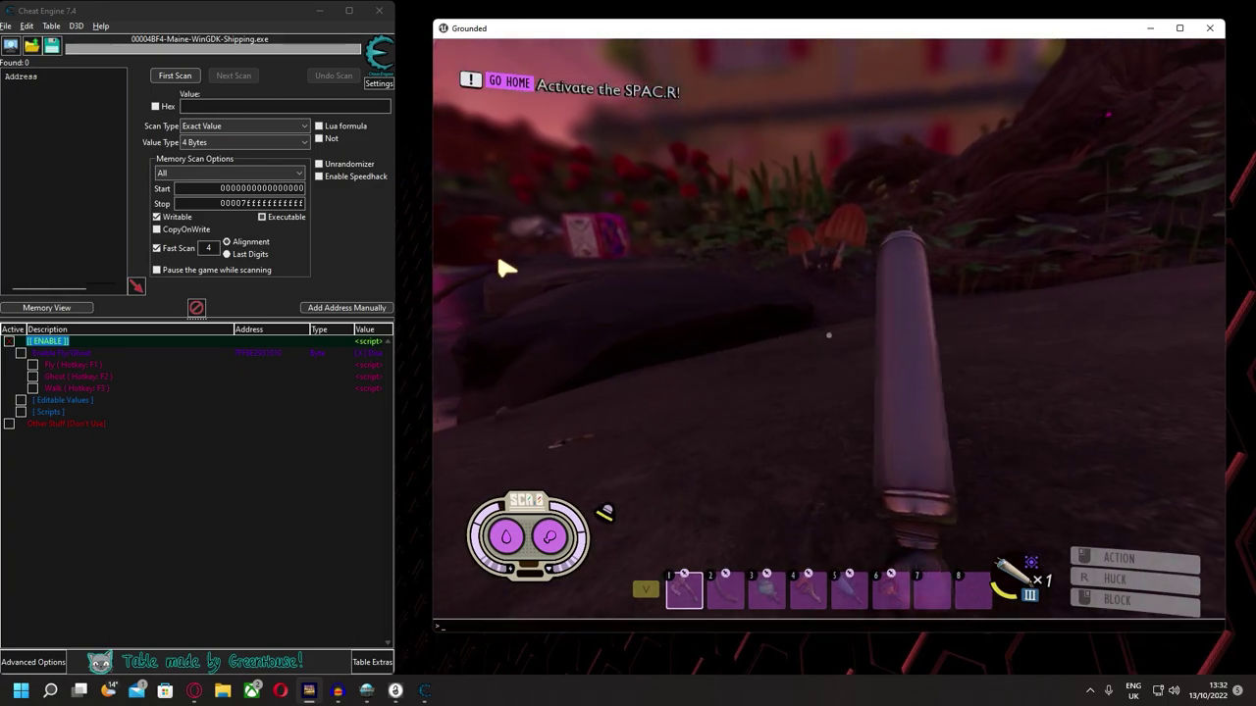
text(timesp)
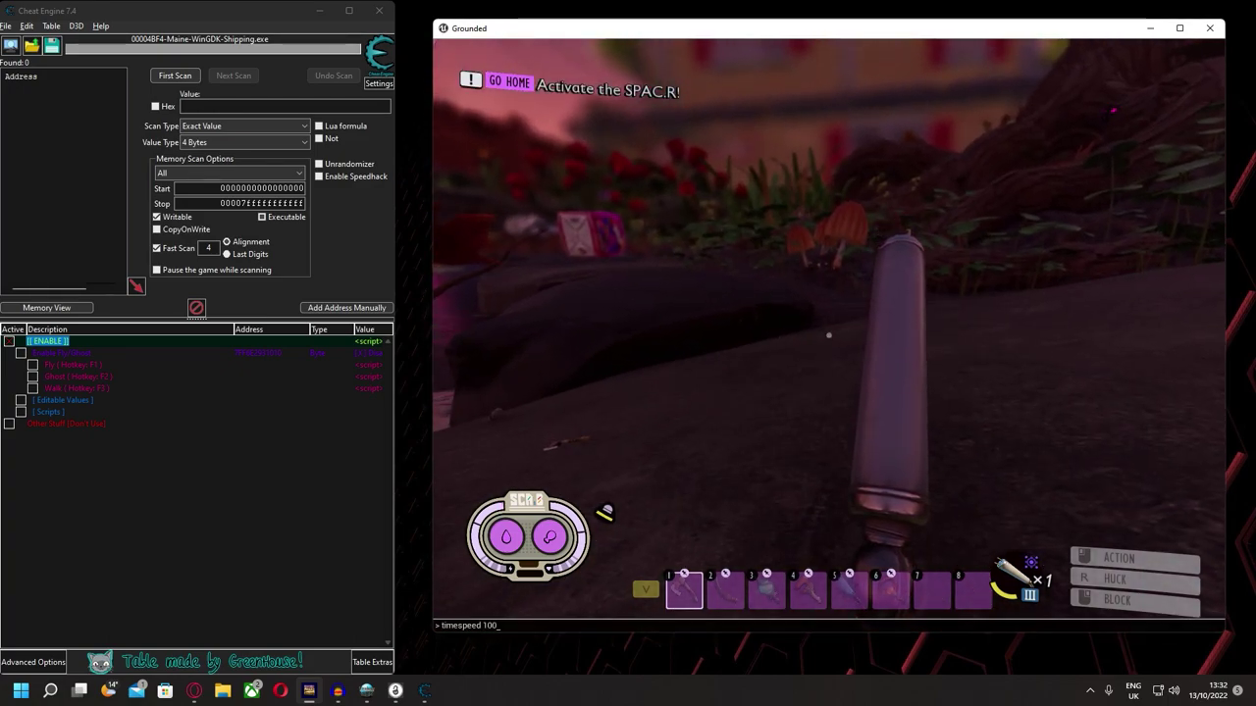
text(eed 1)
key(BackSpace)
text(0)
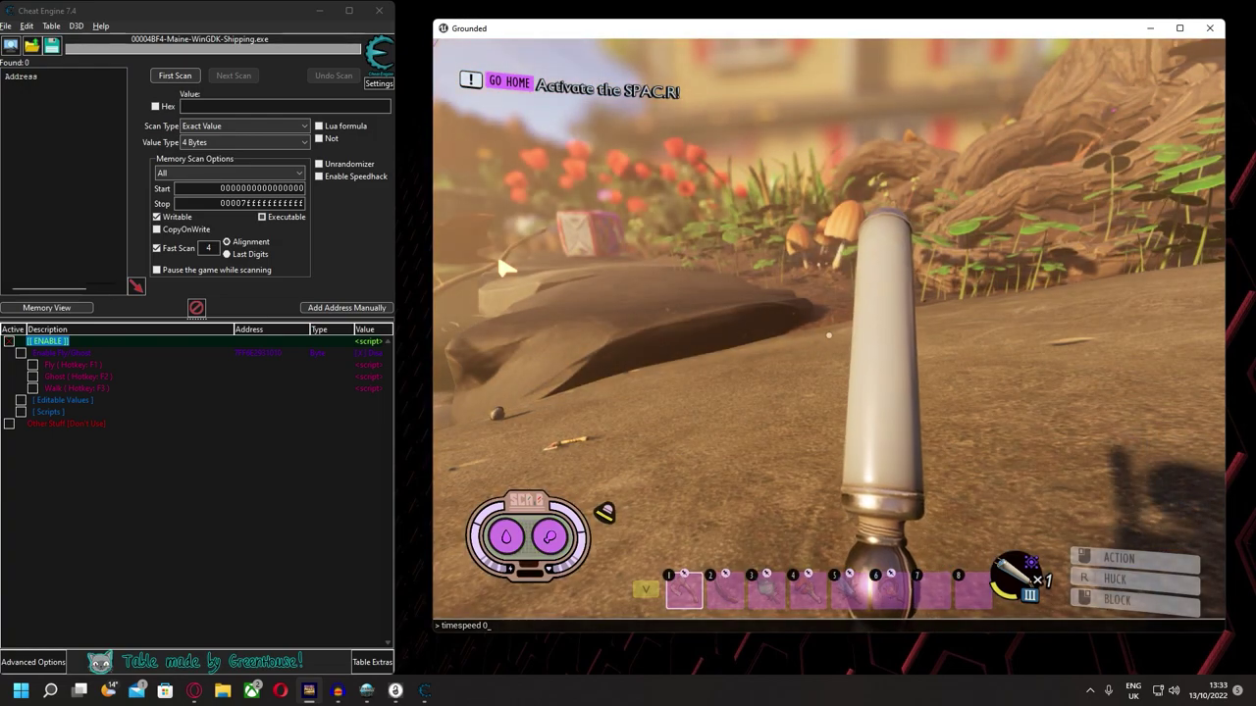
key(Return)
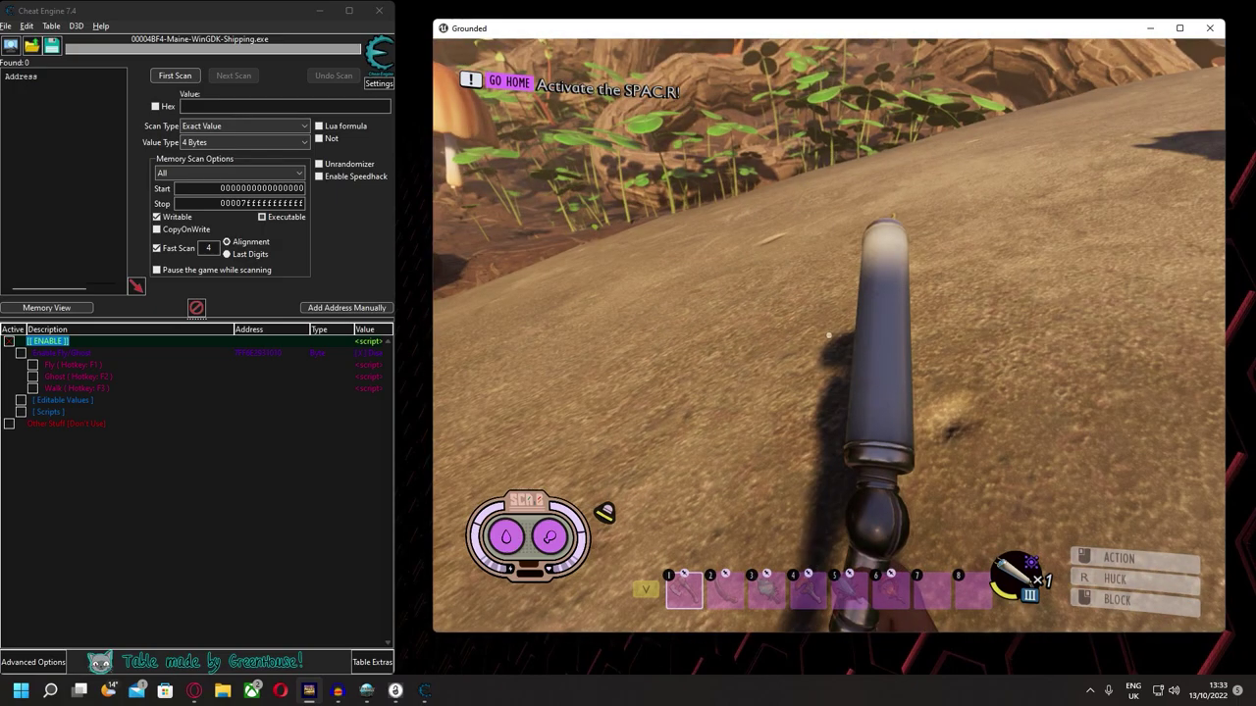
Step: Hide the game's HUD and switch the camera to third-person view
key(F1)
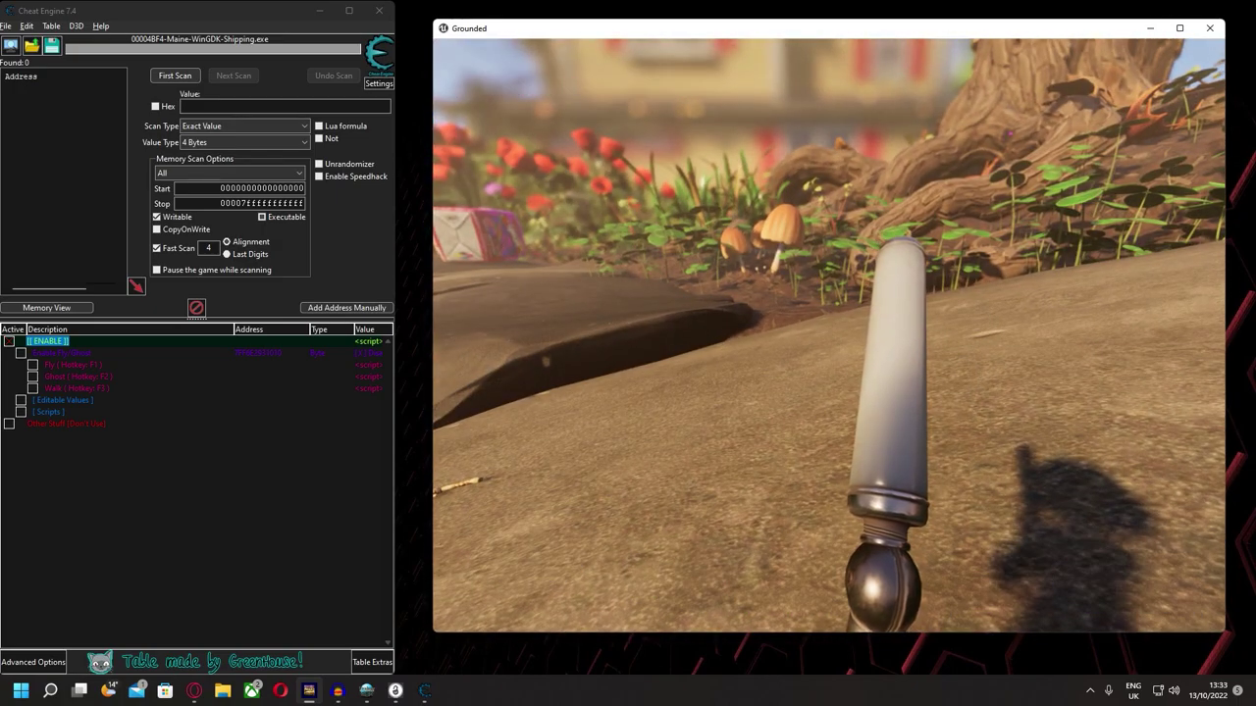
key(F5)
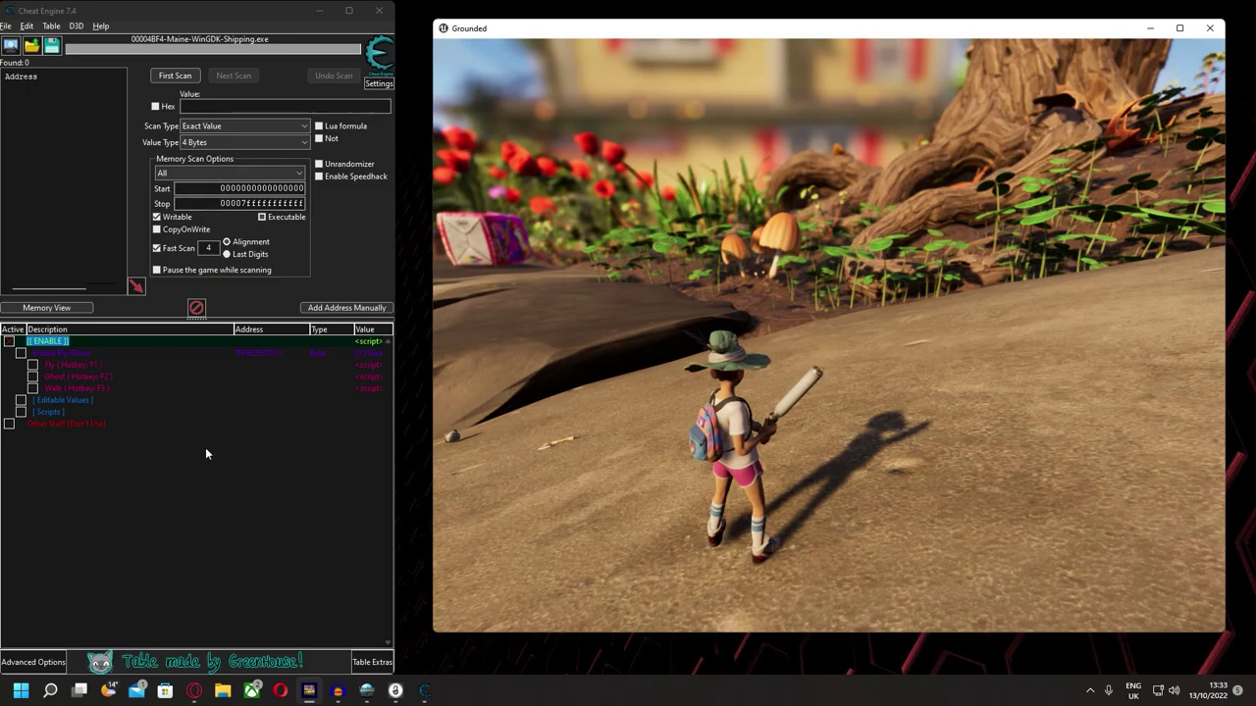
Step: Switch to Cheat Engine, expand the Editable Values group, and widen the window to fit the value column
click(20, 400)
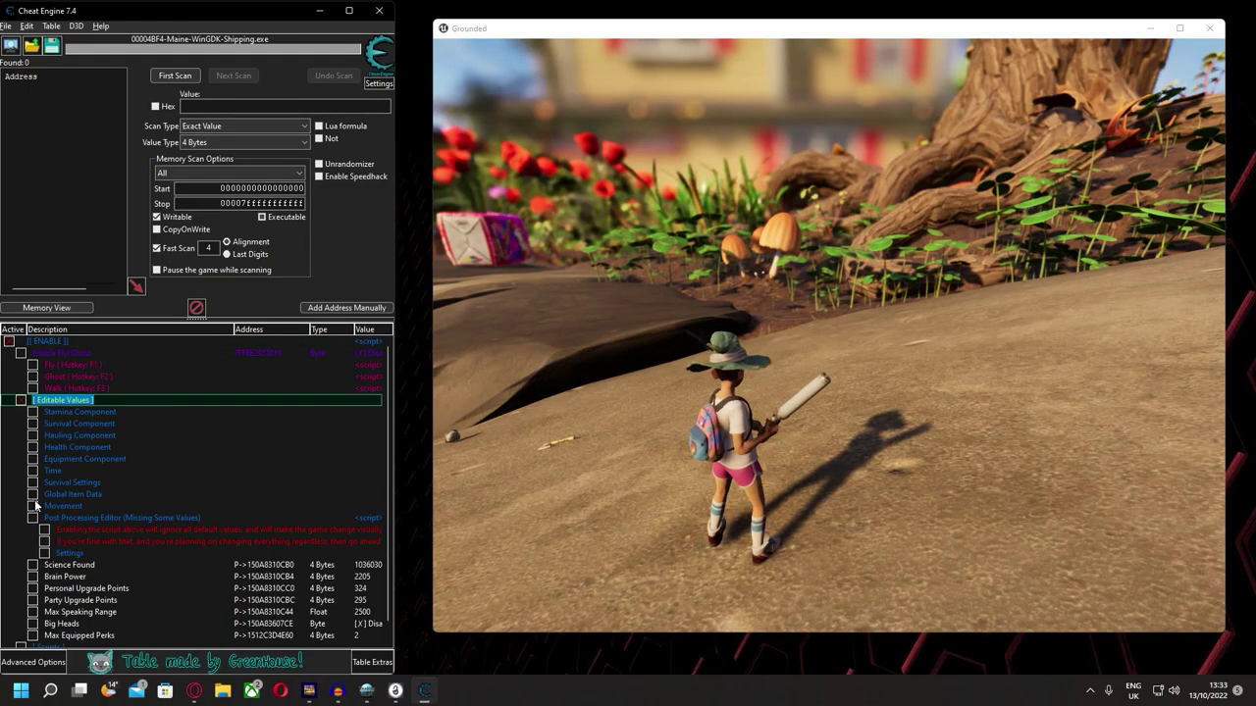
drag(392, 457, 454, 457)
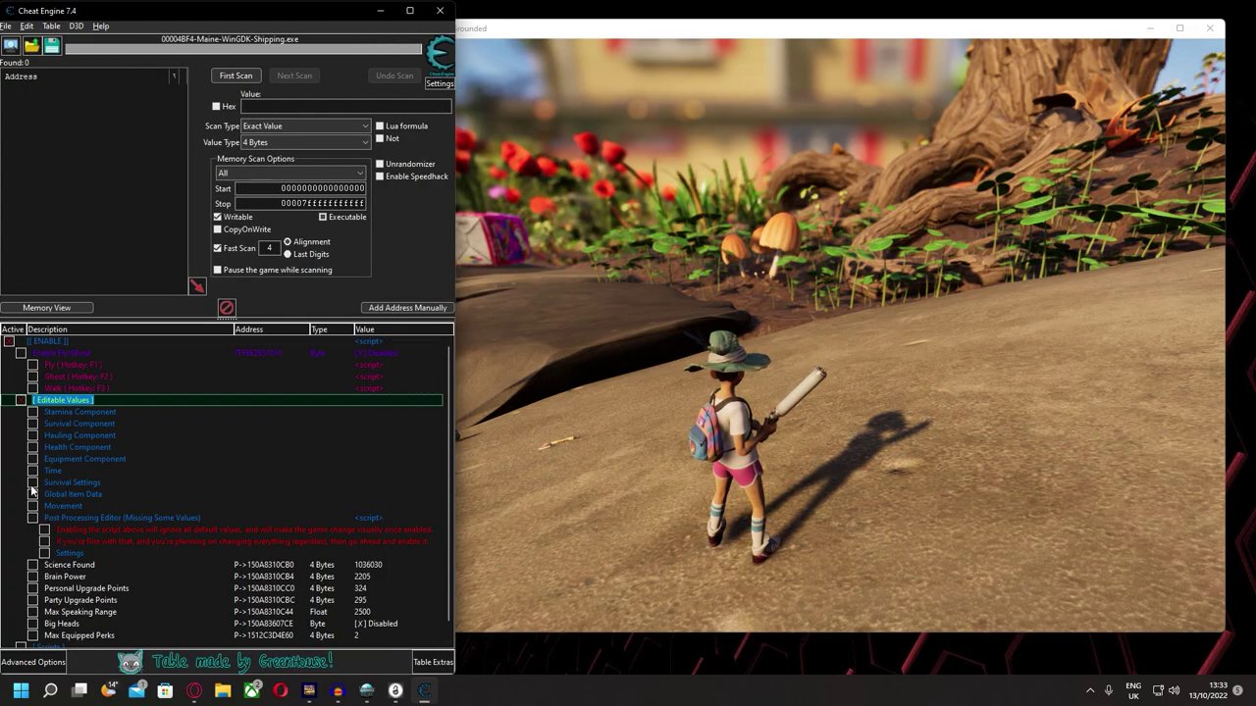
Step: Expand the Survival Settings group and set Unlock All Recipes to Enabled
click(32, 483)
scroll(247, 478, down, 3)
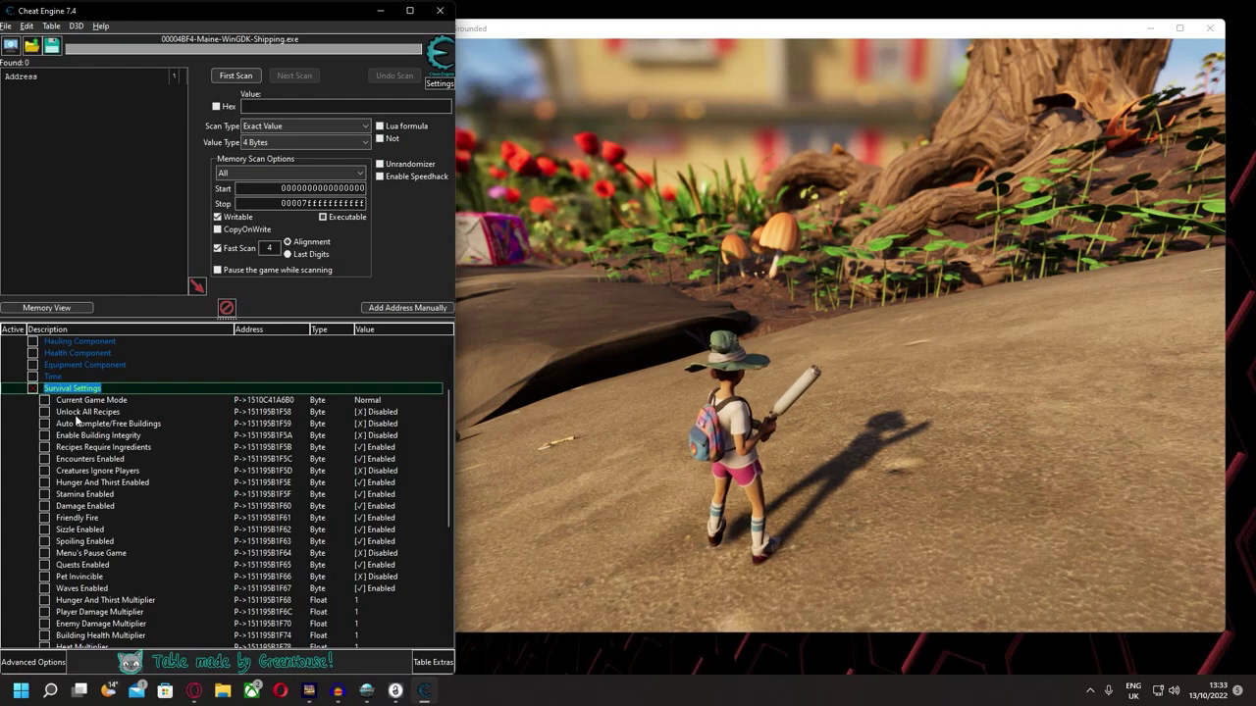
double_click(376, 412)
click(627, 356)
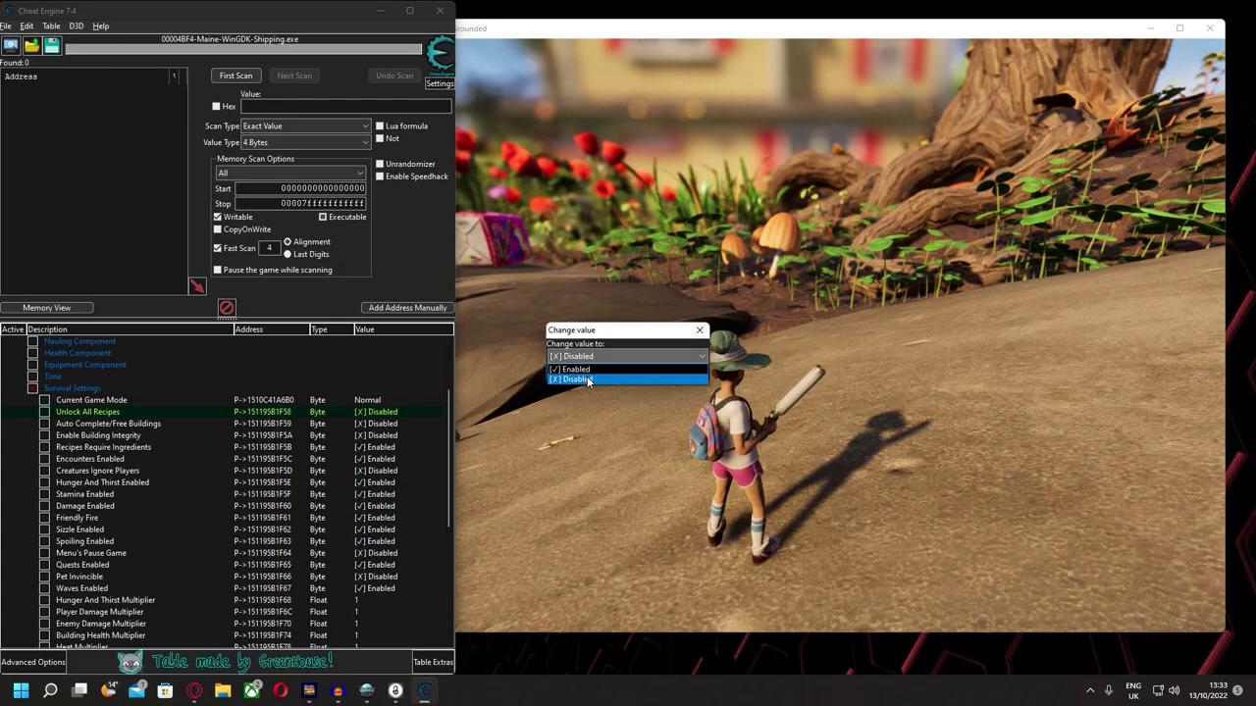
click(577, 368)
click(595, 373)
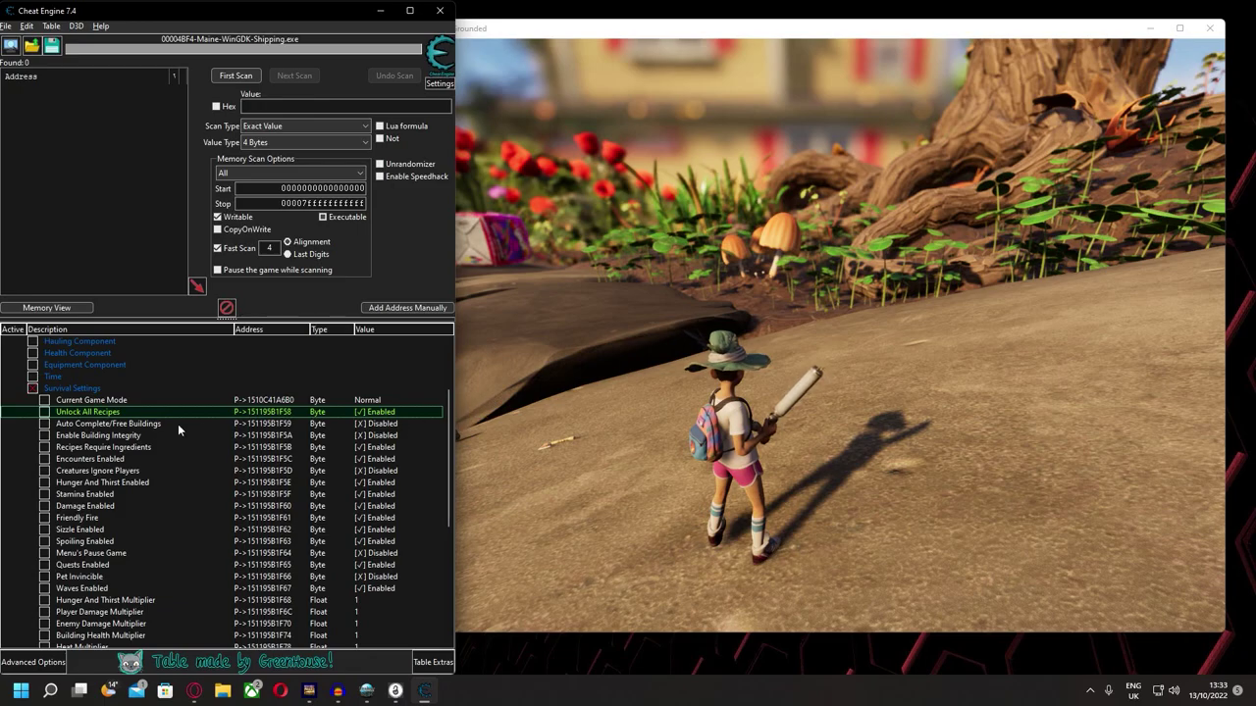
Step: Set Auto Complete/Free Buildings to Enabled in the Survival Settings
double_click(379, 423)
click(628, 356)
click(577, 368)
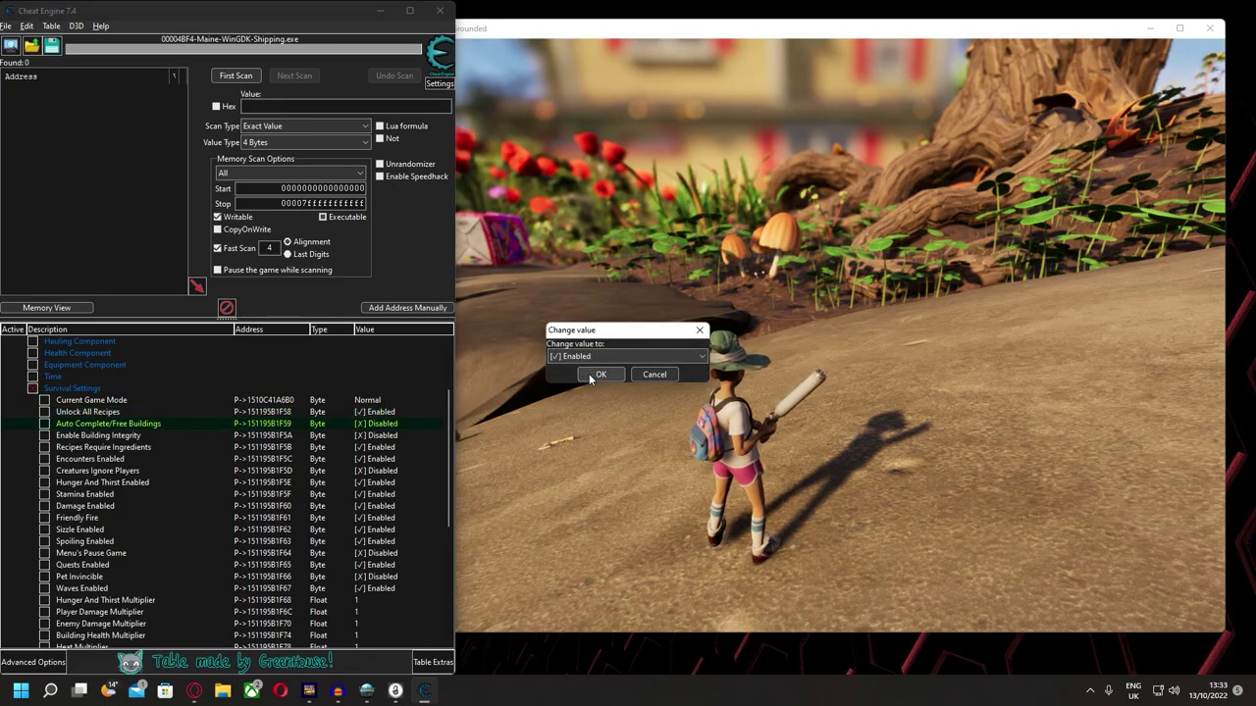
click(592, 372)
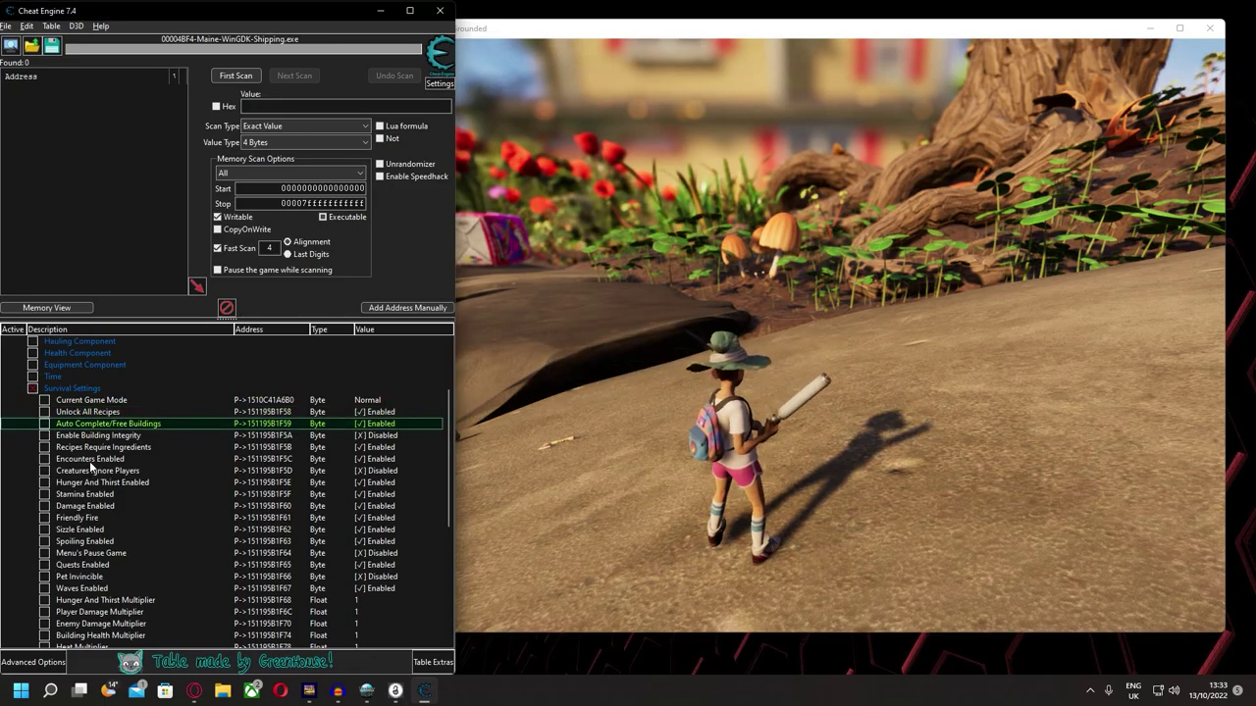
Step: Set Recipes Require Ingredients to Disabled in the Survival Settings
double_click(381, 449)
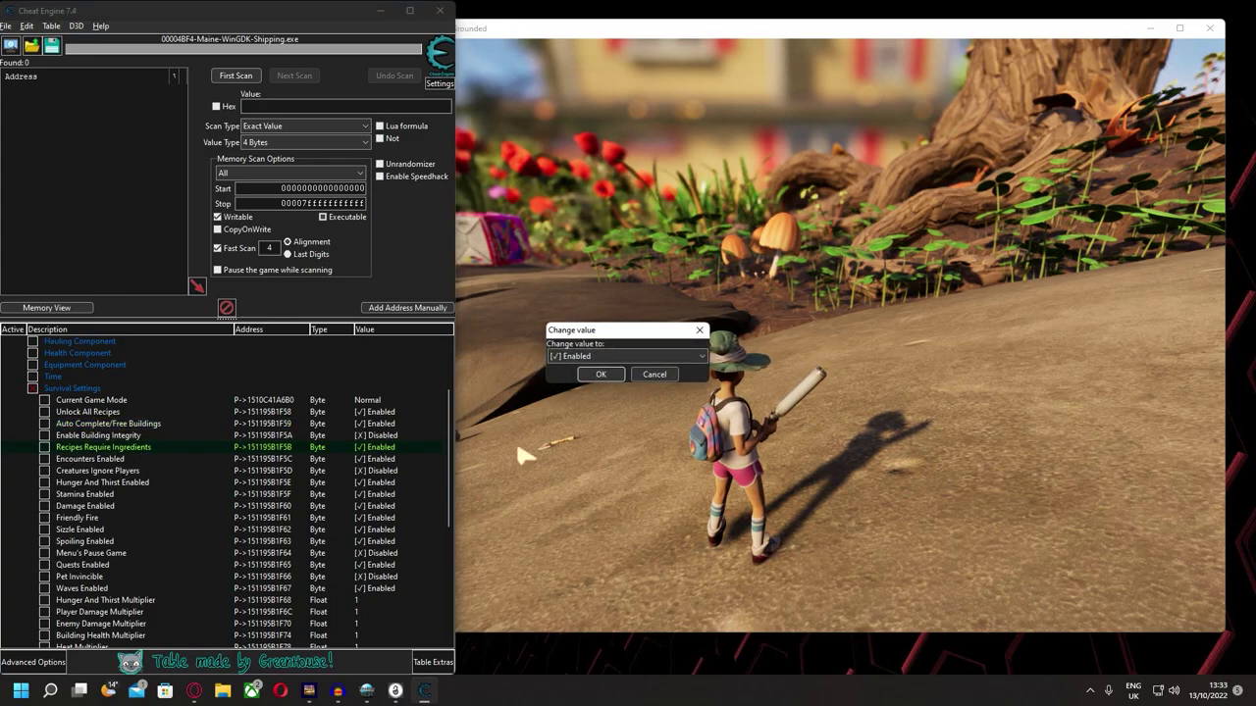
click(603, 358)
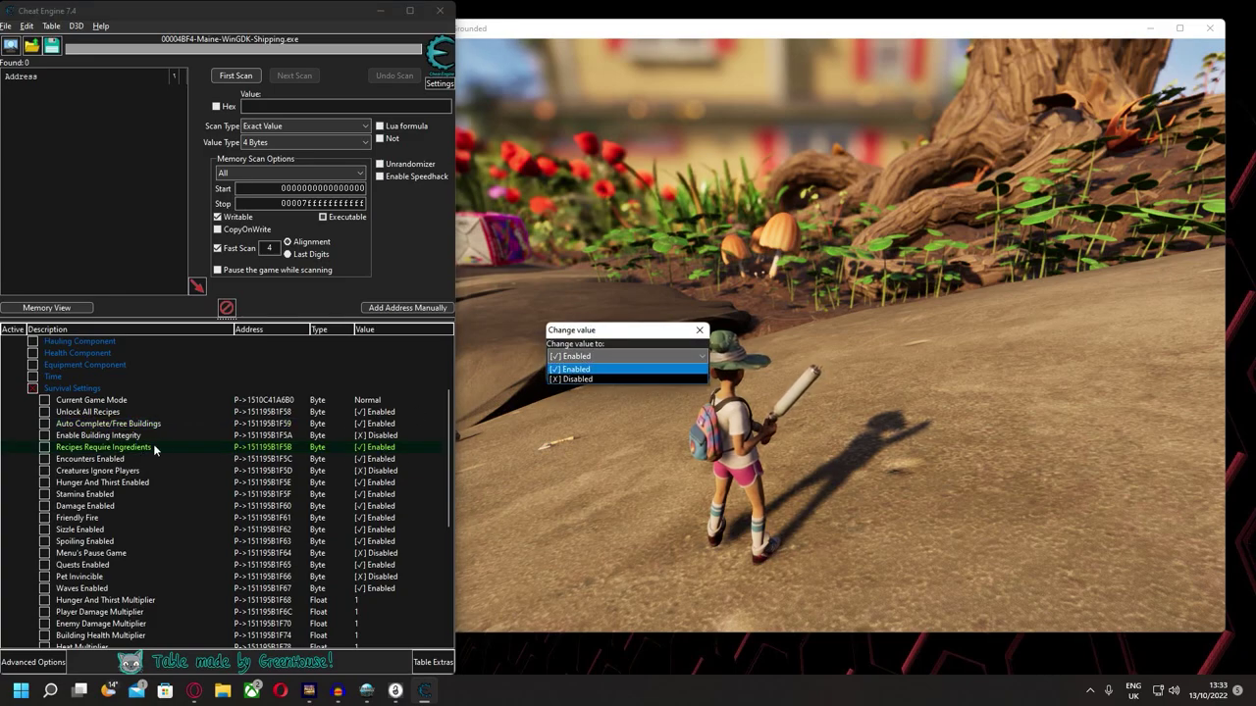
click(599, 379)
click(593, 375)
Step: Set Waves Enabled to Disabled in the Survival Settings
scroll(341, 537, down, 3)
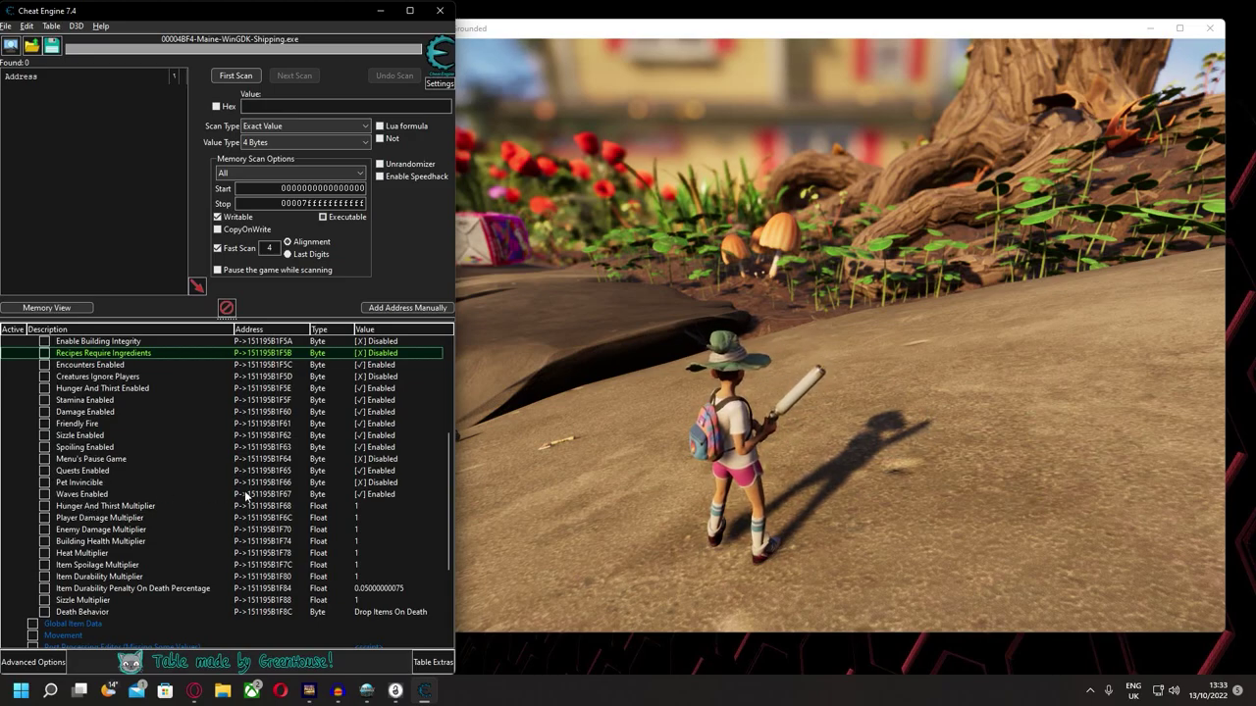
click(389, 494)
double_click(389, 495)
click(598, 356)
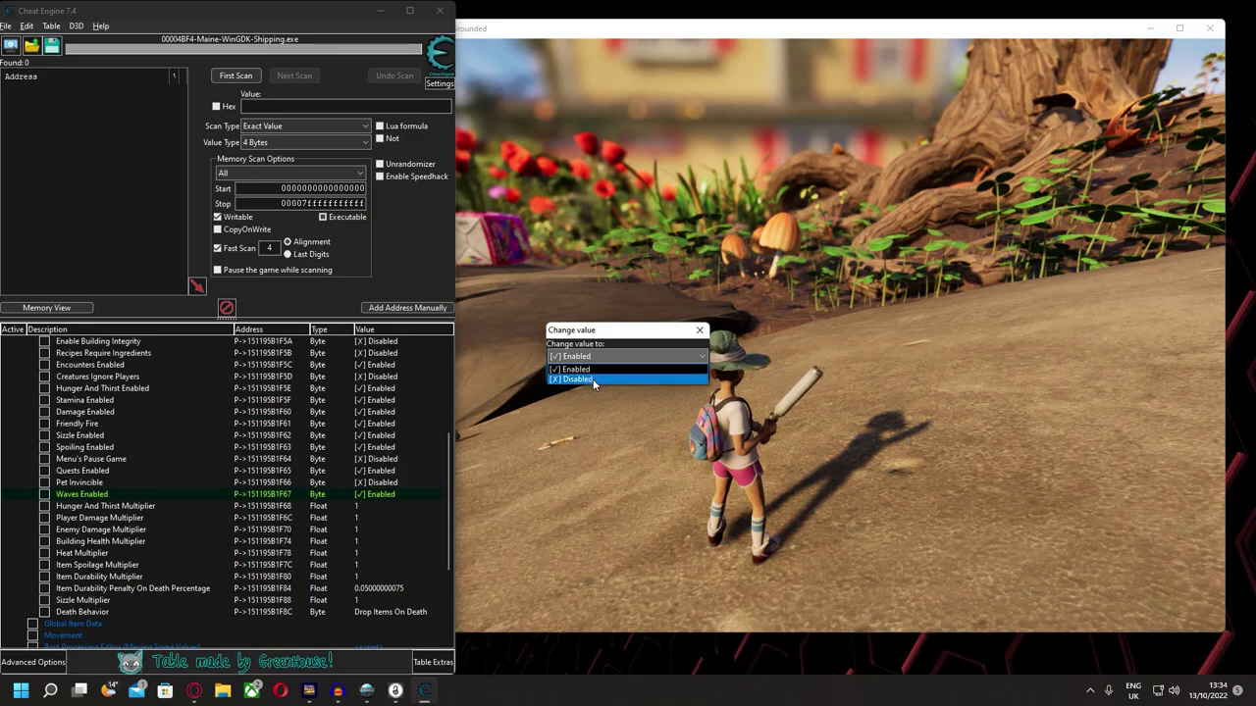
click(578, 379)
scroll(166, 514, down, 3)
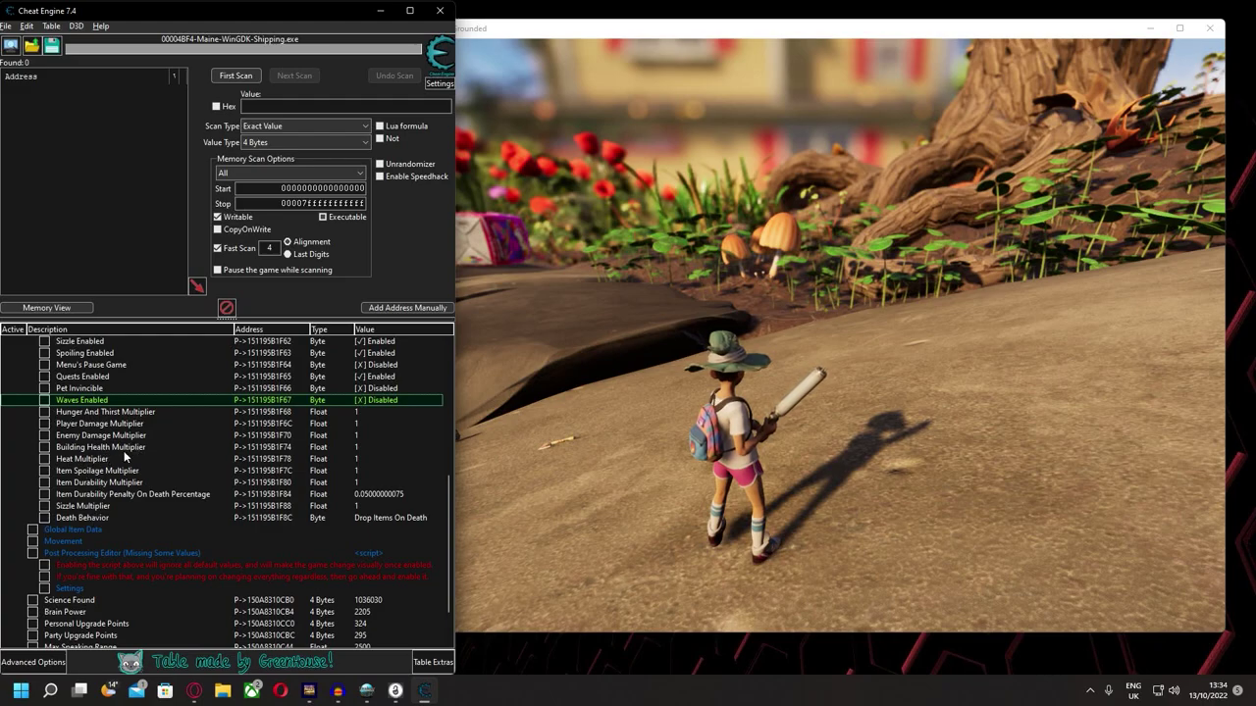
double_click(361, 447)
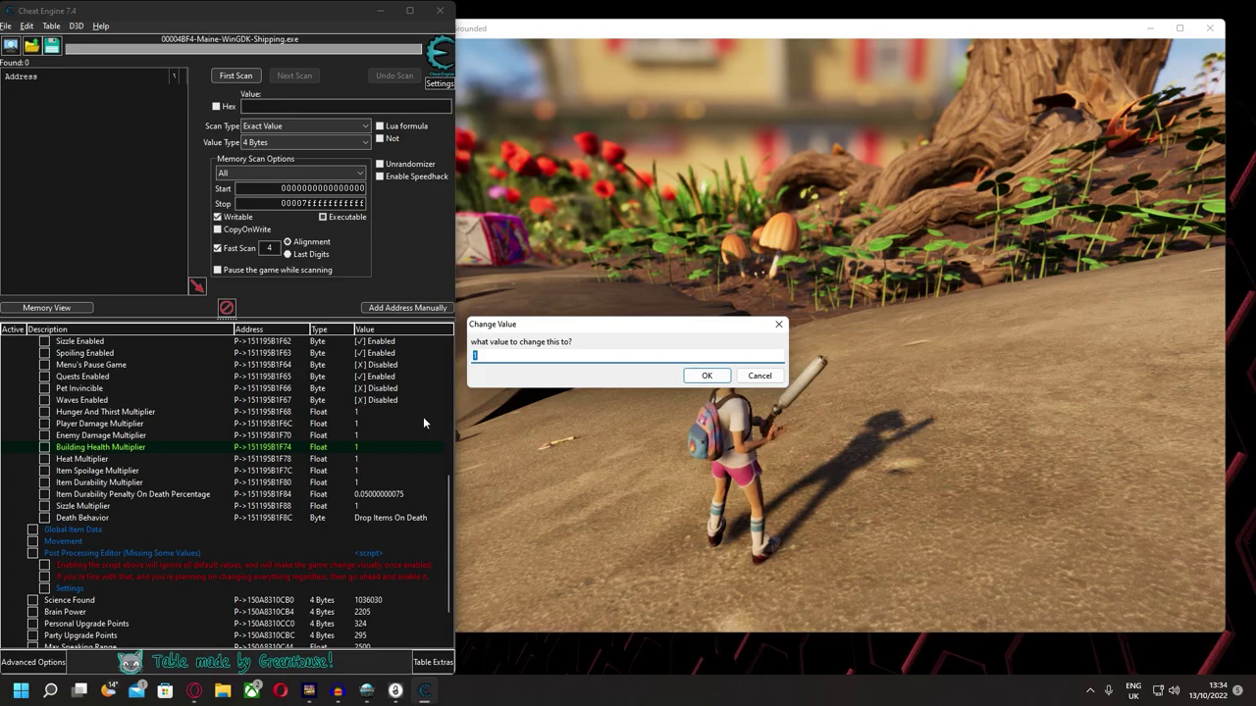
text(6666666666666666666666666666)
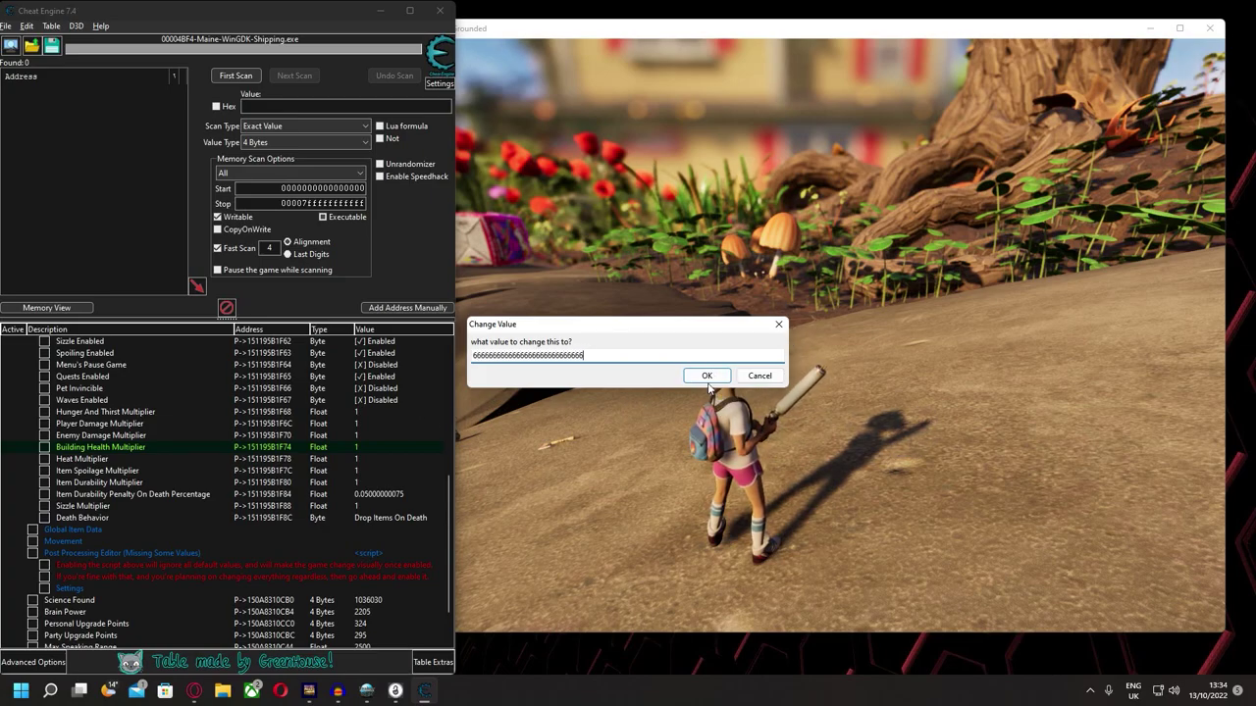
click(706, 379)
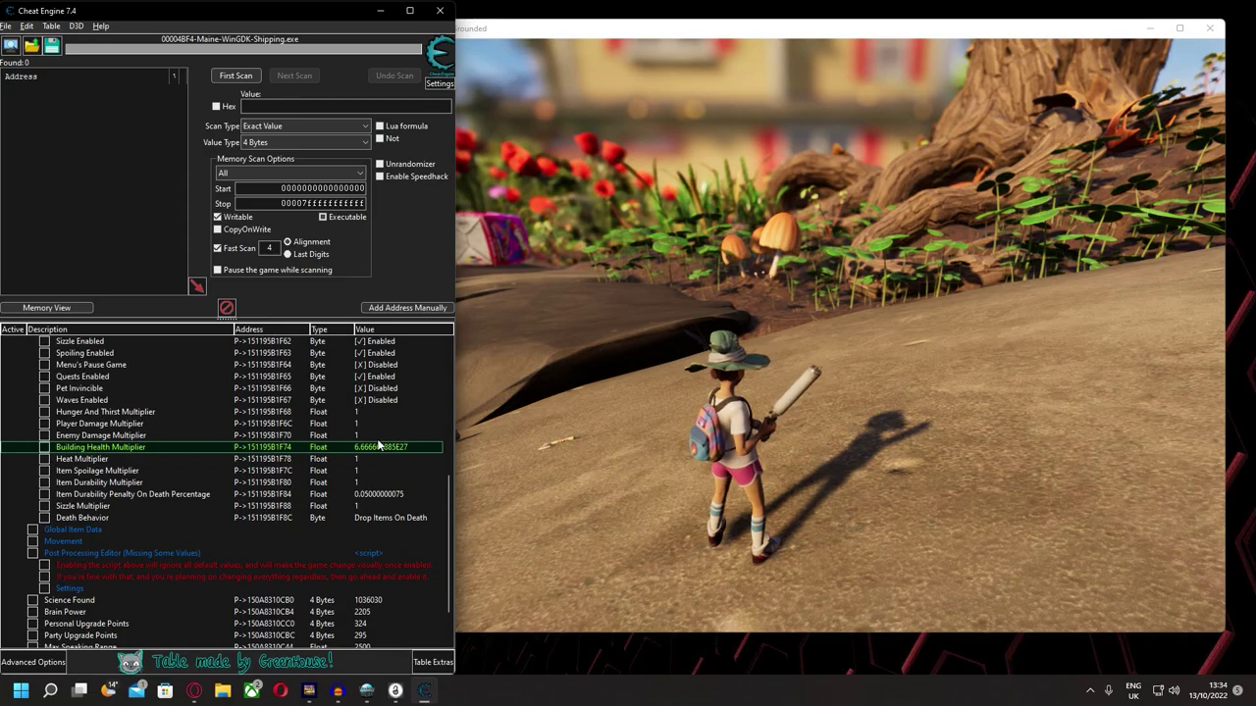
Step: Expand the Scripts group and set the Big Heads value to Enabled
scroll(341, 463, down, 2)
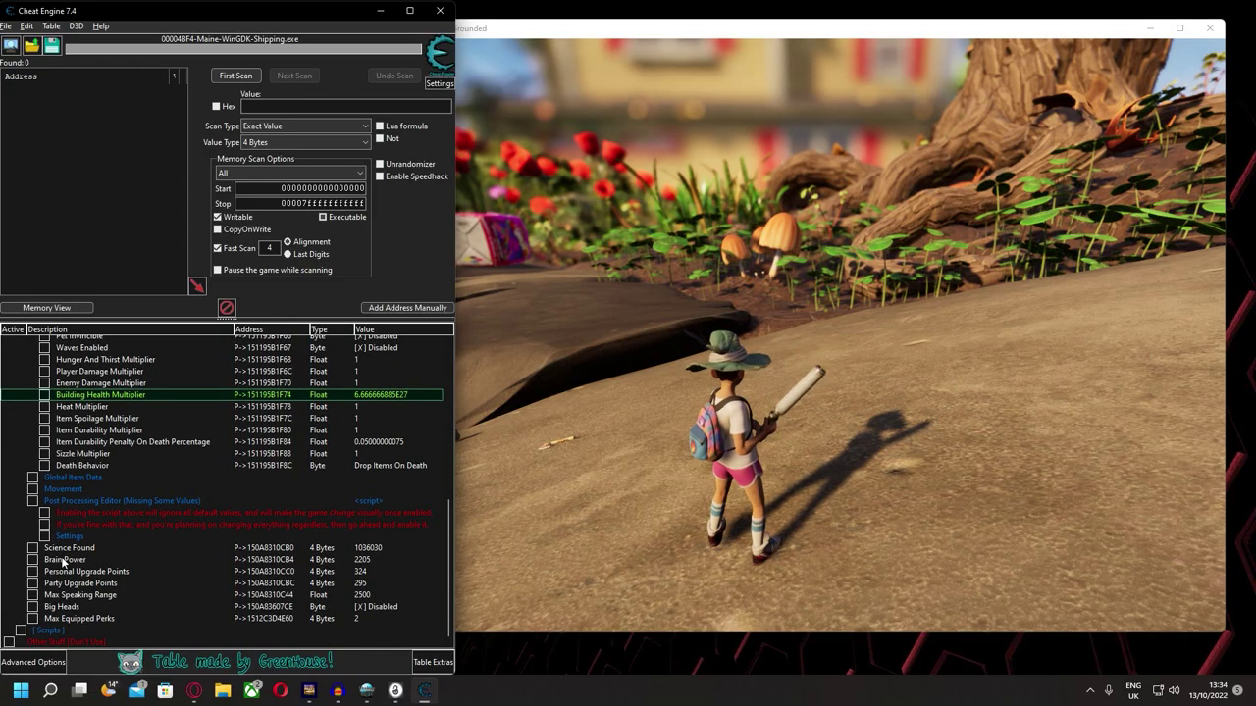
click(22, 632)
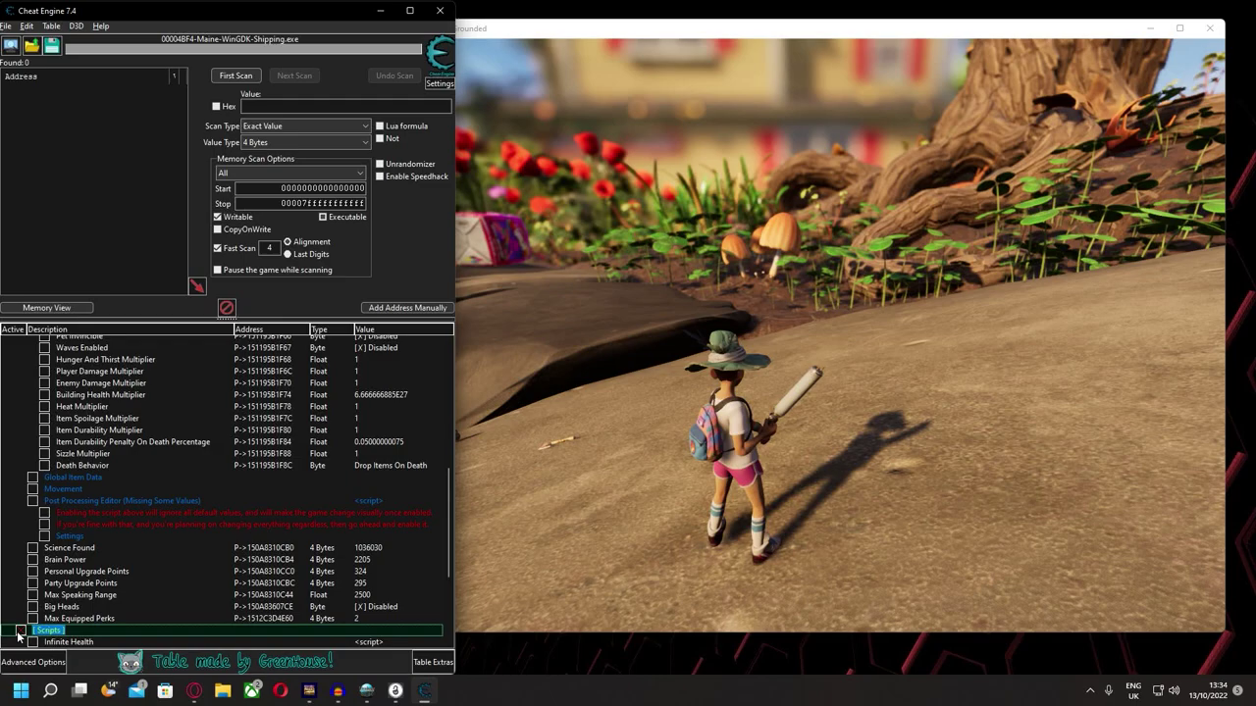
double_click(386, 465)
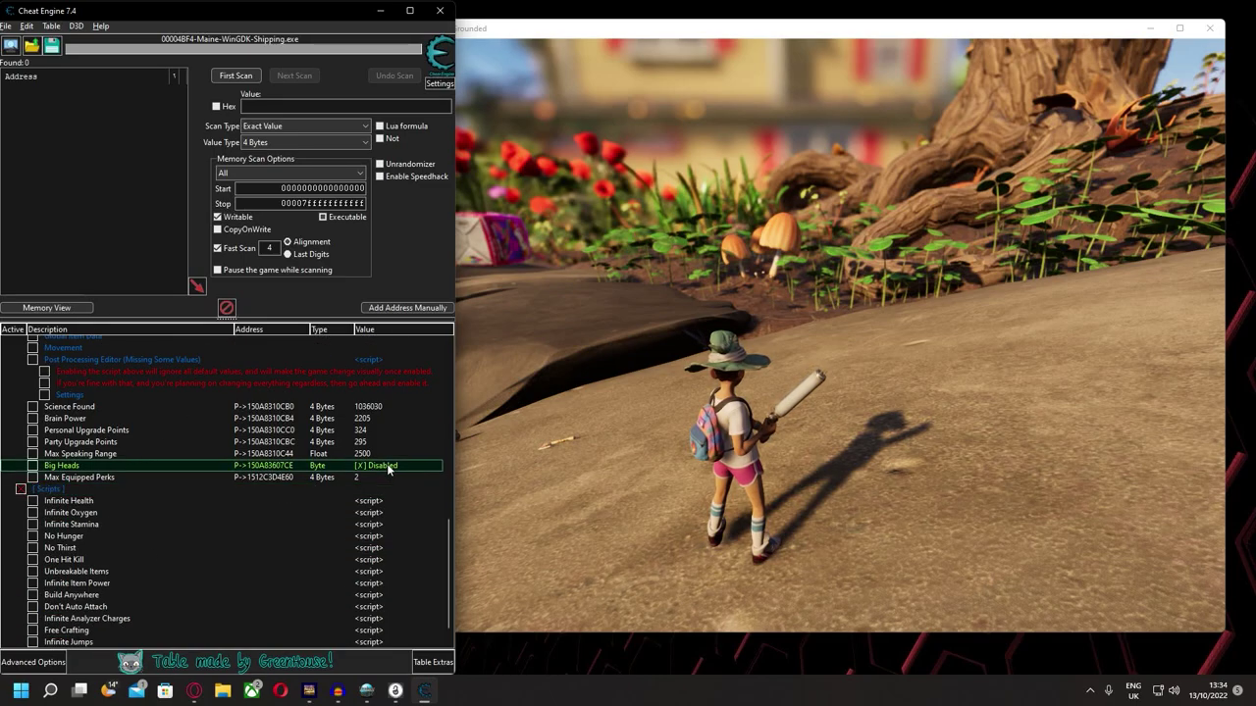
click(628, 356)
click(594, 378)
click(599, 374)
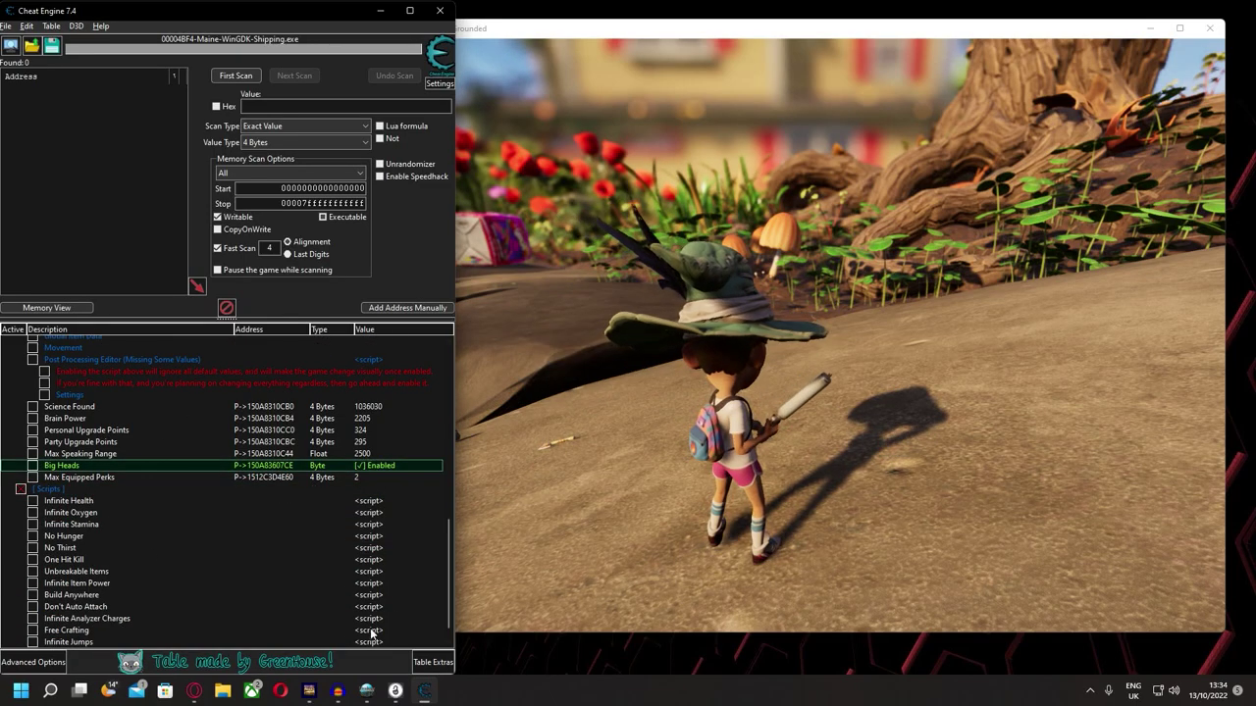
Step: Activate the Infinite Health, Infinite Oxygen, Infinite Stamina, No Hunger and No Thirst scripts
scroll(228, 559, down, 1)
click(33, 477)
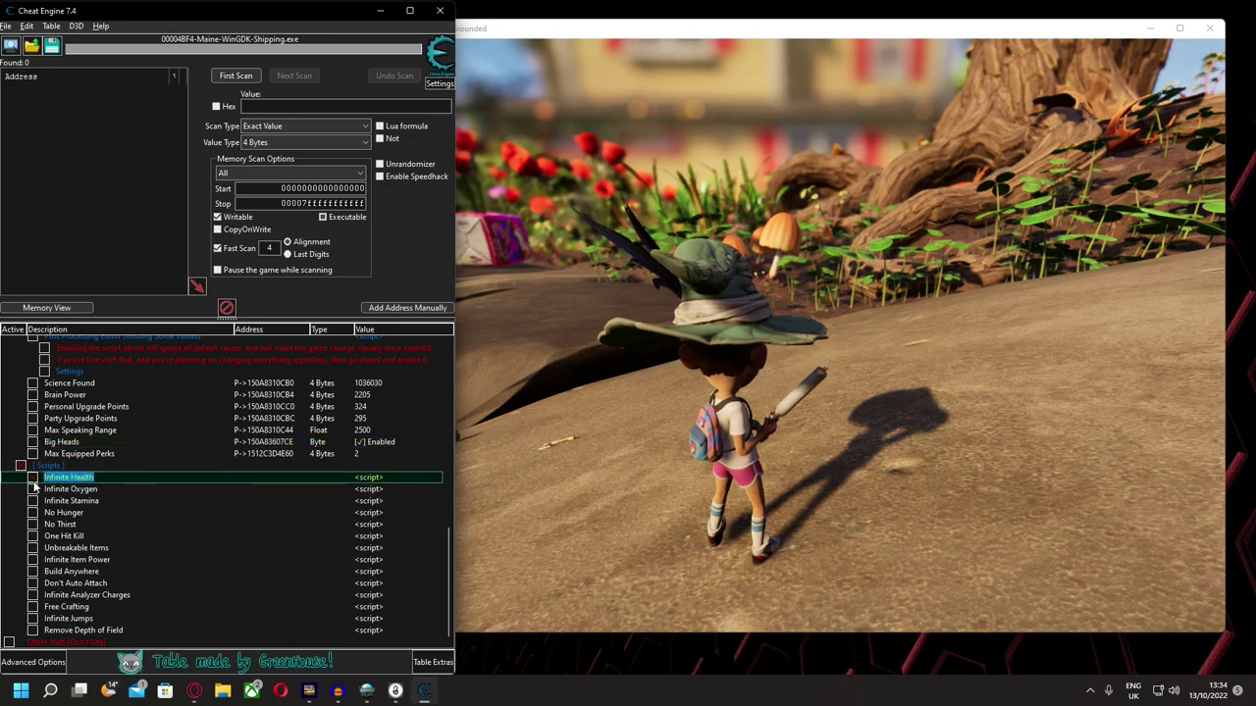
click(32, 490)
click(34, 501)
click(33, 513)
click(33, 525)
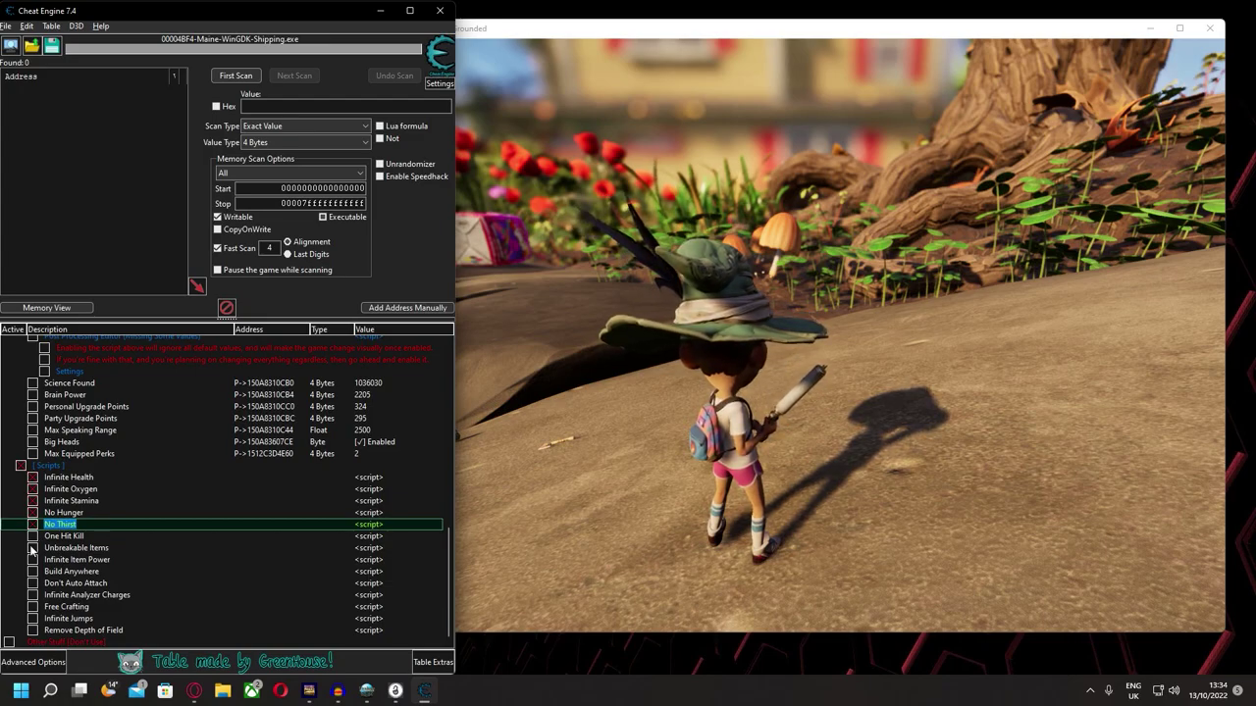
Step: Activate the Unbreakable Items, Infinite Item Power, Build Anywhere, Infinite Analyzer Charges, Free Crafting, Remove Depth of Field and Infinite Jumps scripts
click(34, 547)
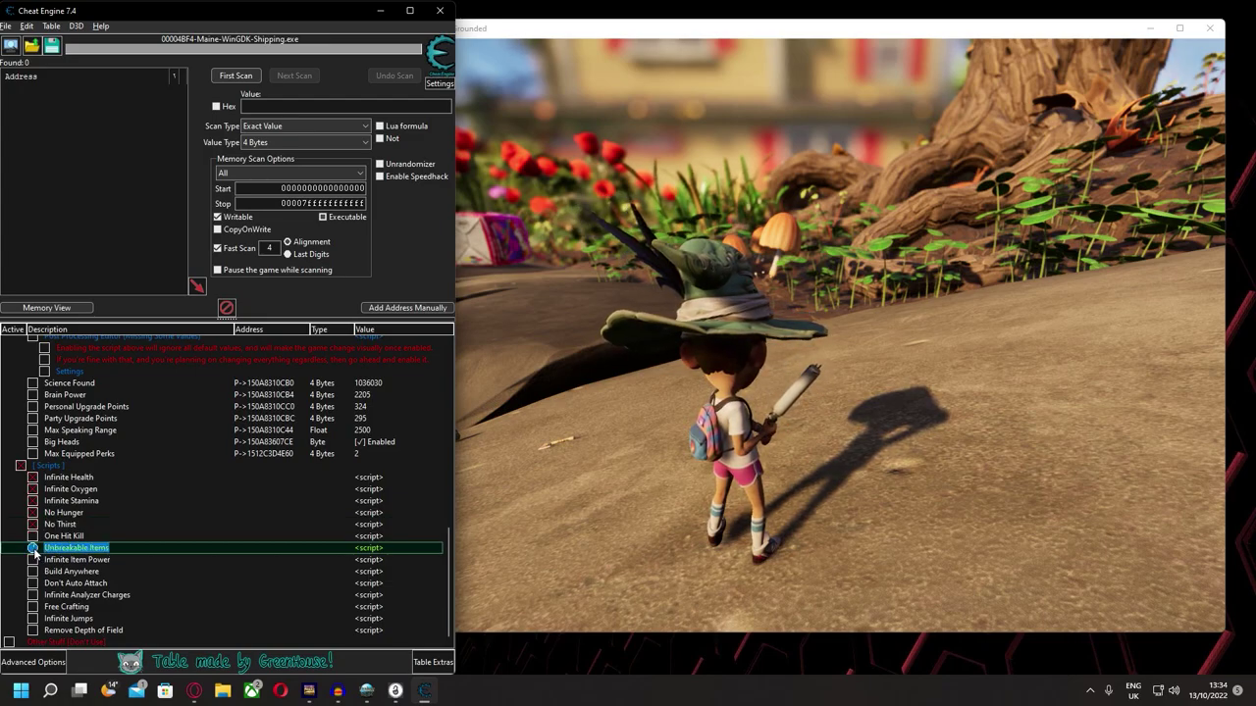
click(32, 559)
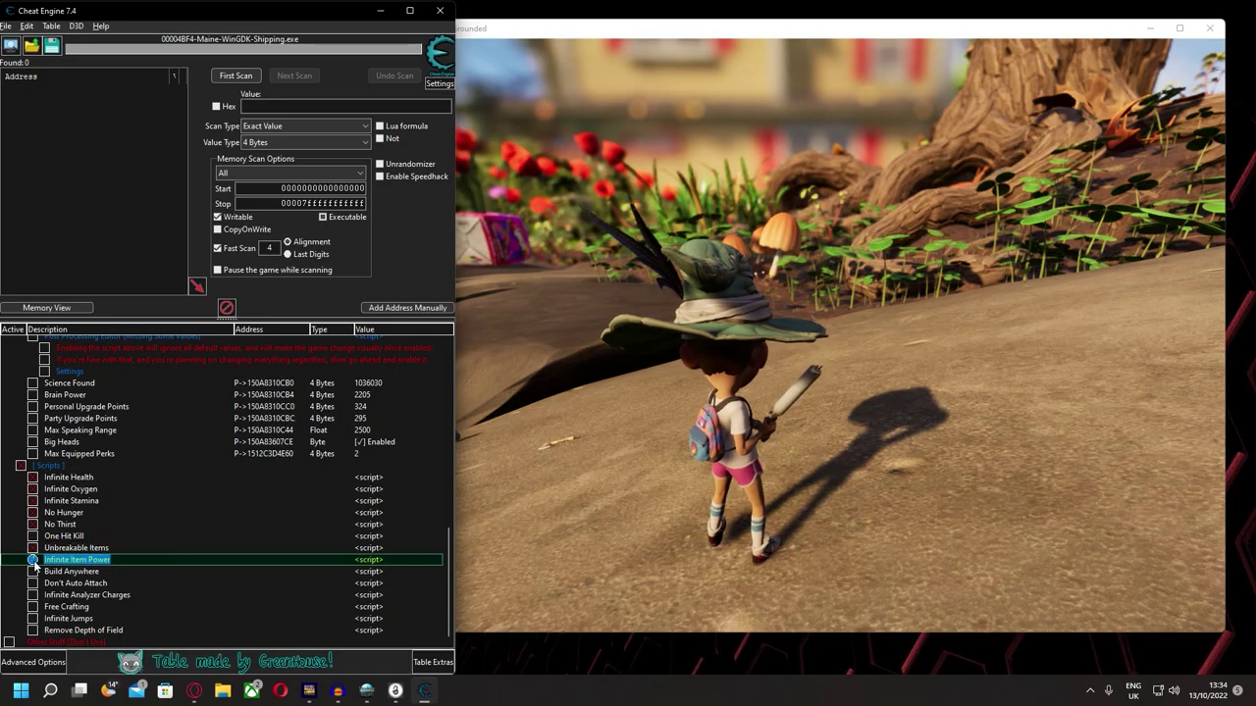
click(33, 571)
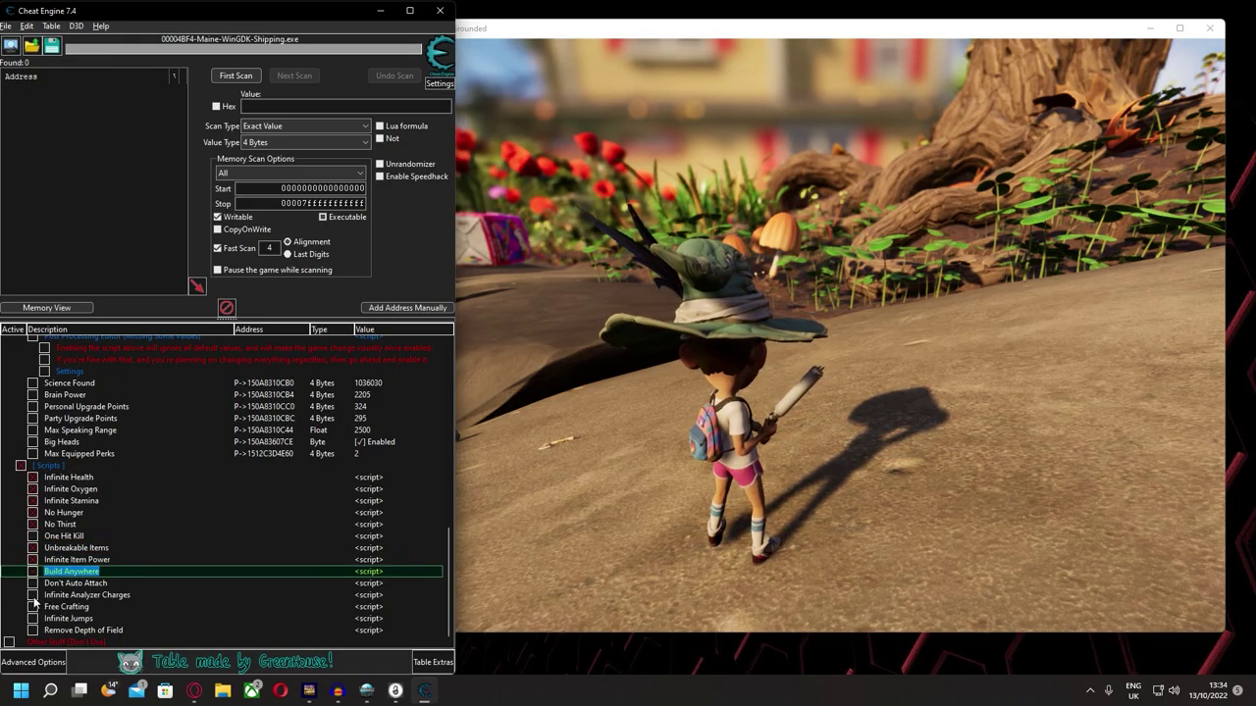
click(32, 595)
click(33, 606)
click(32, 630)
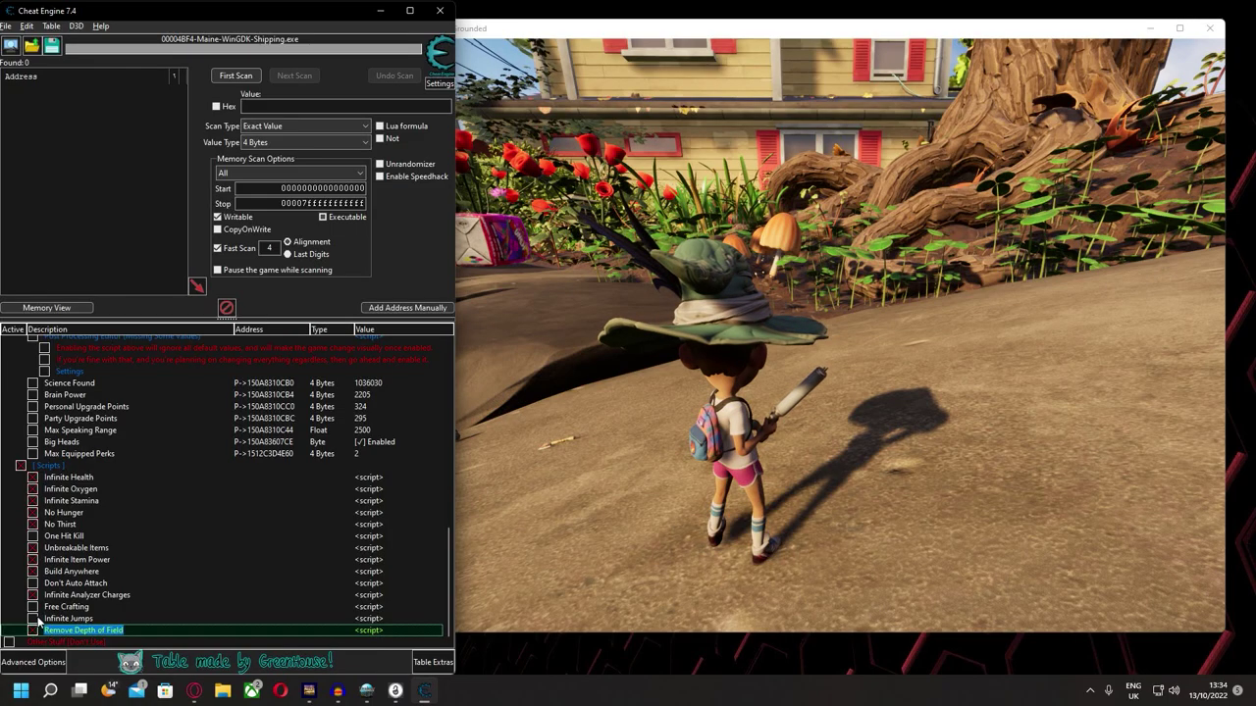
click(35, 618)
Step: Switch to Grounded, shift its window slightly up and to the left, and return the camera to first-person view
click(810, 365)
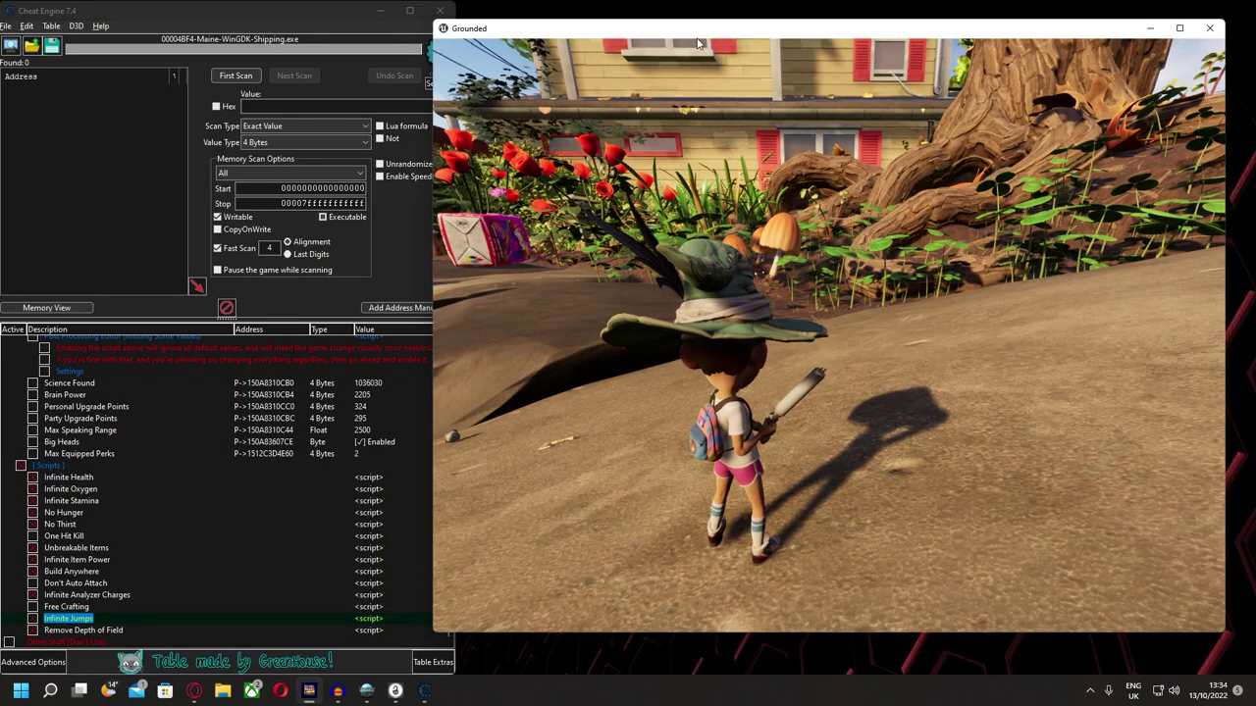
drag(698, 43, 674, 30)
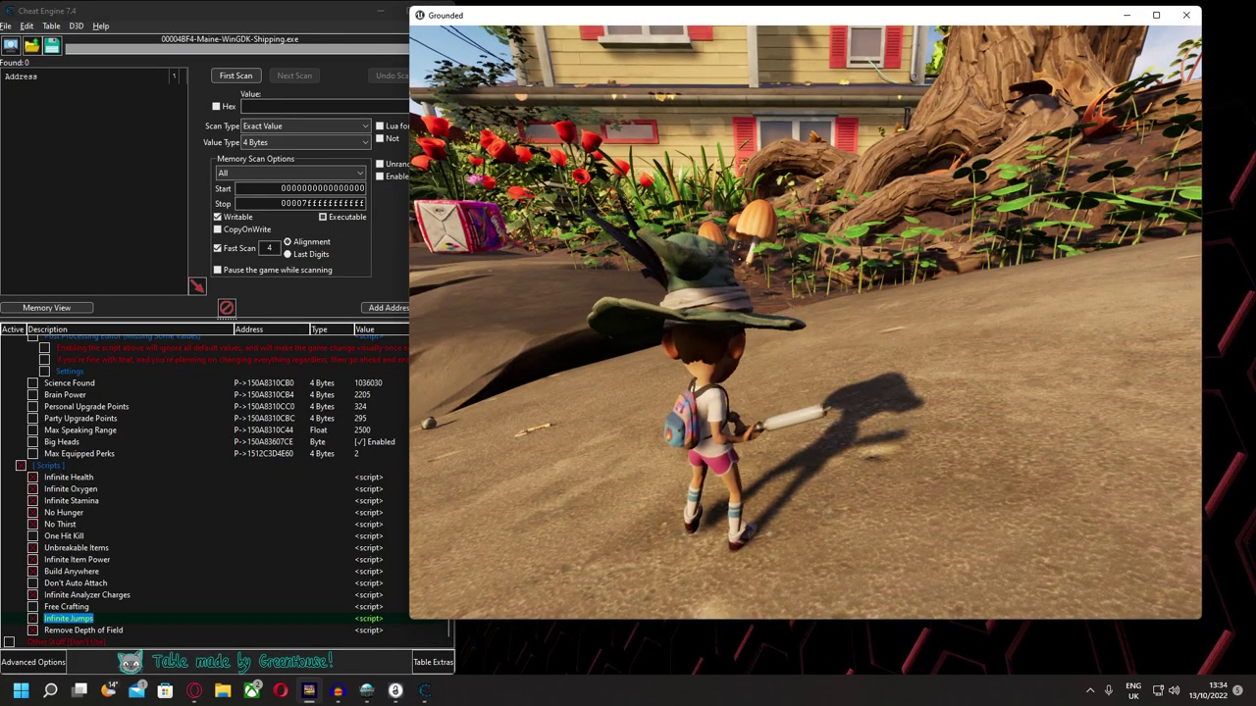
key(v)
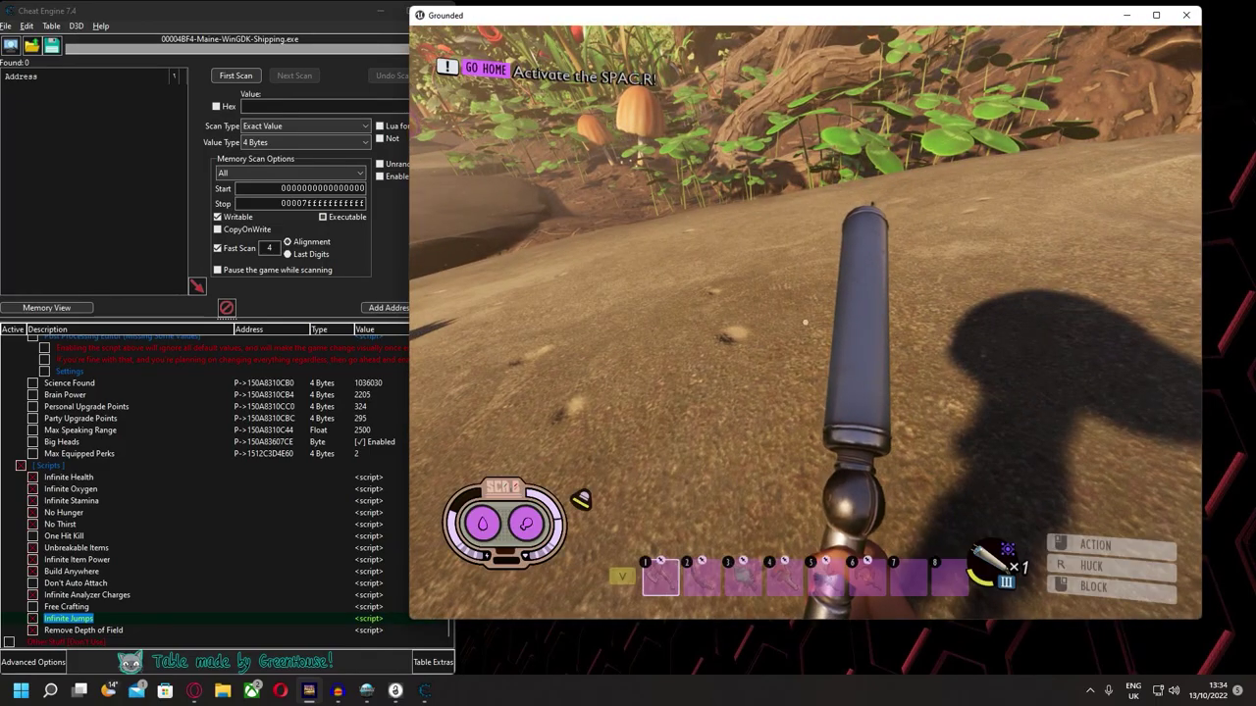
Step: Choose the Workbench from the Storage & Utilities recipes and build it on the ground in front of the character
key(Tab)
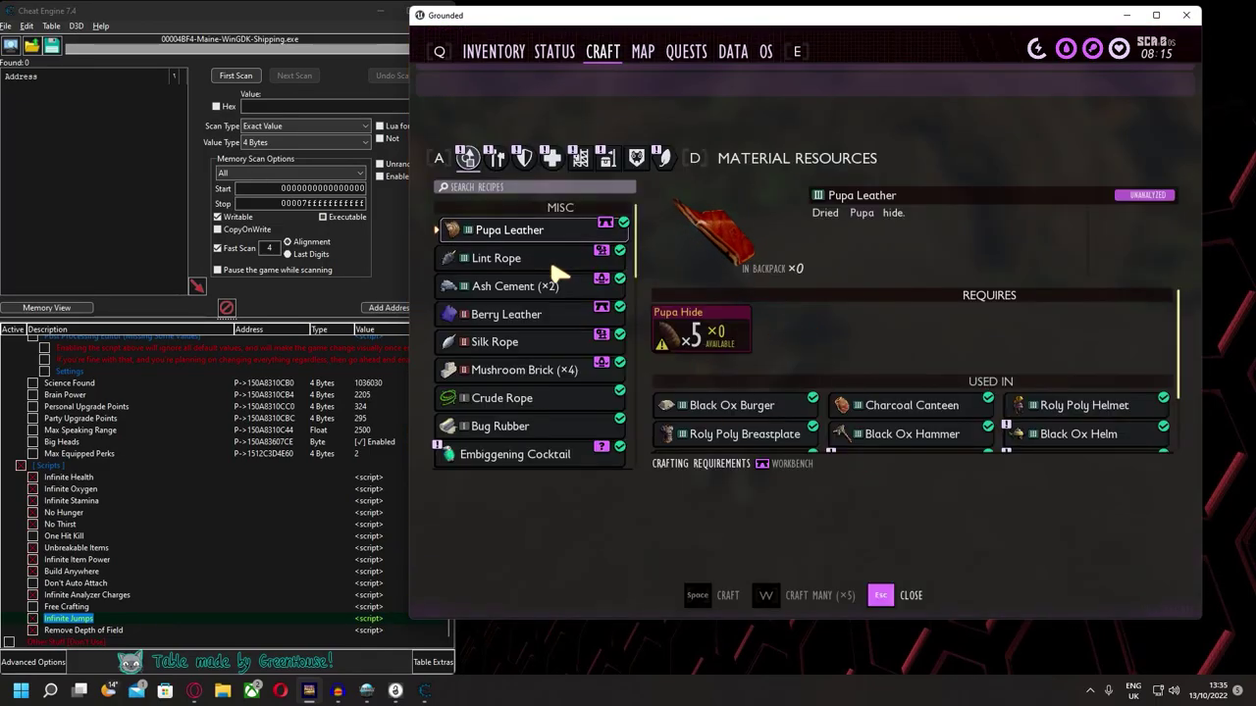
click(608, 160)
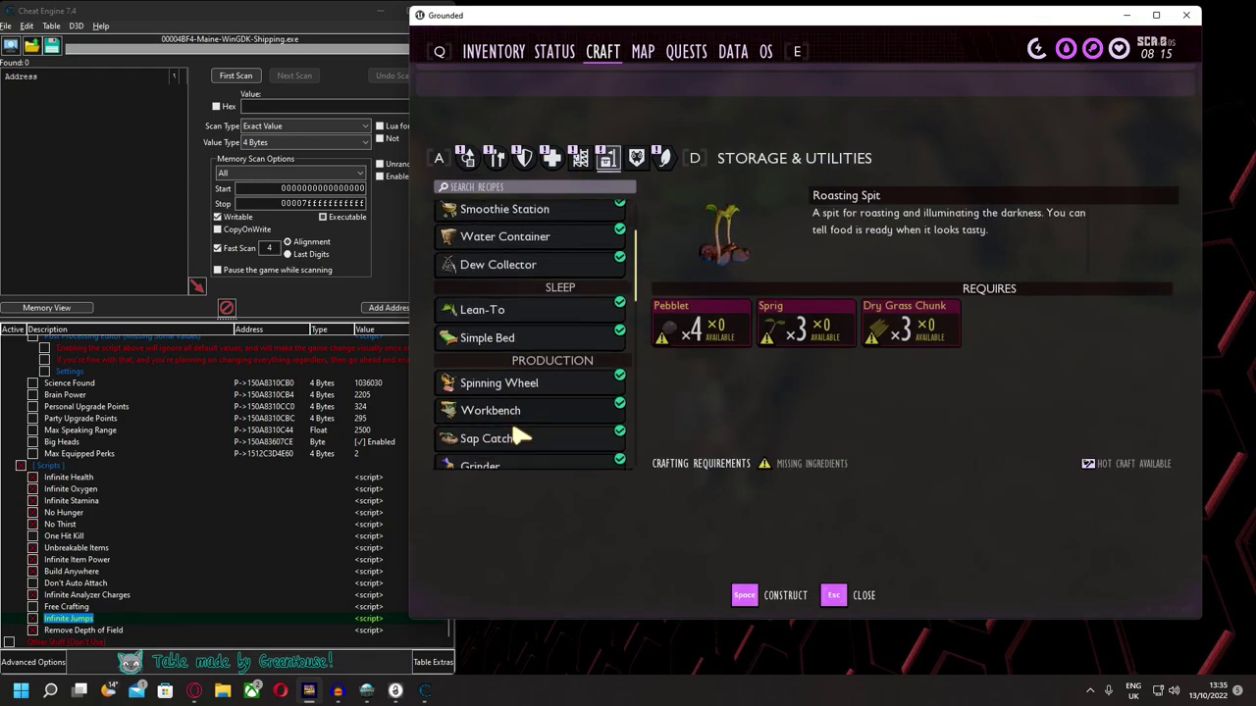
click(510, 349)
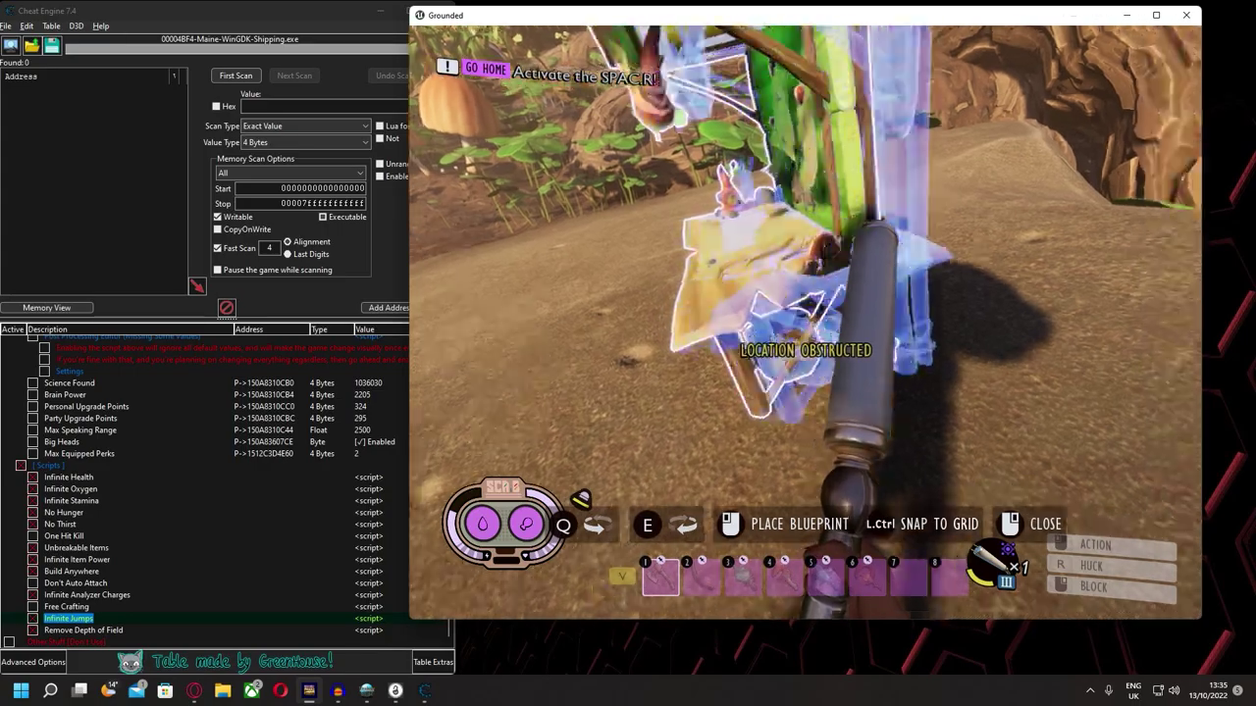
click(805, 323)
Step: Craft a Bone Dagger at the placed Workbench and leave the bench
key(e)
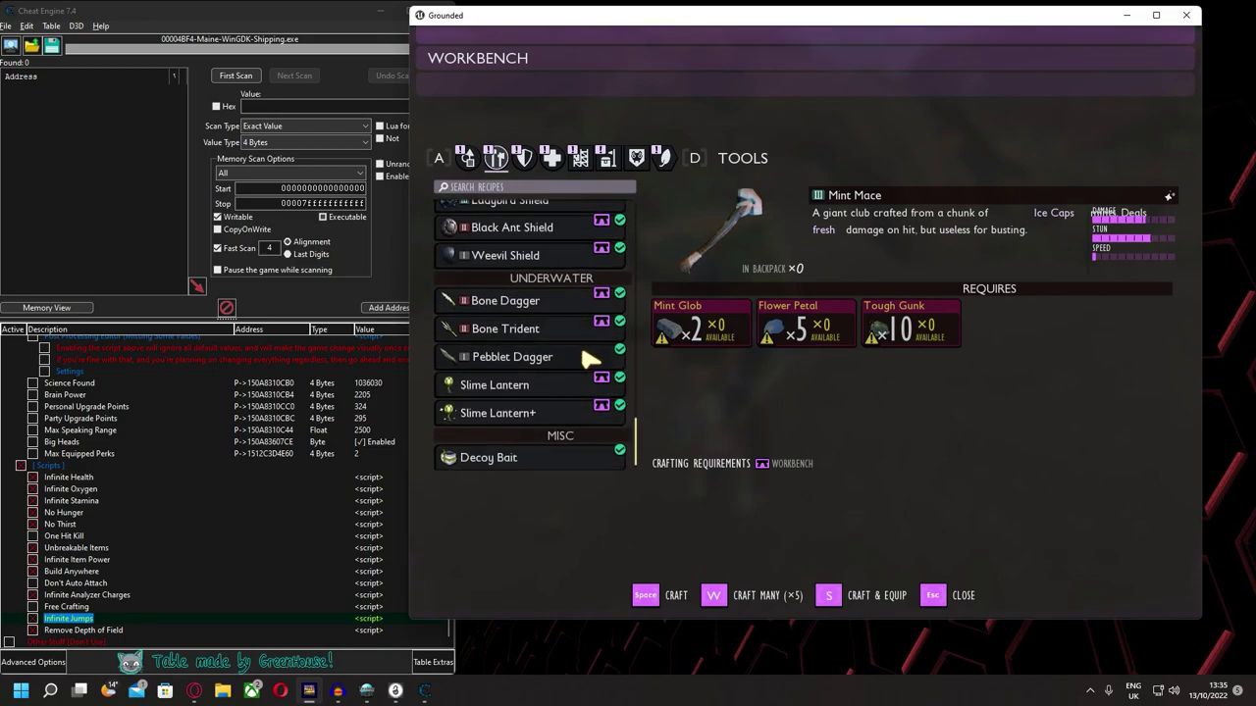
click(537, 299)
key(Escape)
Step: Assign the Bone Dagger from the backpack to hotpouch slot 1 and return to the game
key(Tab)
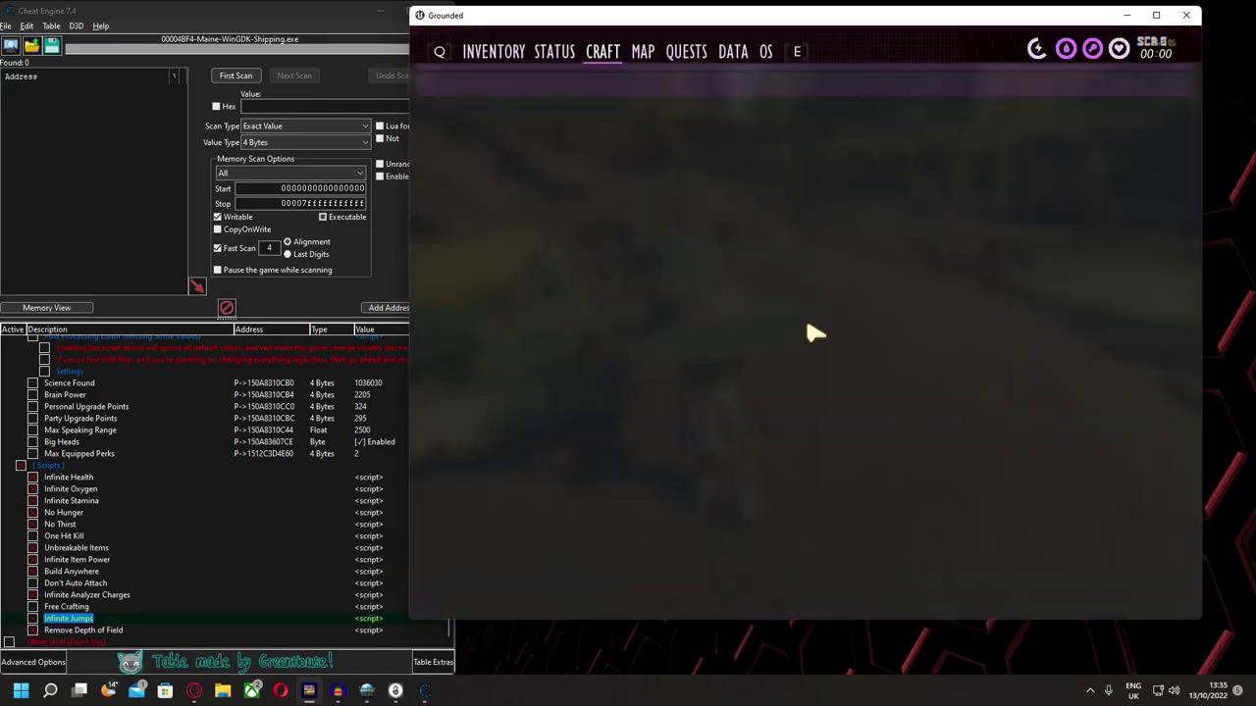
key(q)
key(q)
drag(494, 197, 502, 431)
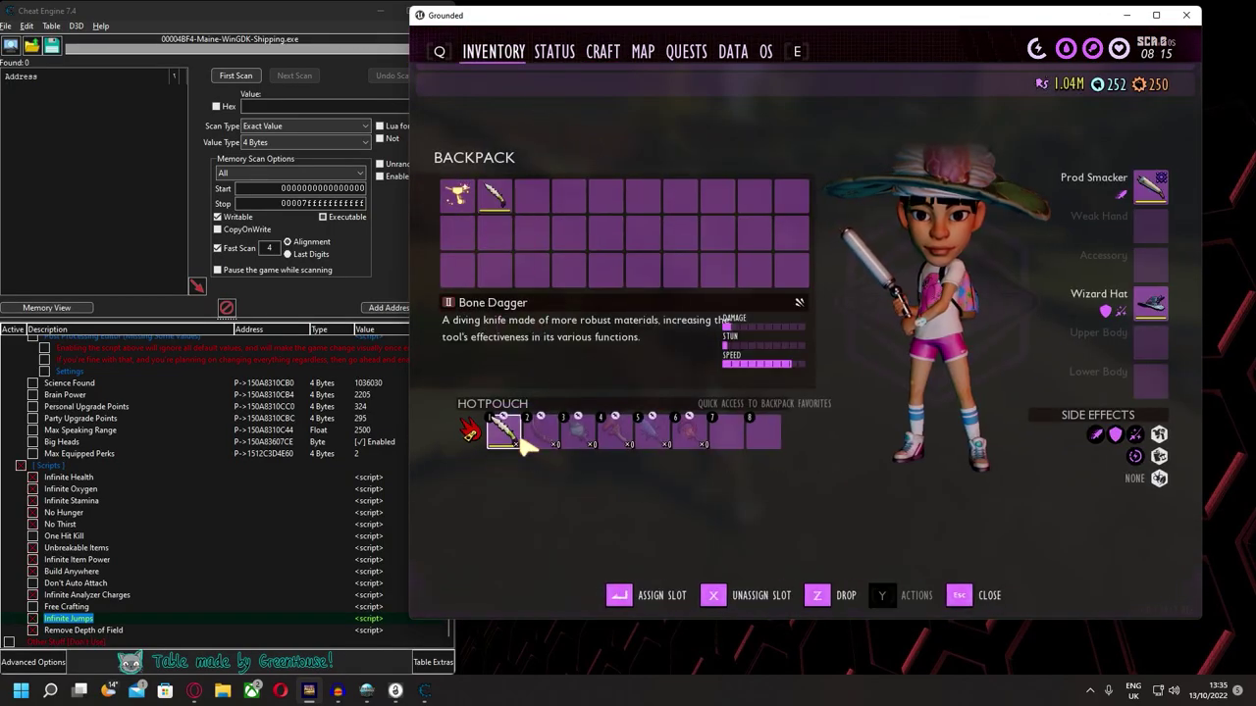
key(Escape)
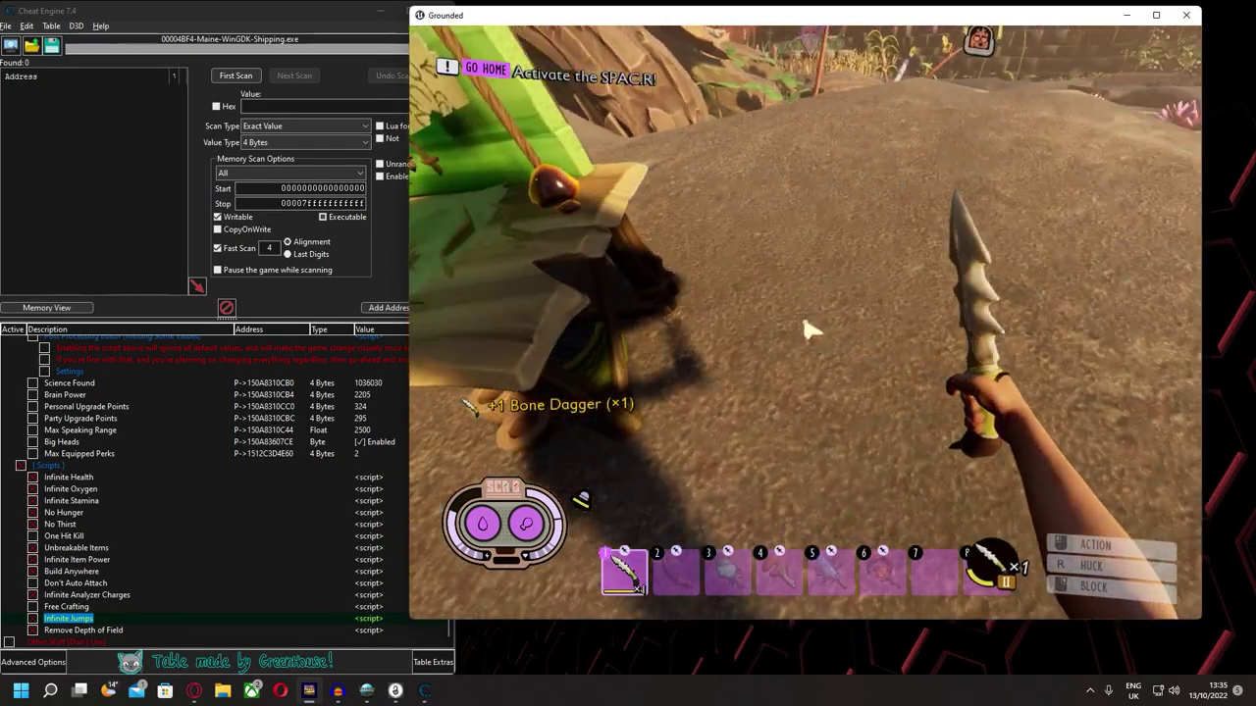
Step: Choose the Smithing Station from the Storage & Utilities recipes and build it on the ground beside the Workbench
key(Tab)
click(496, 157)
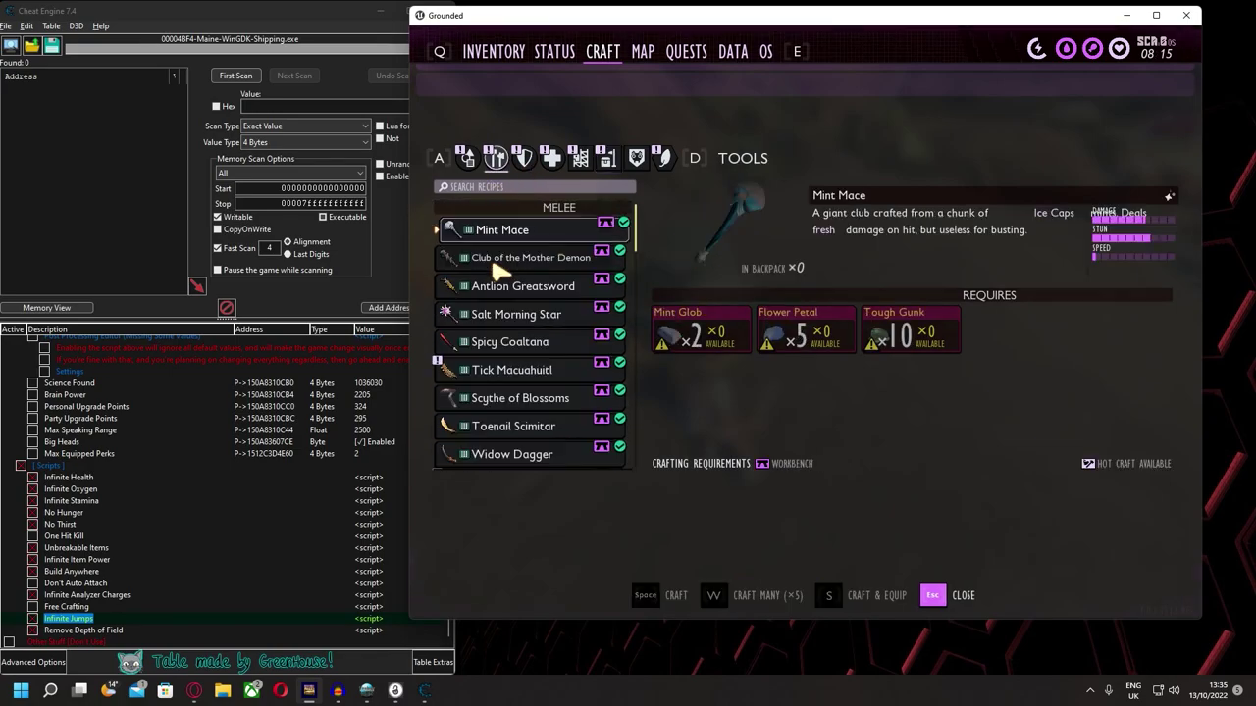
scroll(538, 277, down, 3)
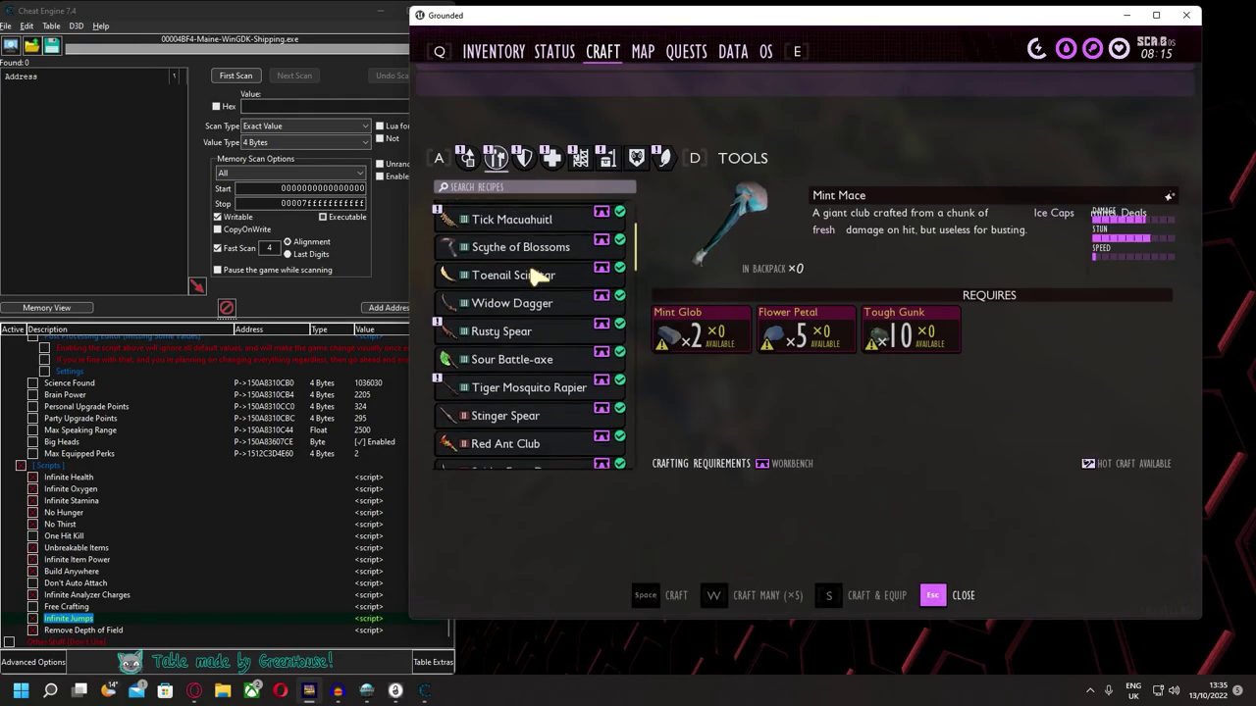
click(588, 158)
click(609, 147)
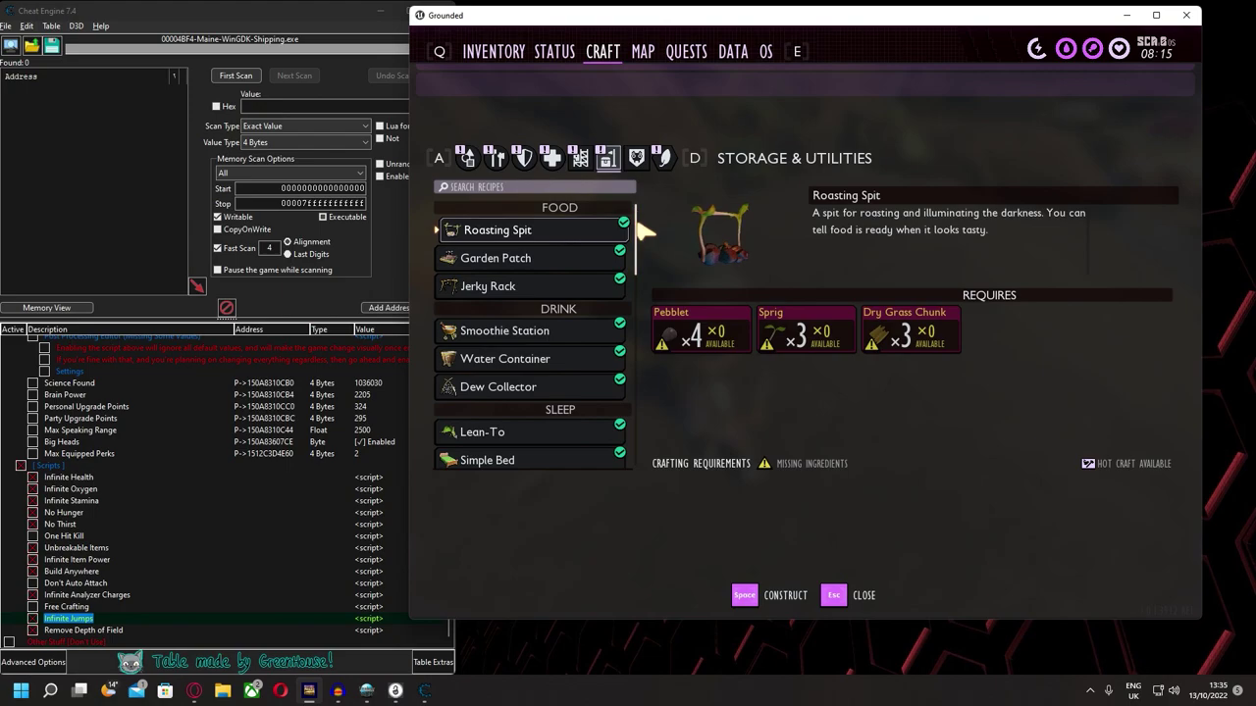
scroll(627, 363, down, 5)
click(525, 440)
click(806, 313)
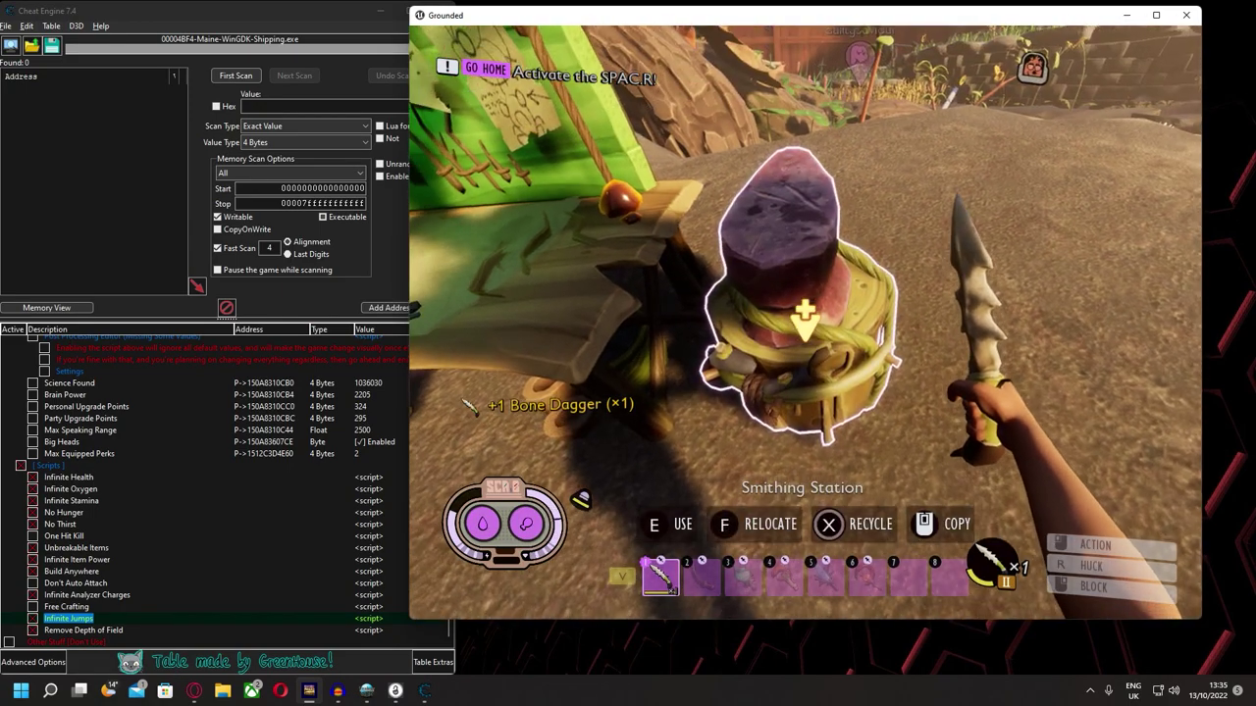
Step: Upgrade the Bone Dagger to Lv. 9 Mighty at the Smithing Station, leave the station and take the dagger in hand
key(e)
click(521, 353)
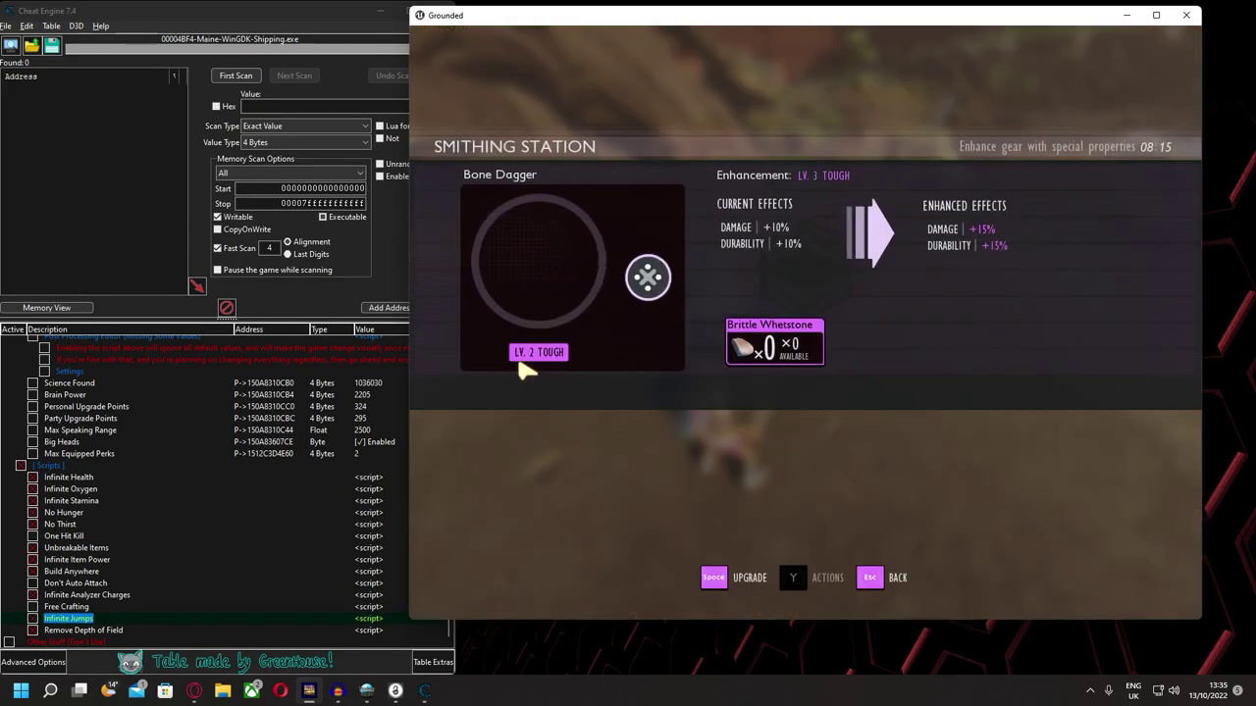
click(523, 353)
key(space)
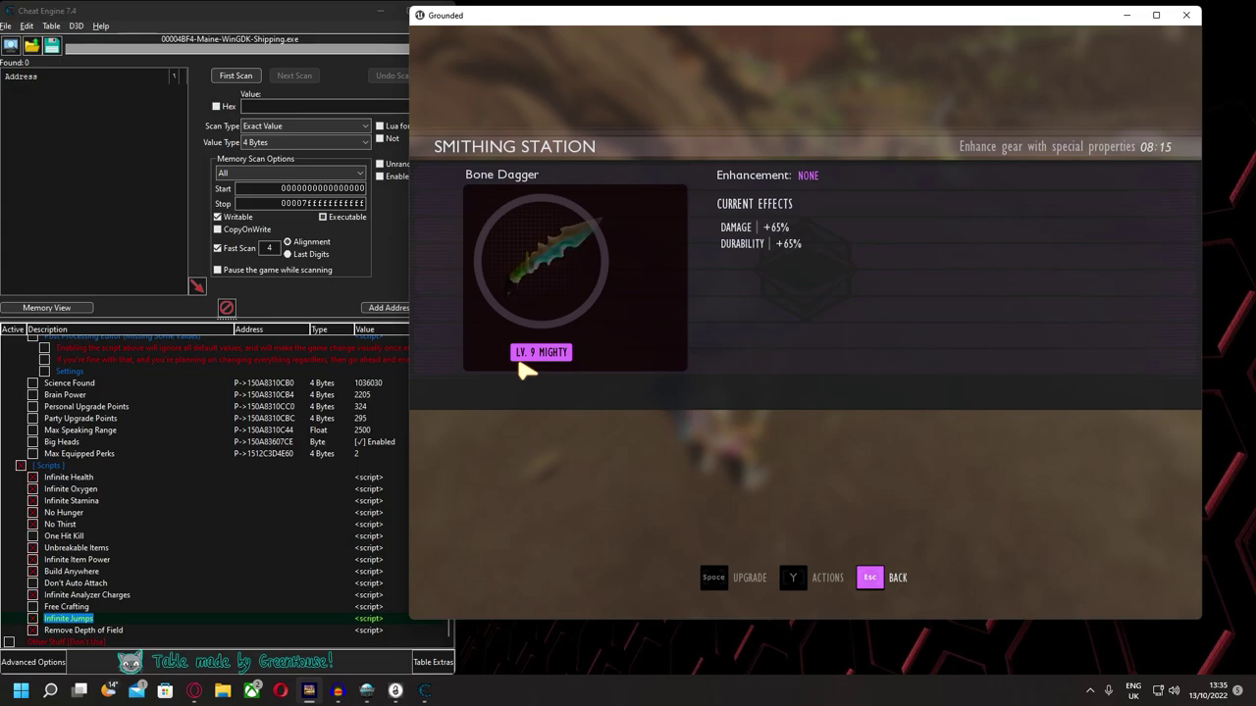
click(867, 573)
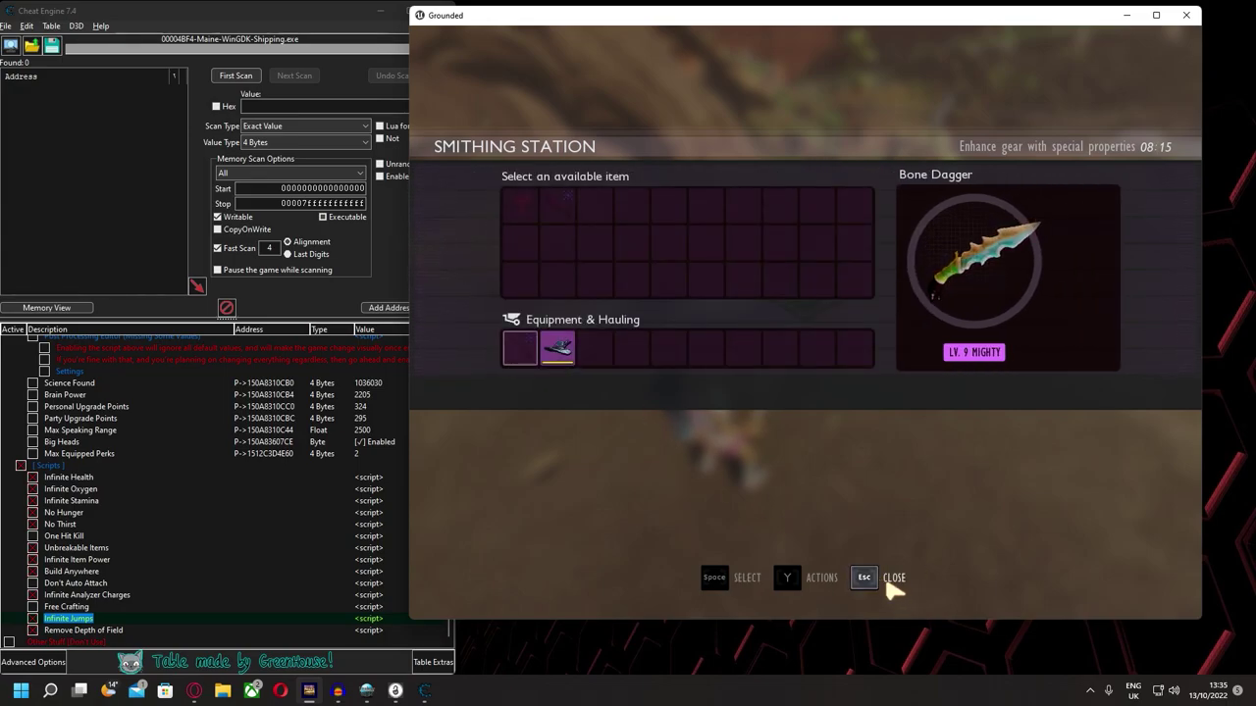
click(893, 581)
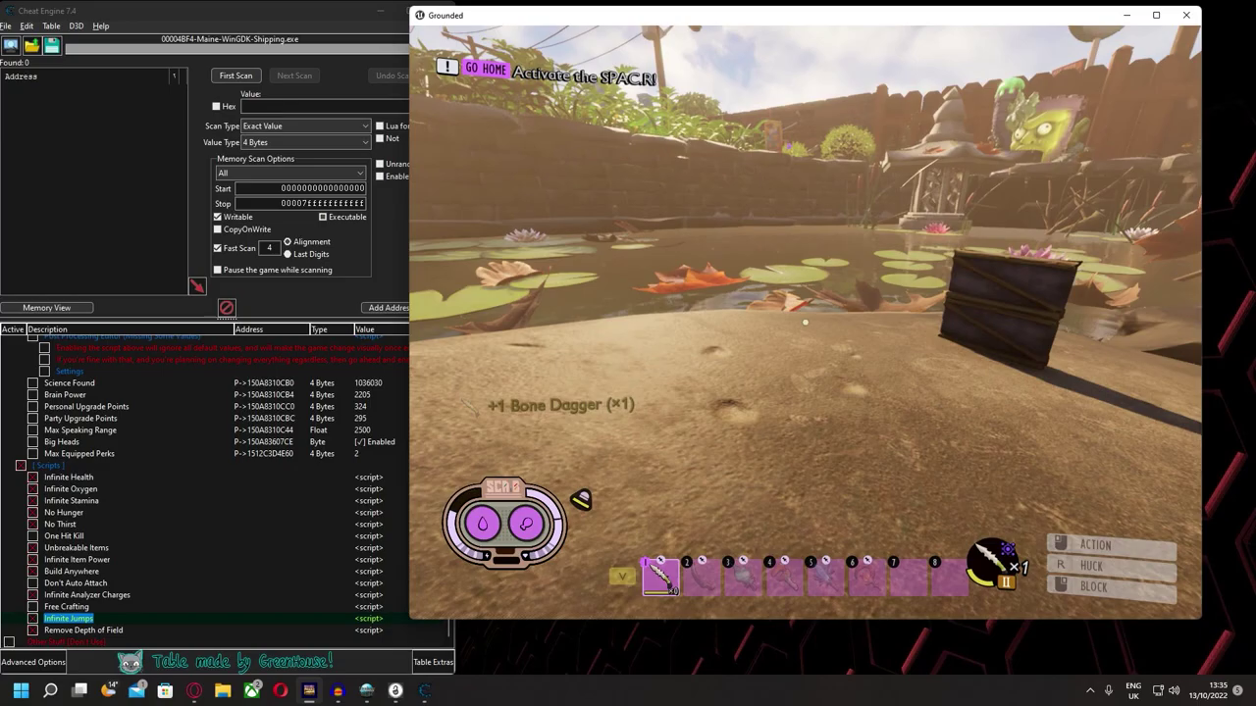
key(1)
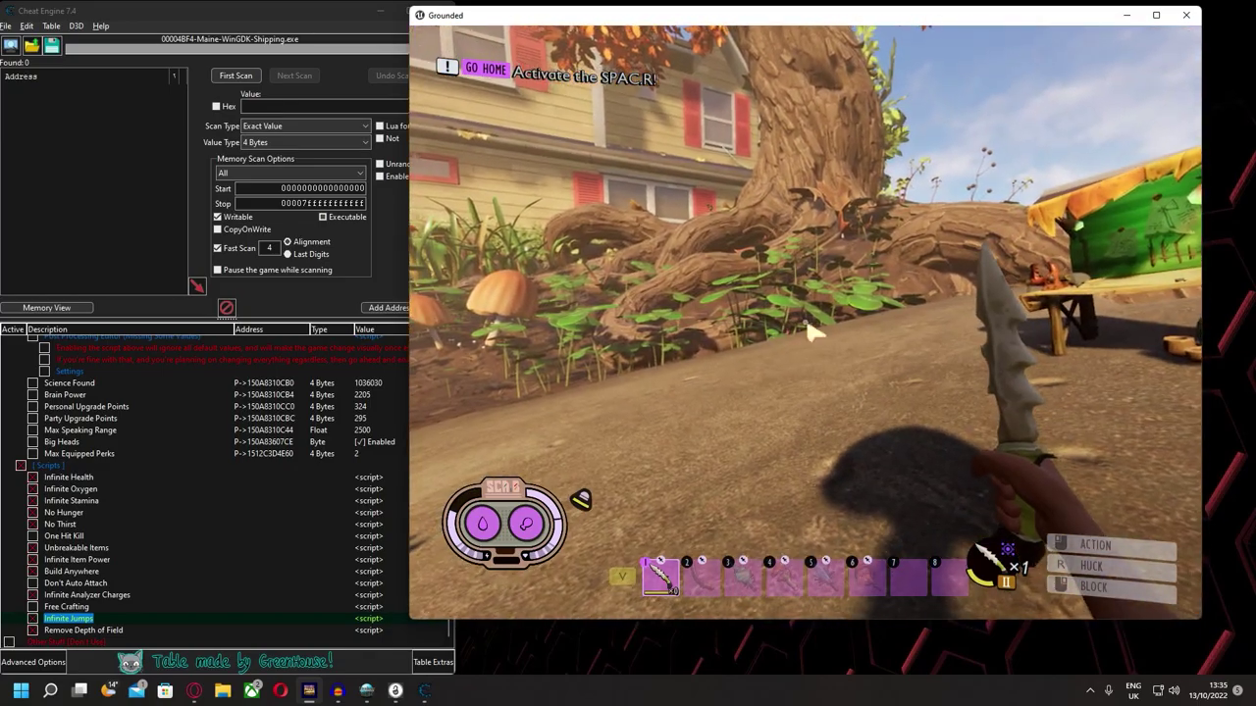
Step: With Grounded paused and Cheat Engine minimised, move the umodel_64 shortcut higher on the desktop and launch it
key(Escape)
click(378, 12)
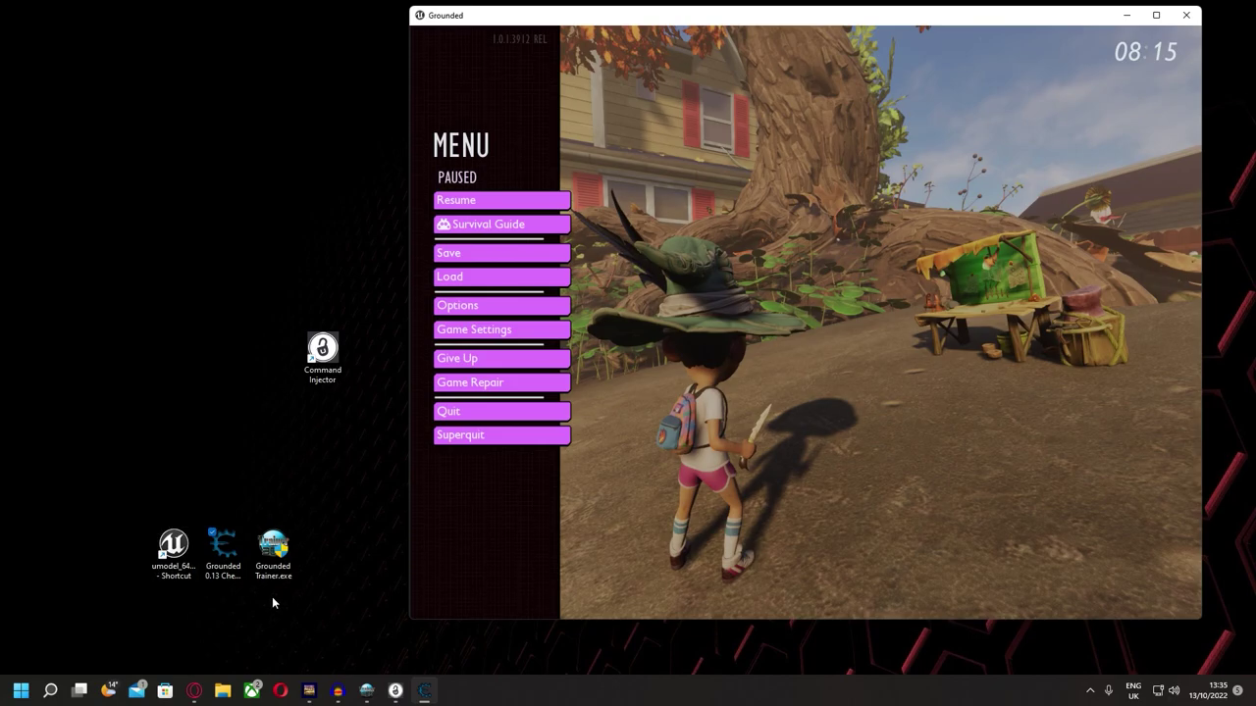
drag(173, 545, 174, 218)
double_click(173, 217)
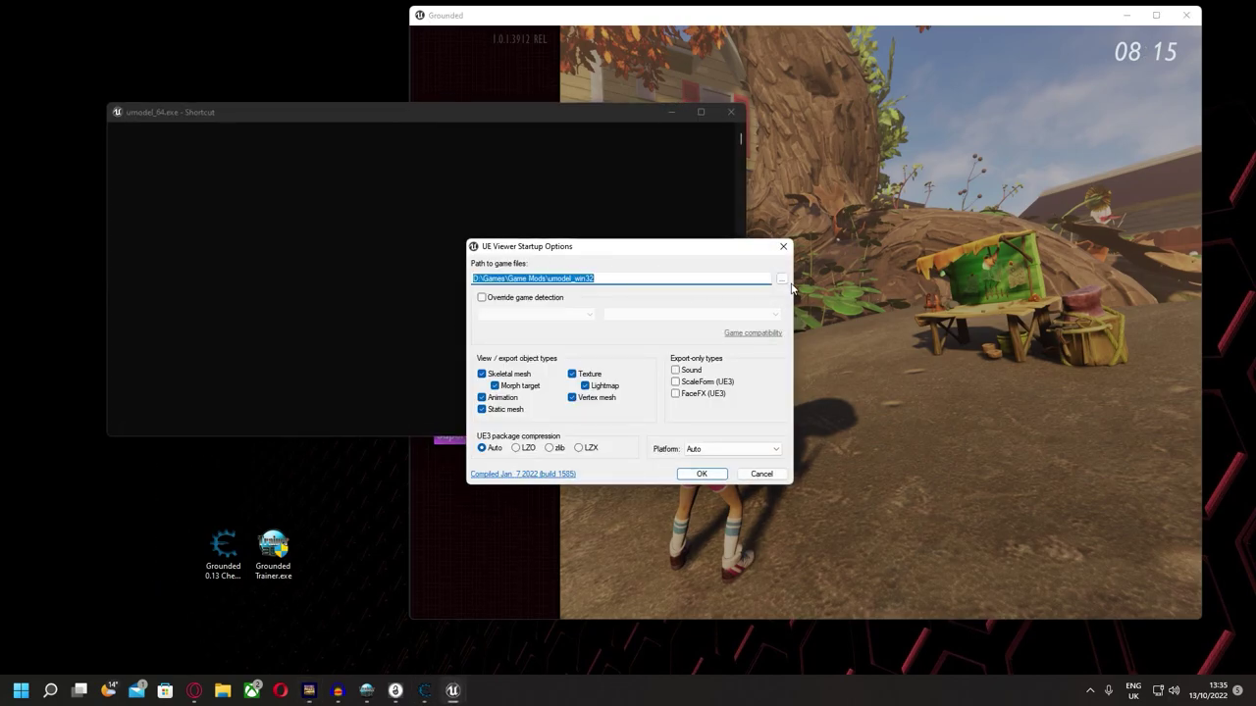
Step: Set the UE Viewer game path to C:\Program Files\WindowsApps\Microsoft.Maine_2.0.123.0_x64__8wekyb3d8bbwe and load the game files with the default options
click(781, 280)
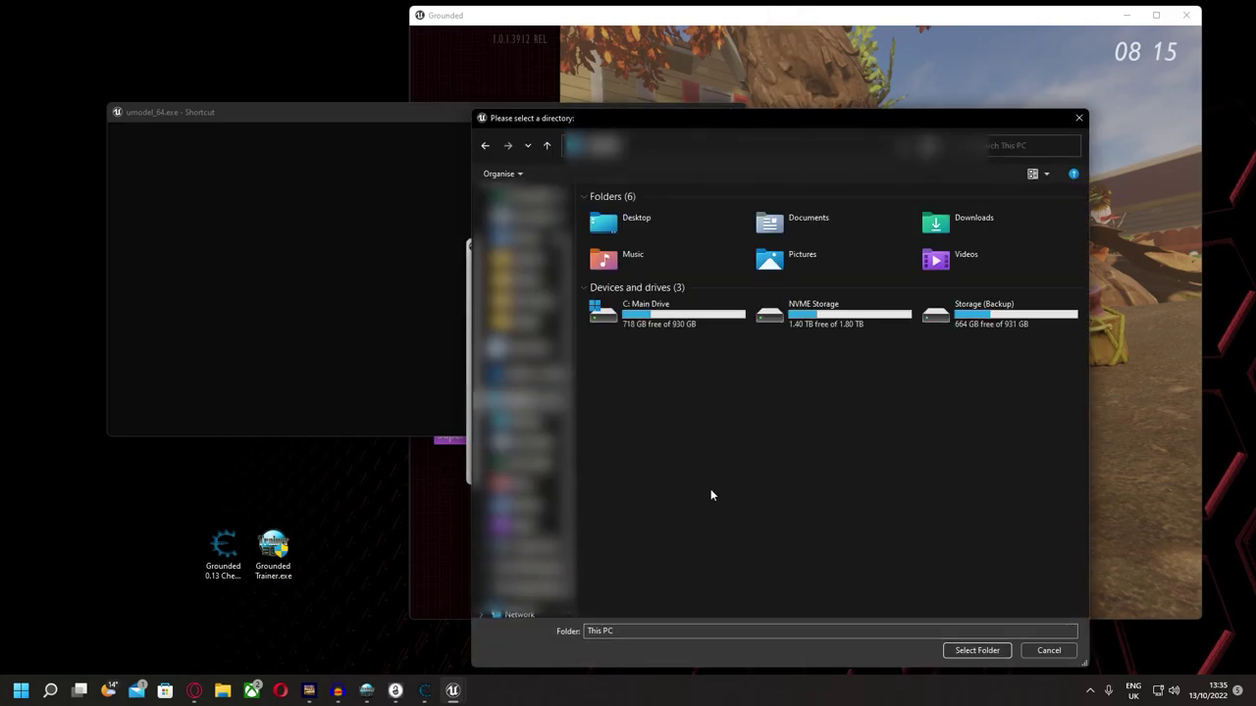
double_click(638, 319)
click(643, 396)
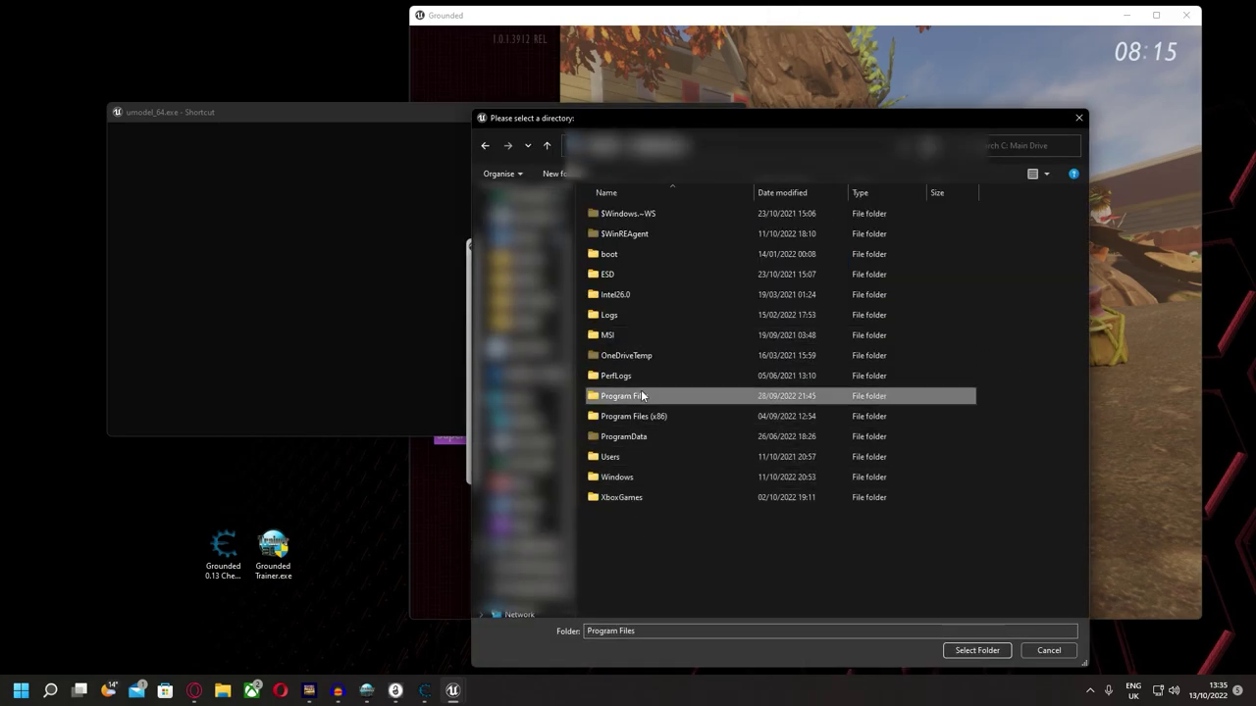
double_click(643, 397)
scroll(655, 493, down, 10)
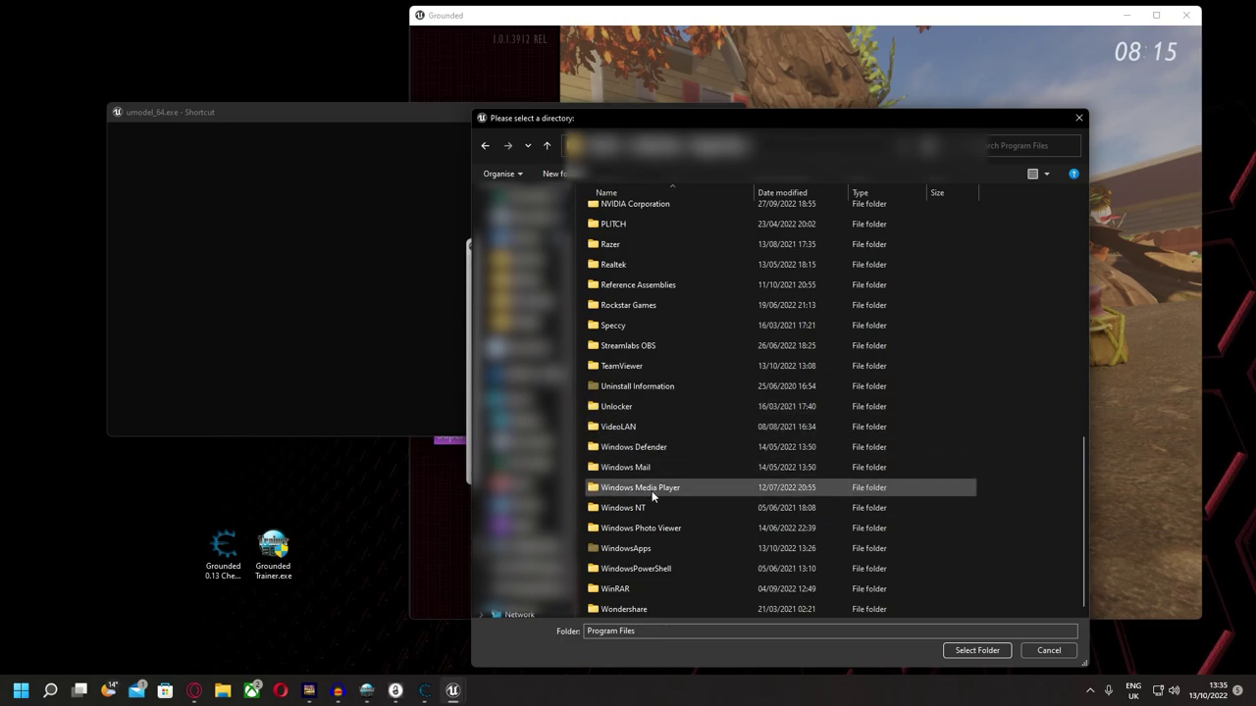
double_click(655, 550)
scroll(687, 418, down, 10)
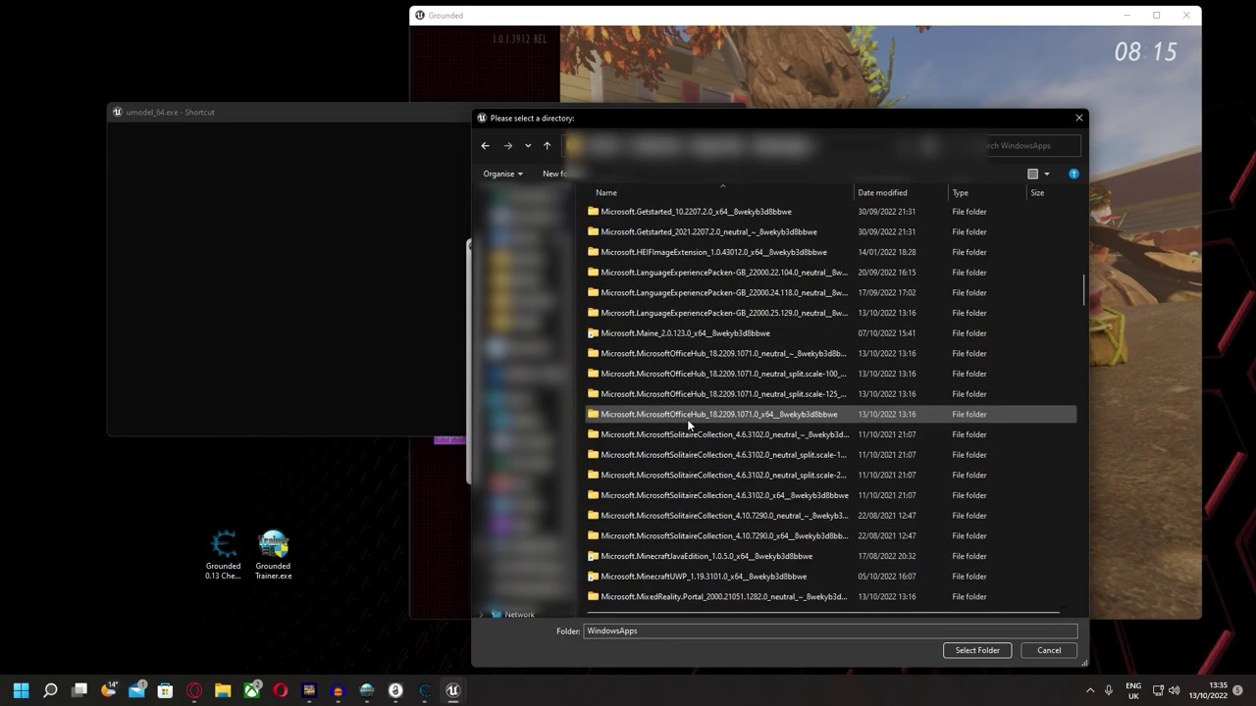
click(645, 334)
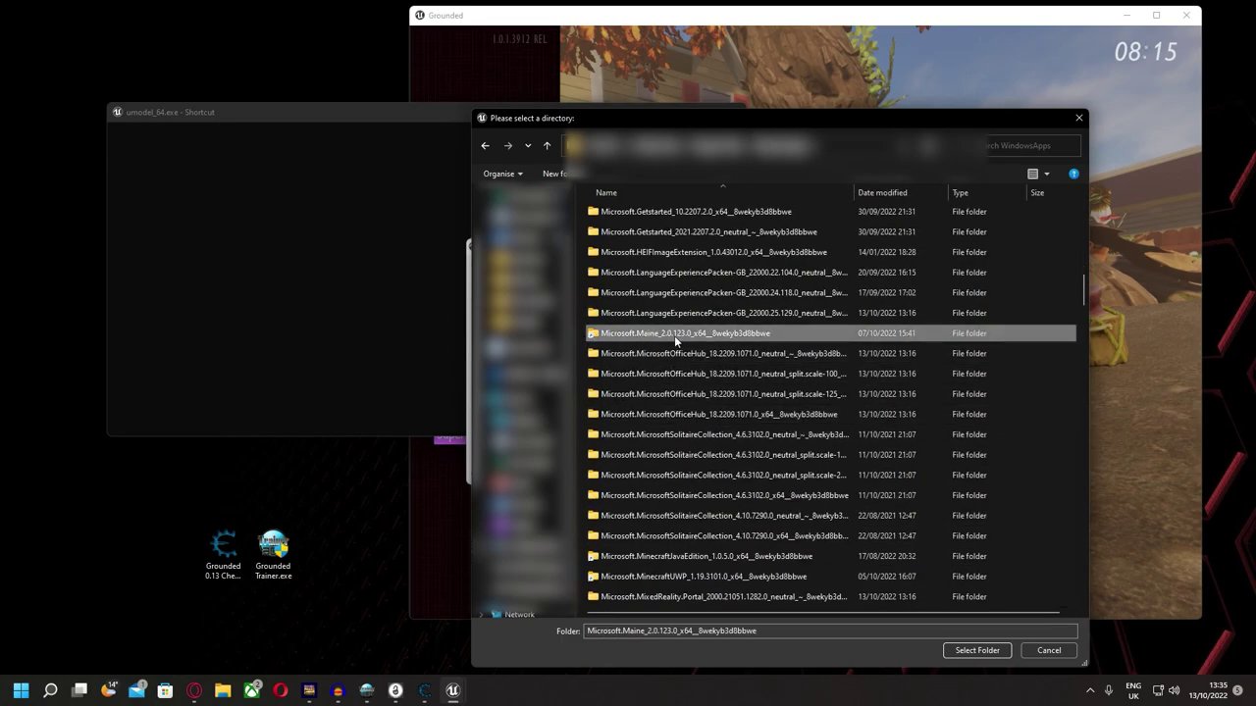
click(977, 651)
click(703, 472)
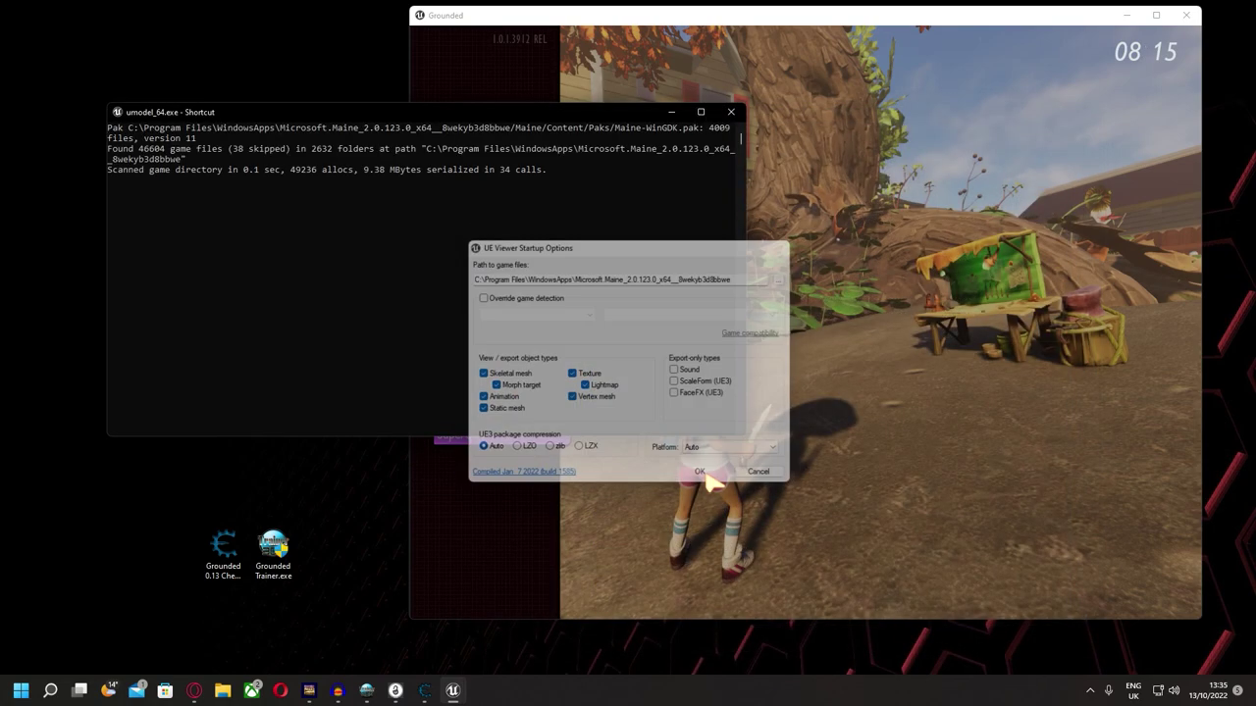
Step: Minimise the umodel console window, move the package chooser aside, show its packages in flat view and filter them by "access"
click(677, 113)
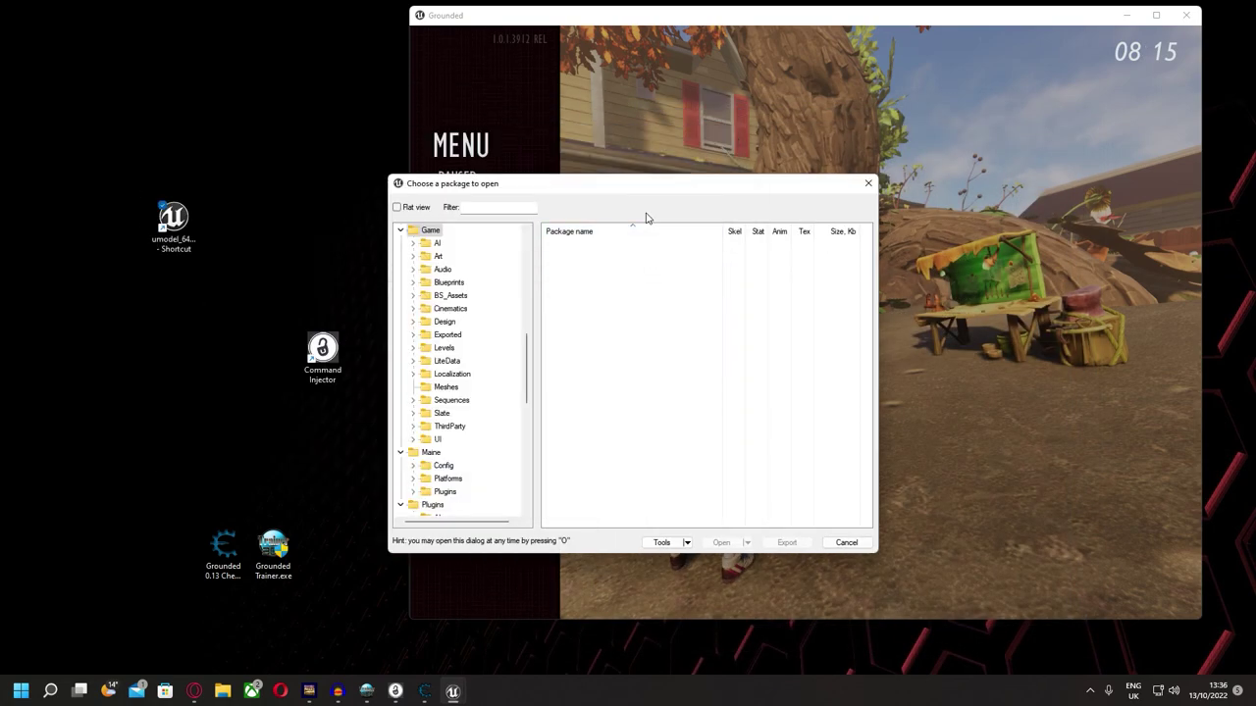
drag(642, 193, 318, 106)
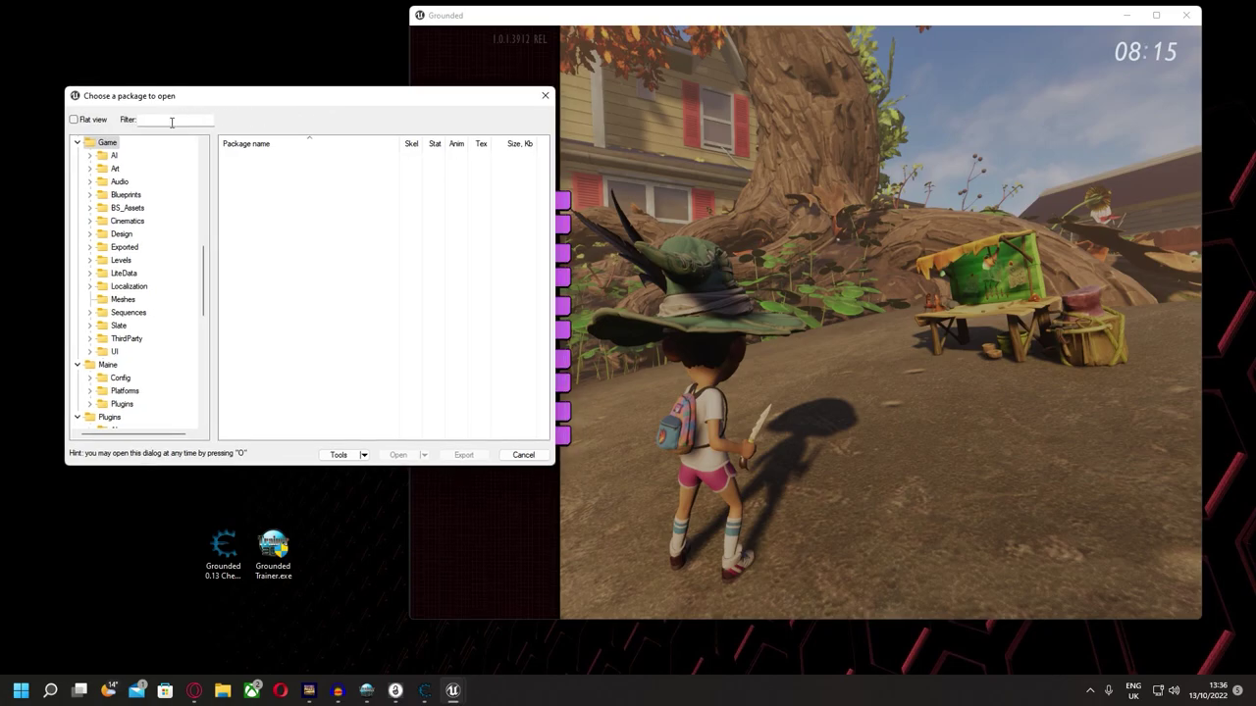
click(89, 119)
click(147, 120)
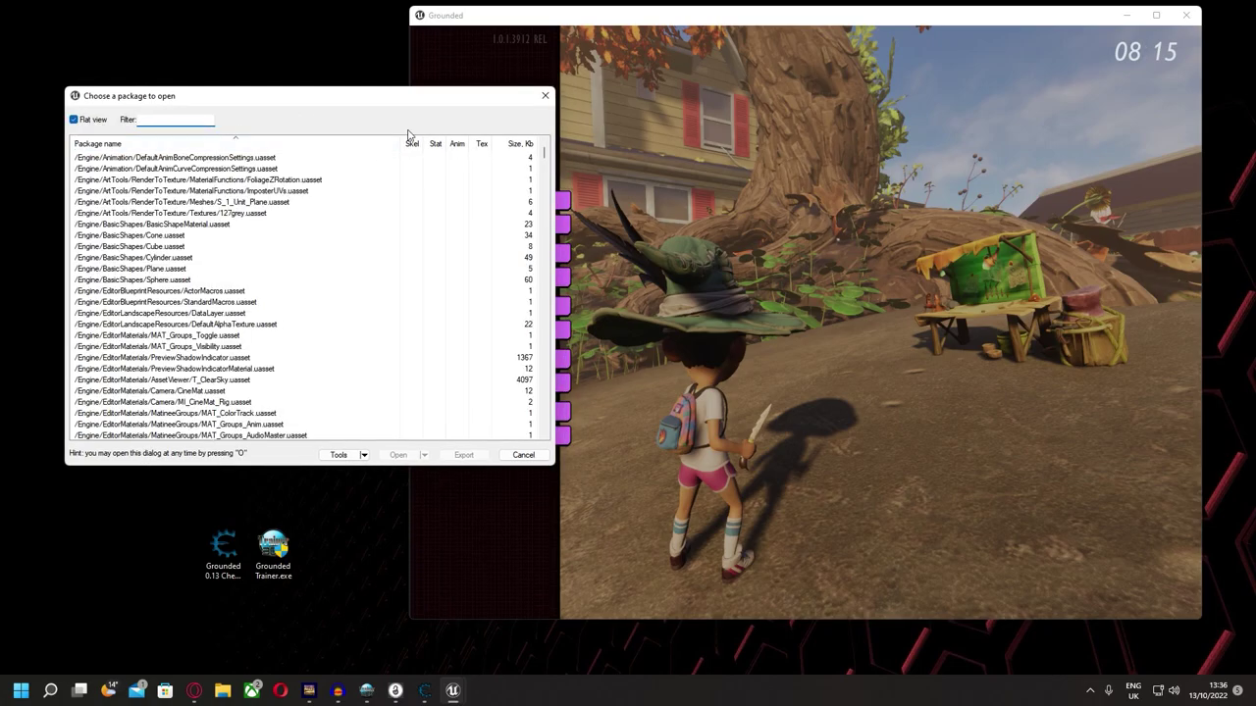
text(ac)
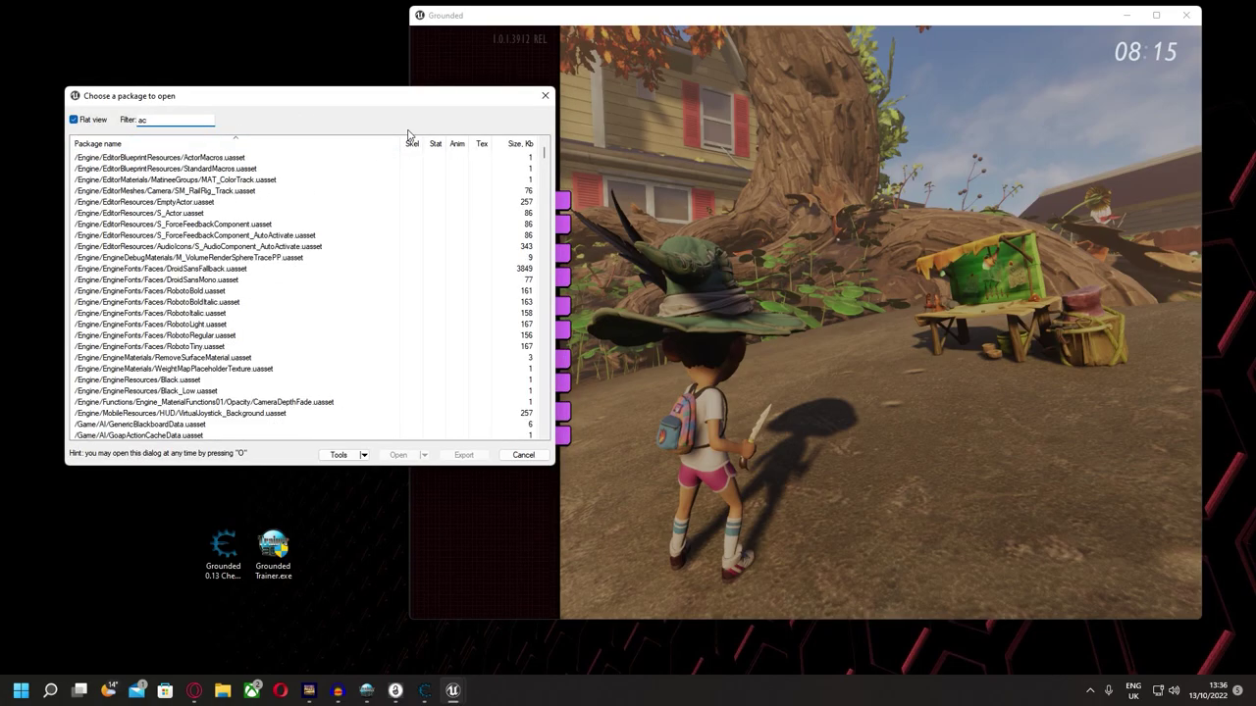
text(cess)
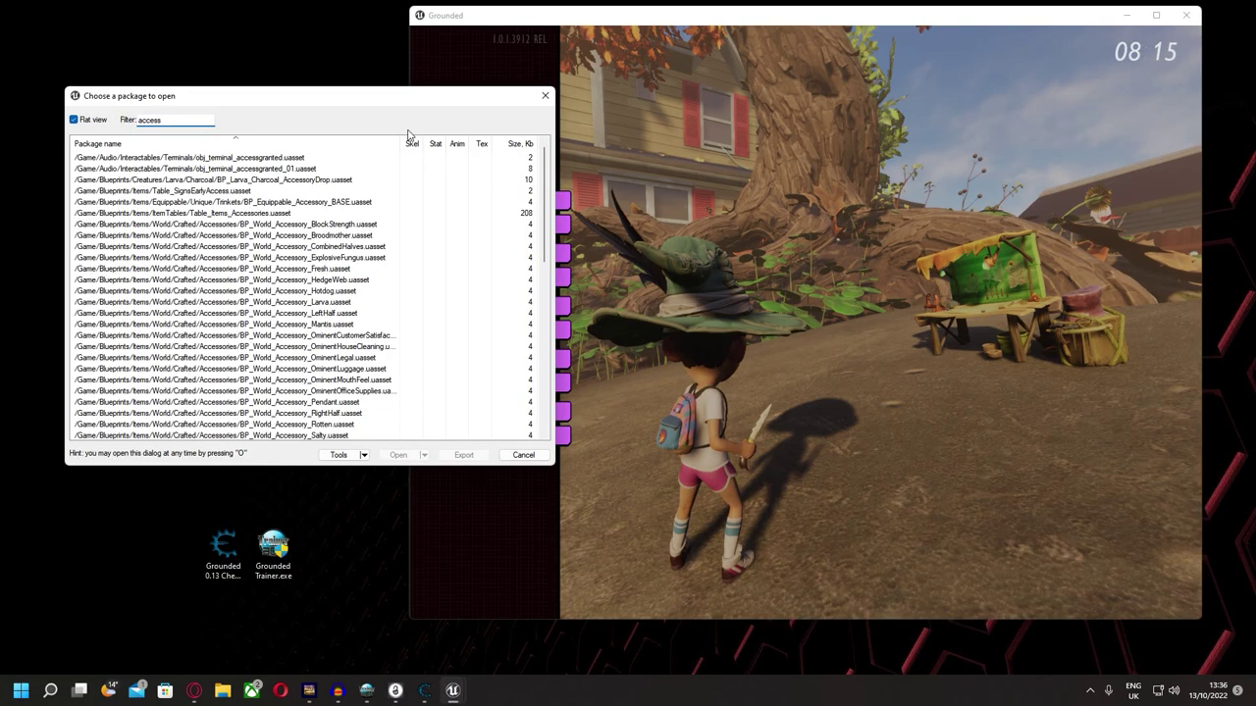
Step: Look through the filtered accessory packages, make the package window taller and place it beside the game, partly behind it
scroll(243, 400, down, 3)
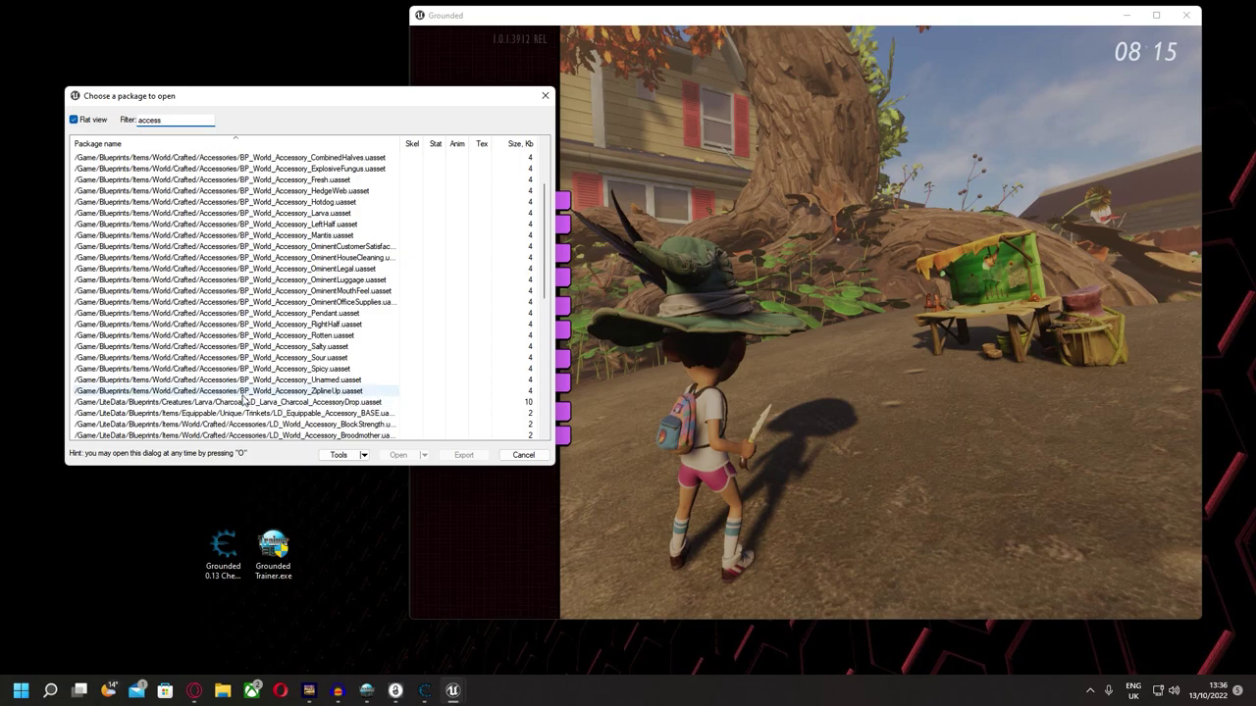
scroll(292, 398, up, 2)
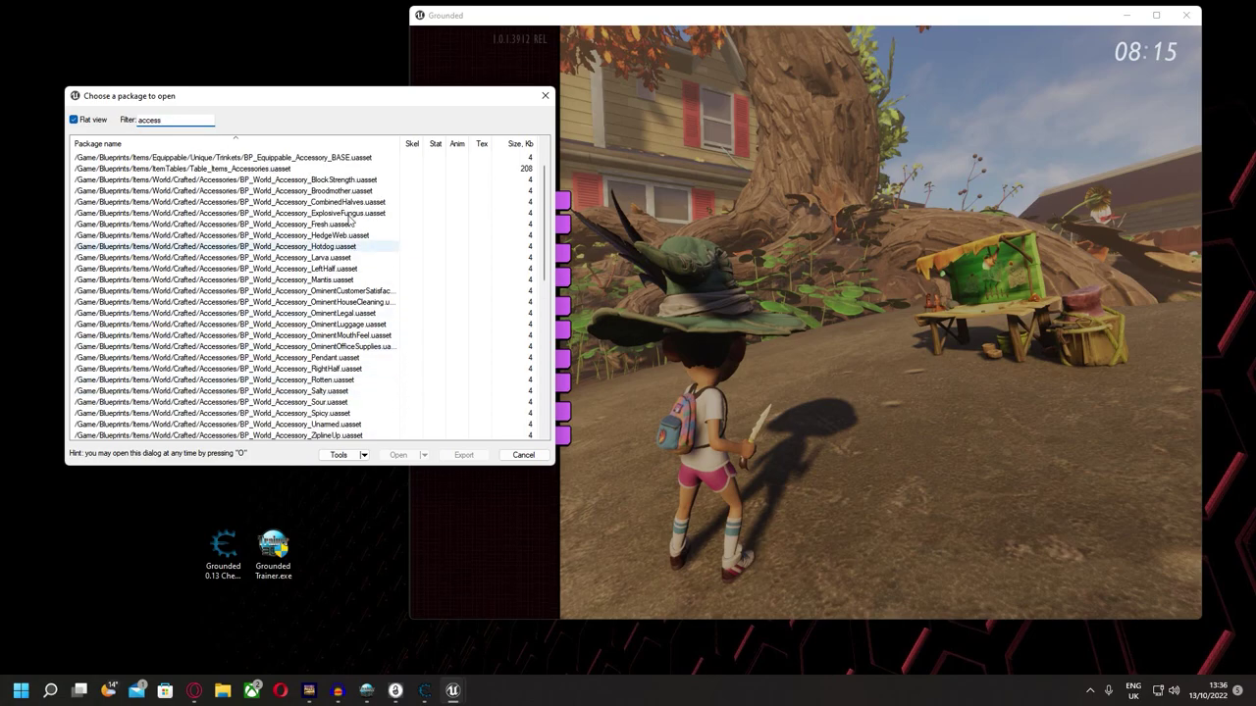
drag(257, 465, 259, 573)
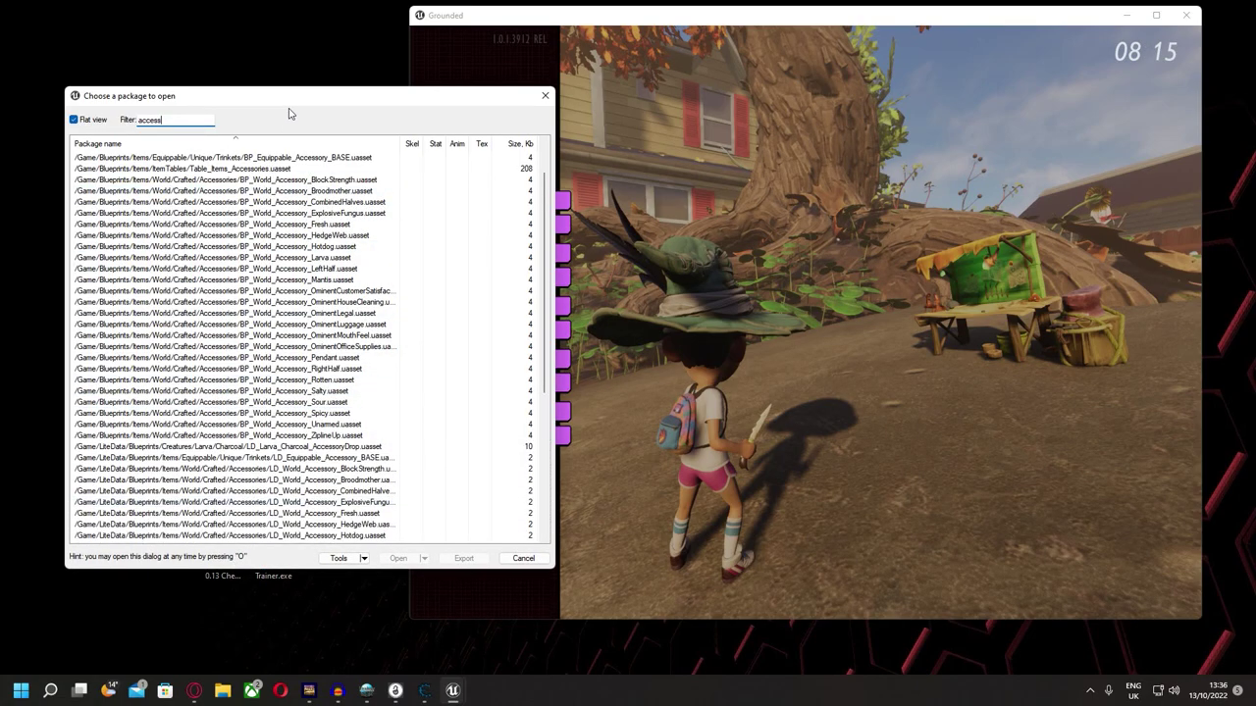
drag(300, 97, 224, 31)
Step: Resume the paused Grounded game, check the backpack inventory and return to play
click(491, 157)
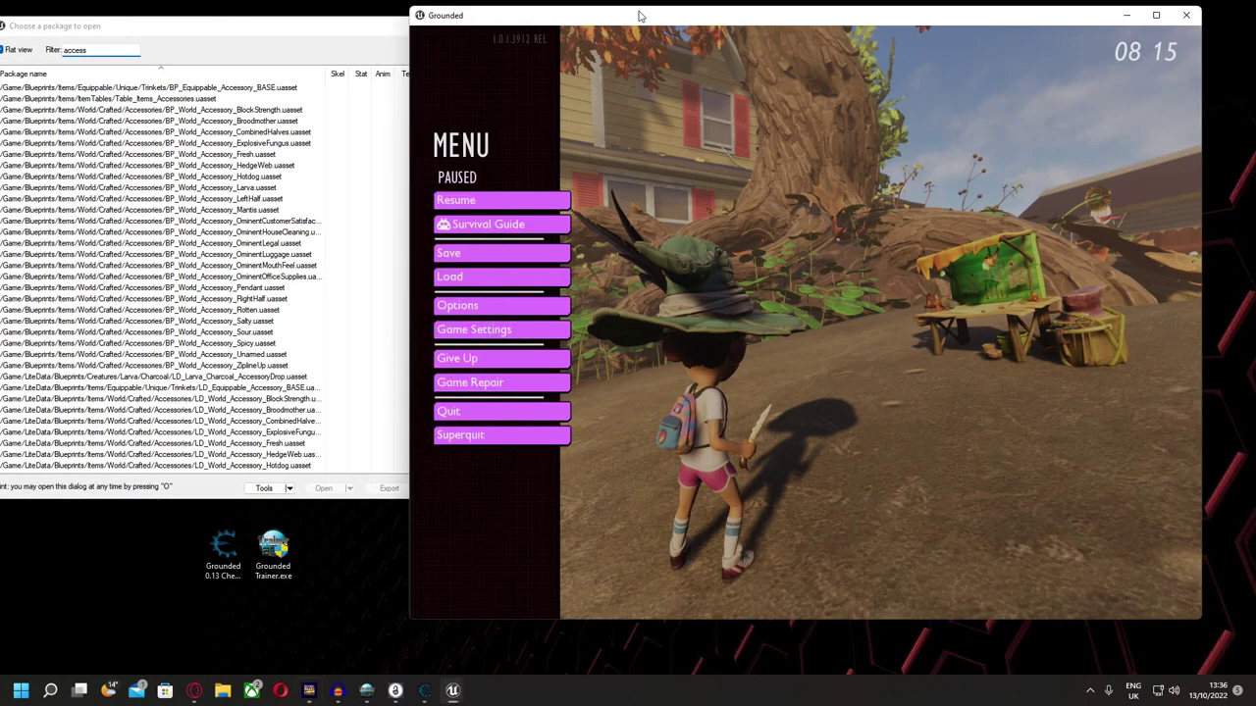
click(495, 201)
key(c)
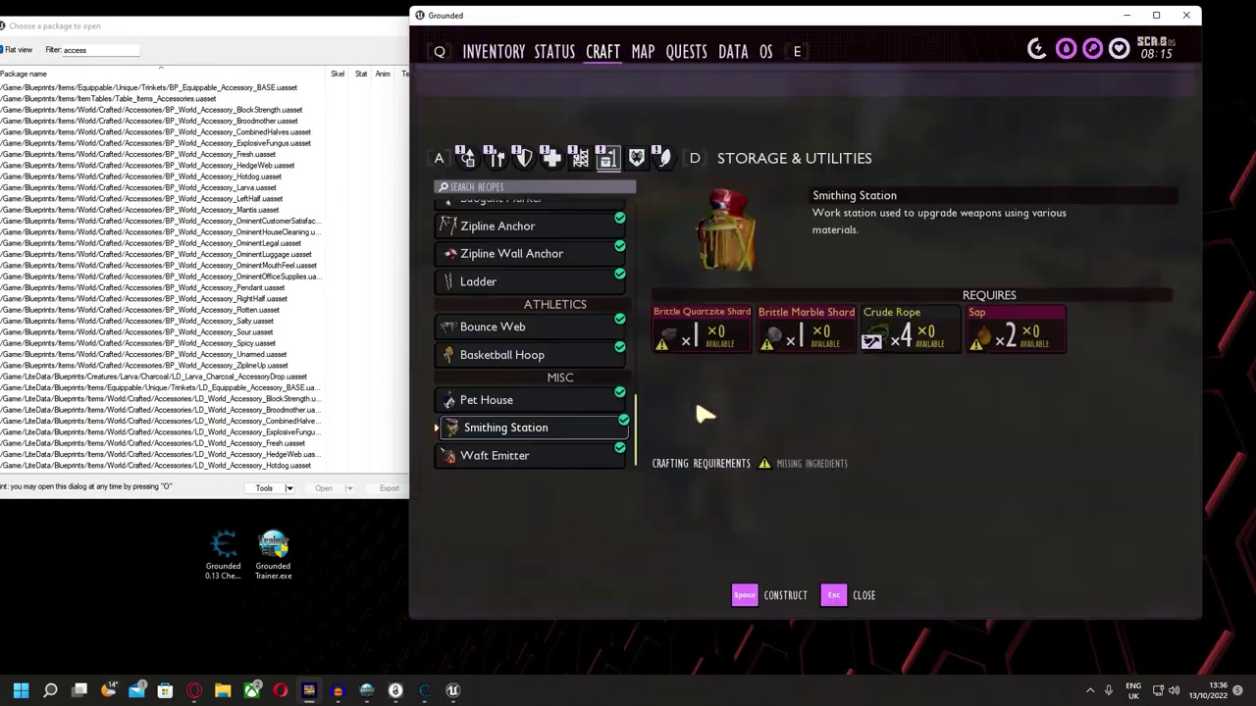
click(504, 56)
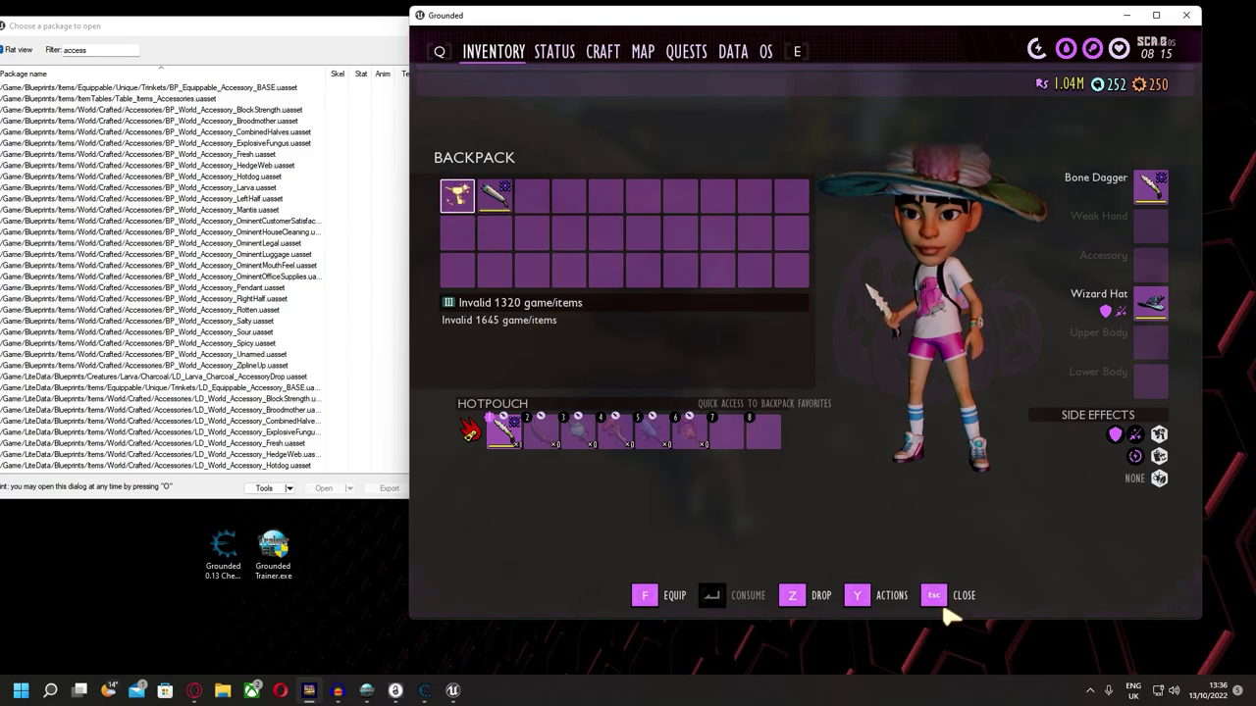
click(947, 598)
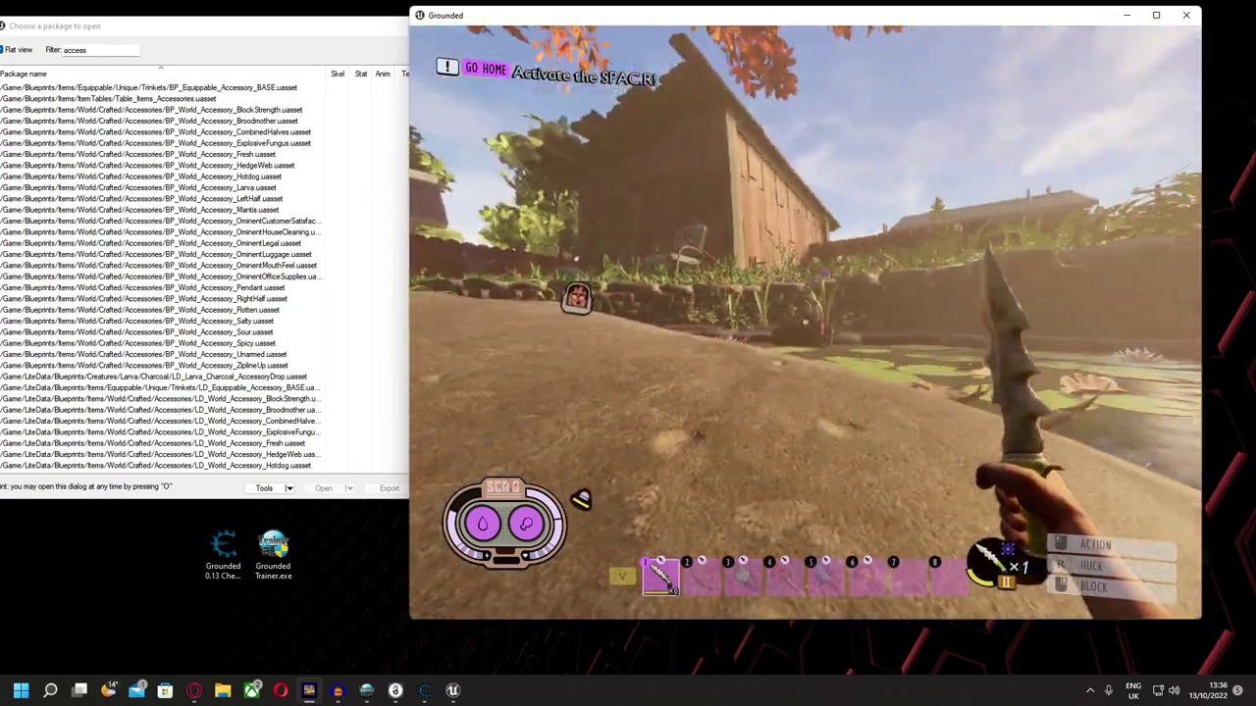
Step: Open the in-game command console in Grounded
key(Escape)
key(Escape)
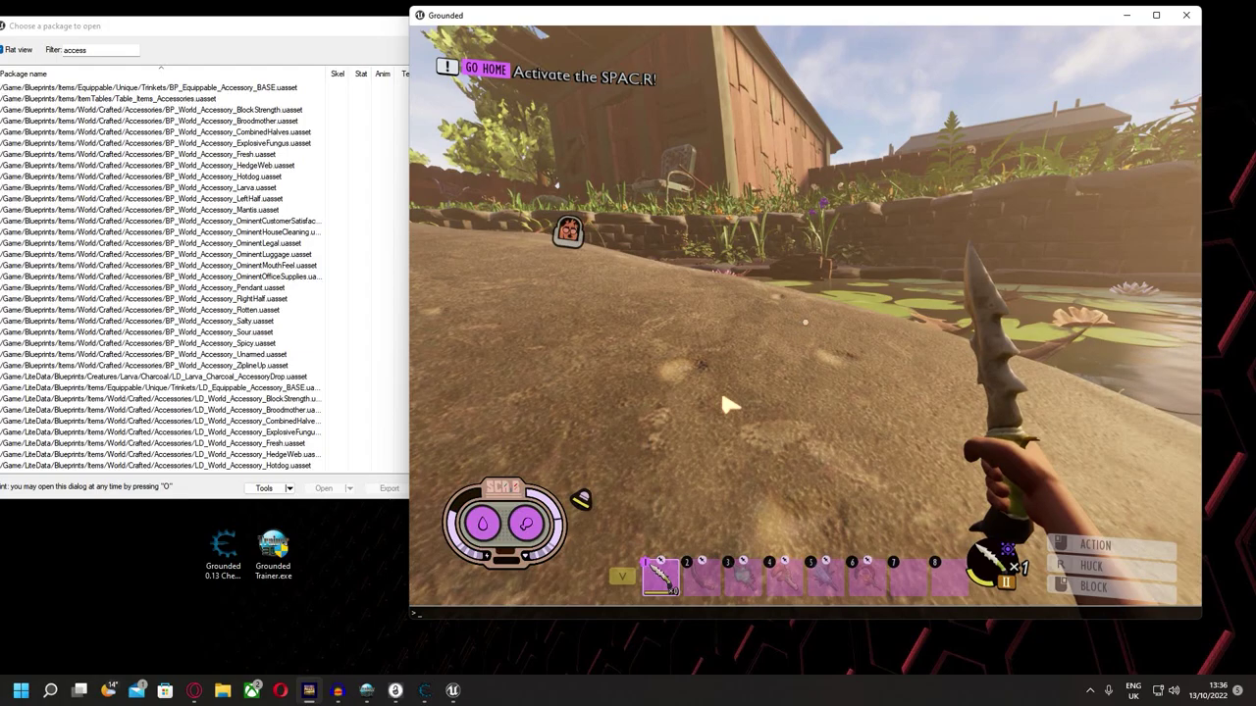
key(grave)
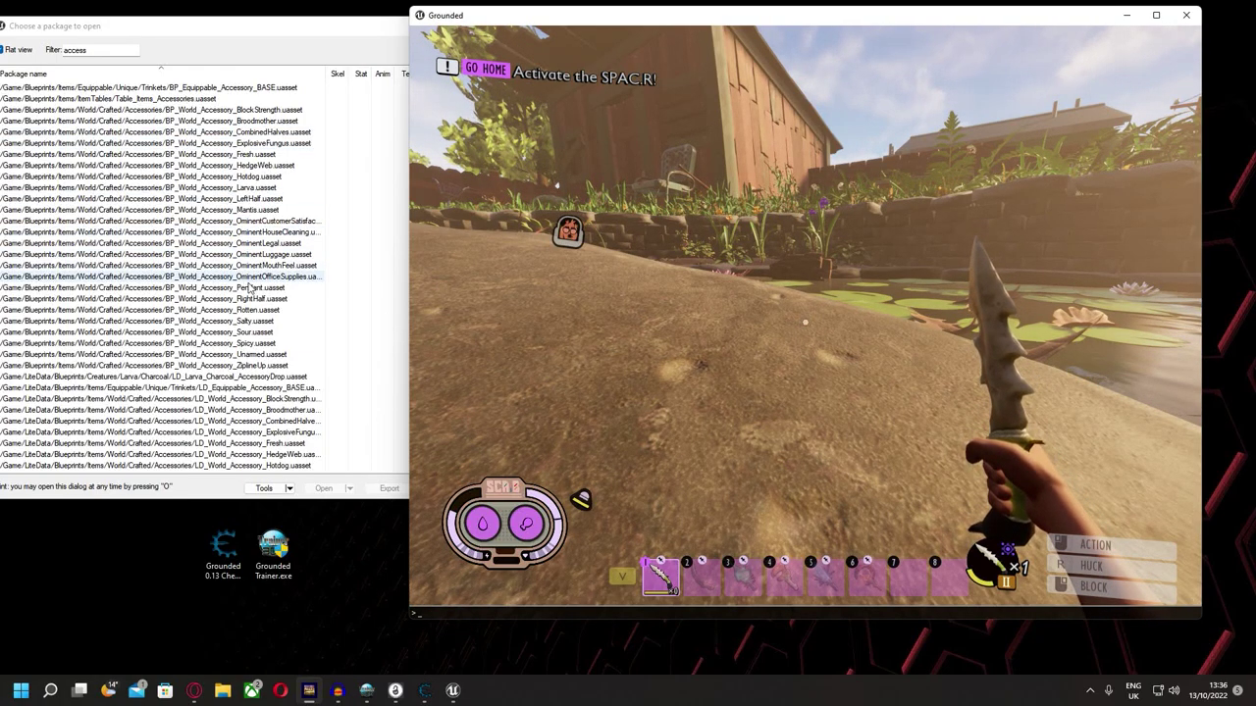
Step: Copy the package path of BP_World_Accessory_ZiplineUp.uasset from the filtered package list
click(279, 368)
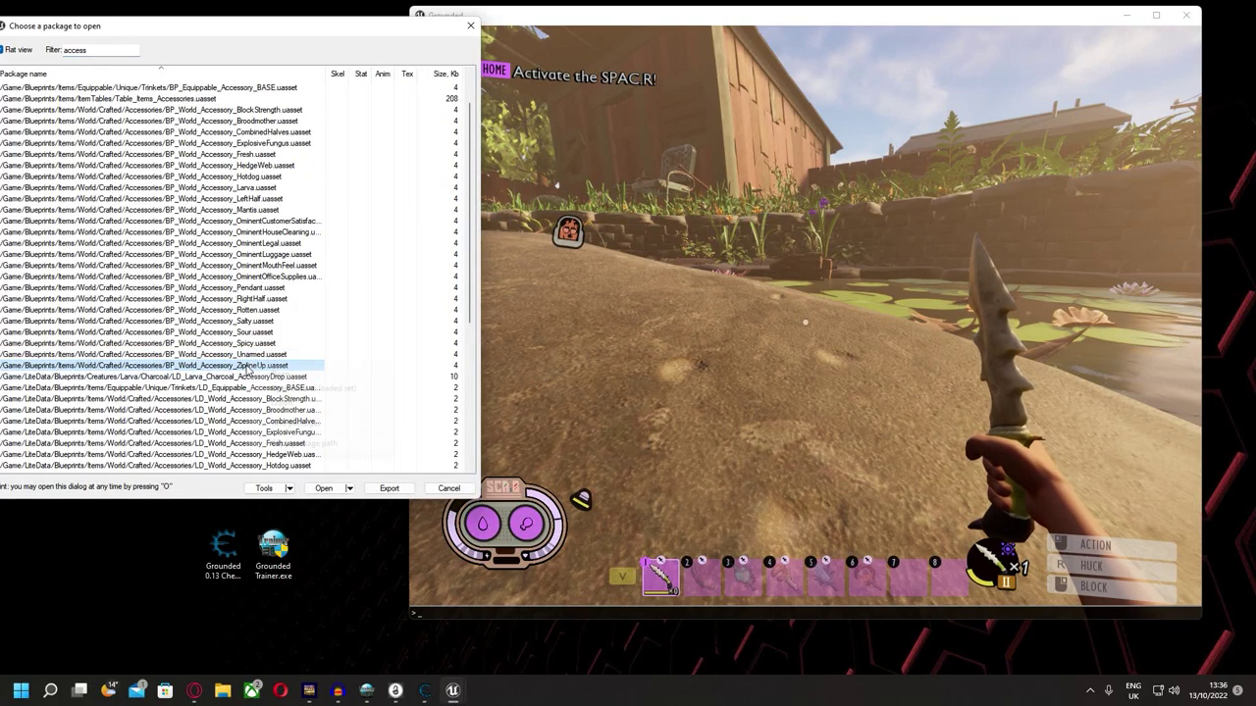
right_click(254, 368)
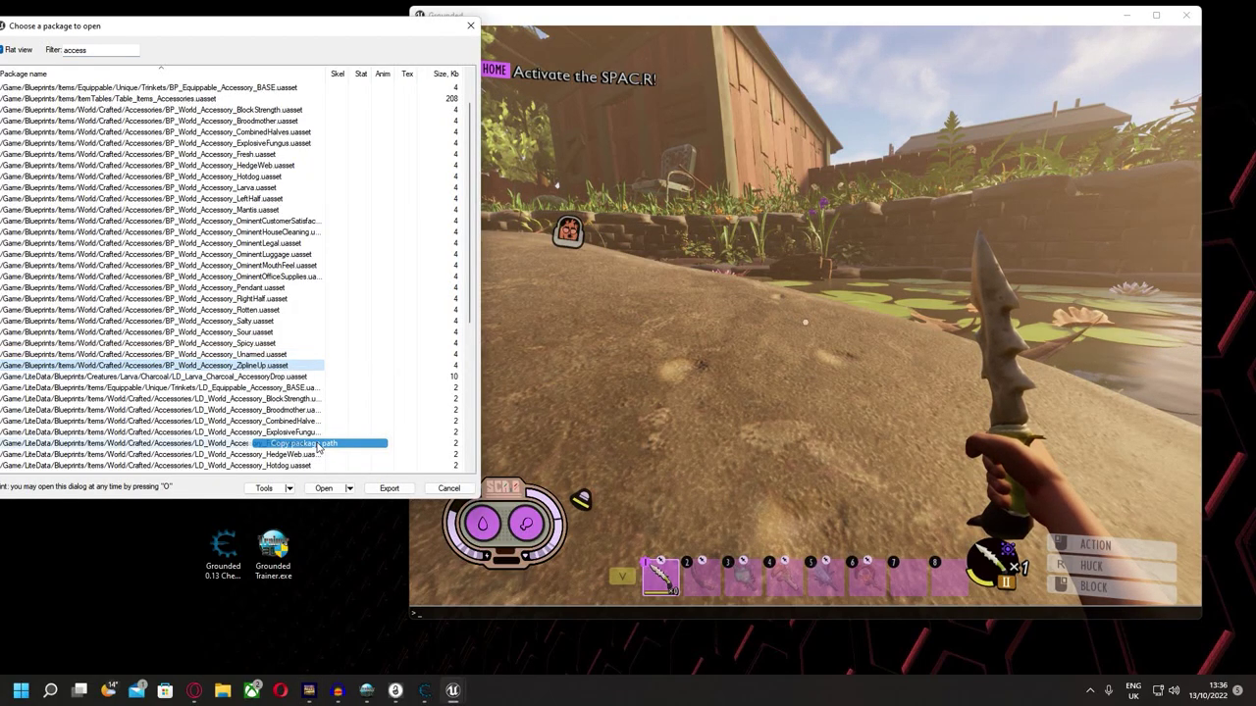
click(317, 443)
Step: Summon the BP_World_Accessory_ZiplineUp item in Grounded using the copied path in the console, and pick it up
click(691, 537)
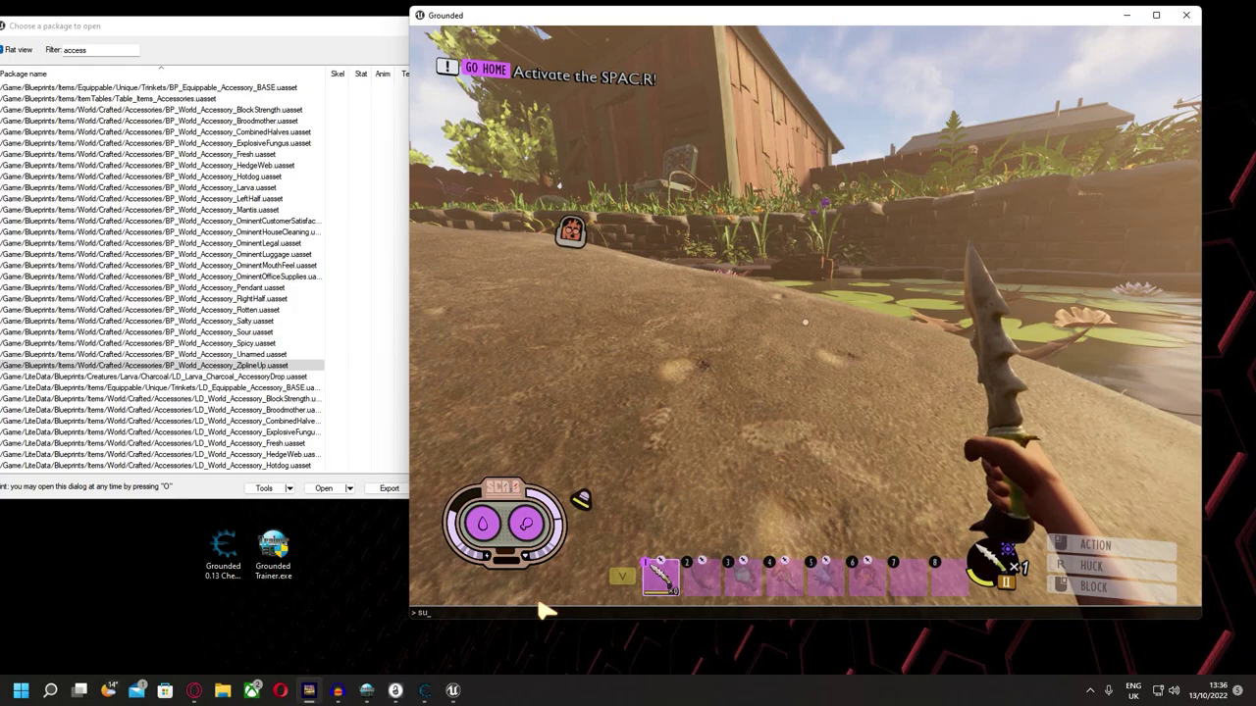
key(ctrl+v)
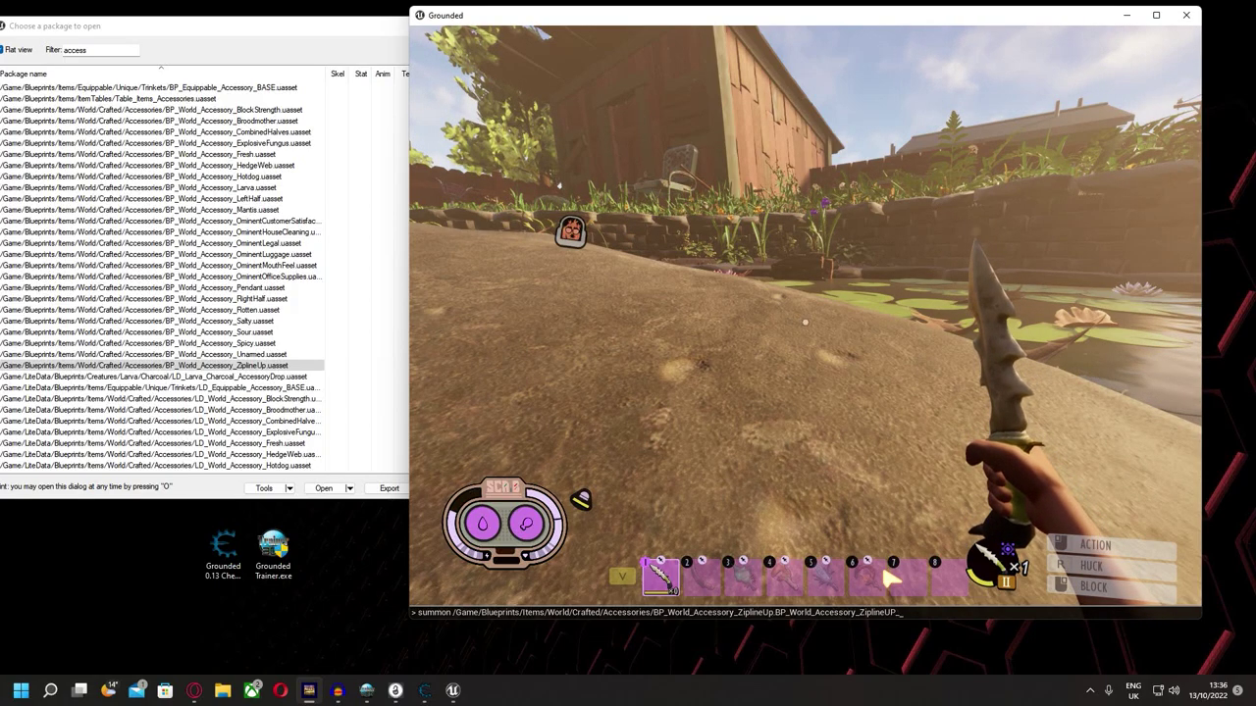
key(Return)
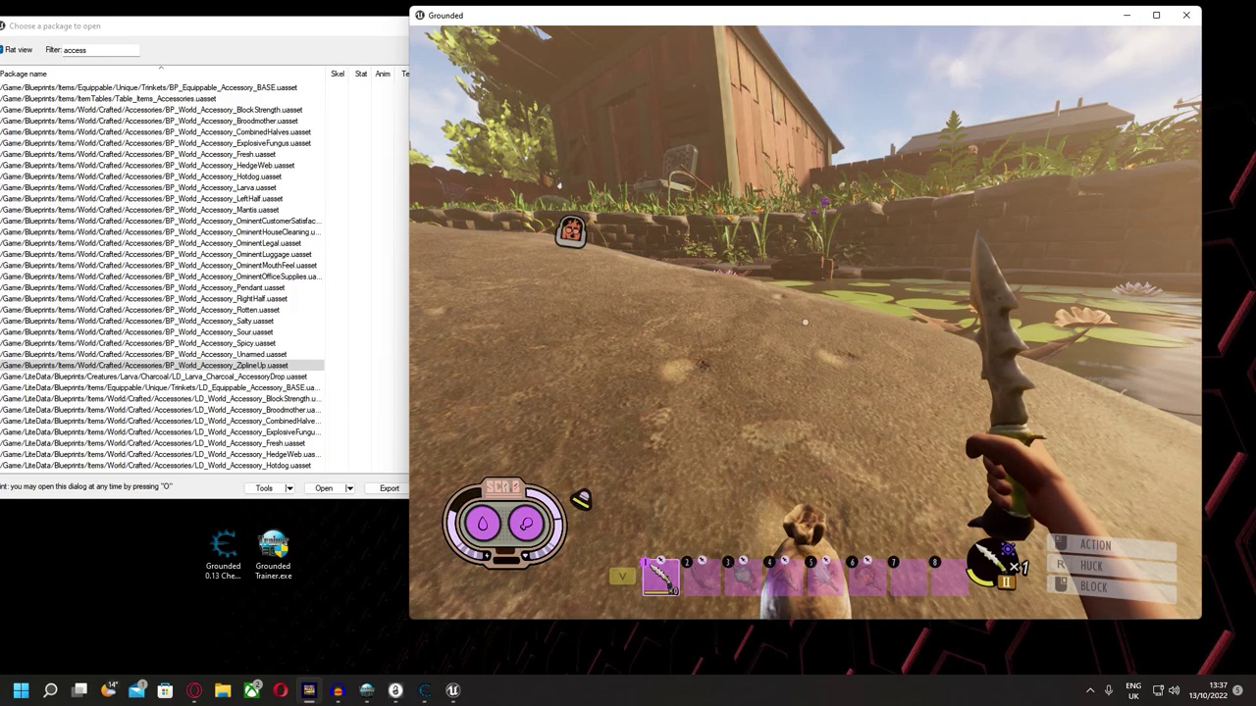
key(e)
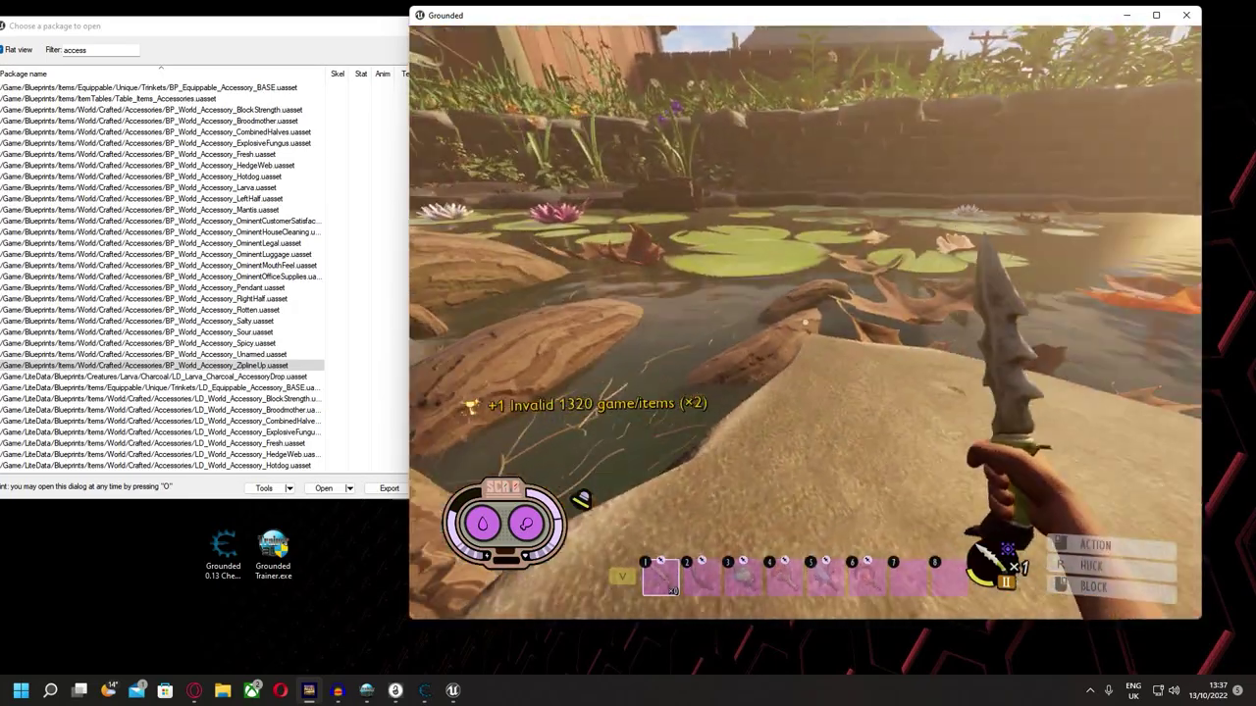
Step: Pause the game, clear the package filter and switch the package chooser from flat view back to the folder tree
key(Escape)
click(60, 37)
key(BackSpace)
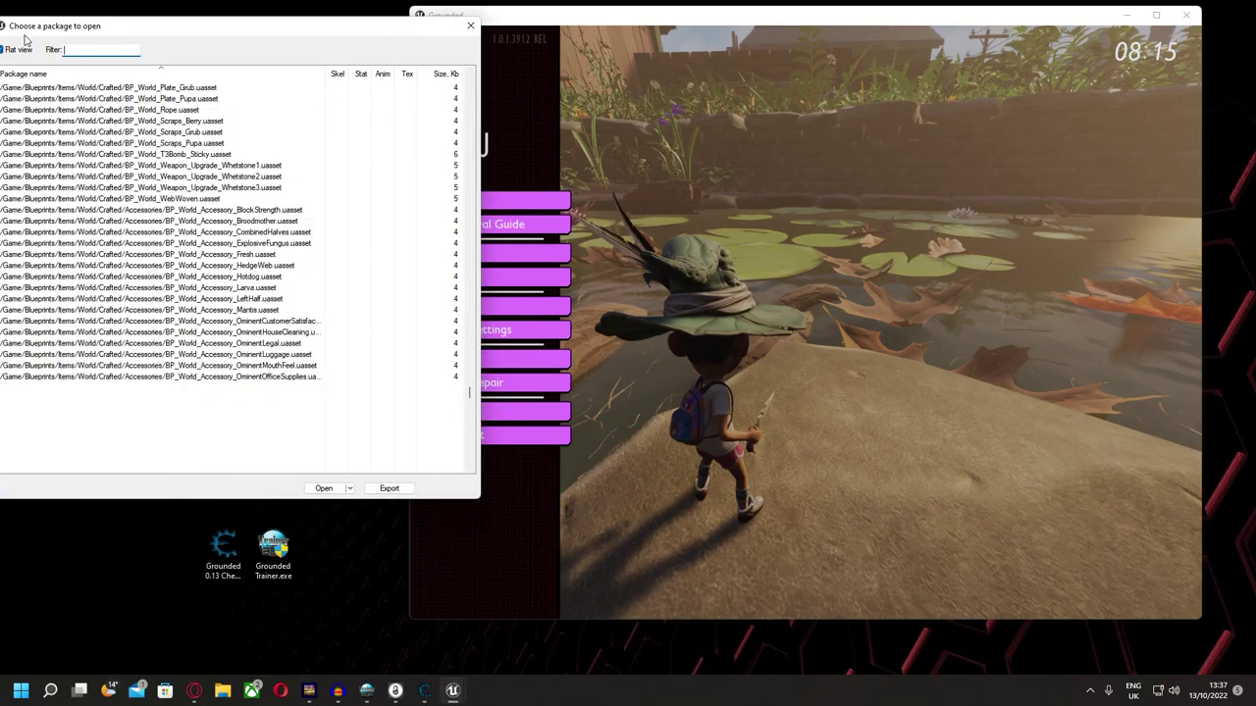
click(28, 50)
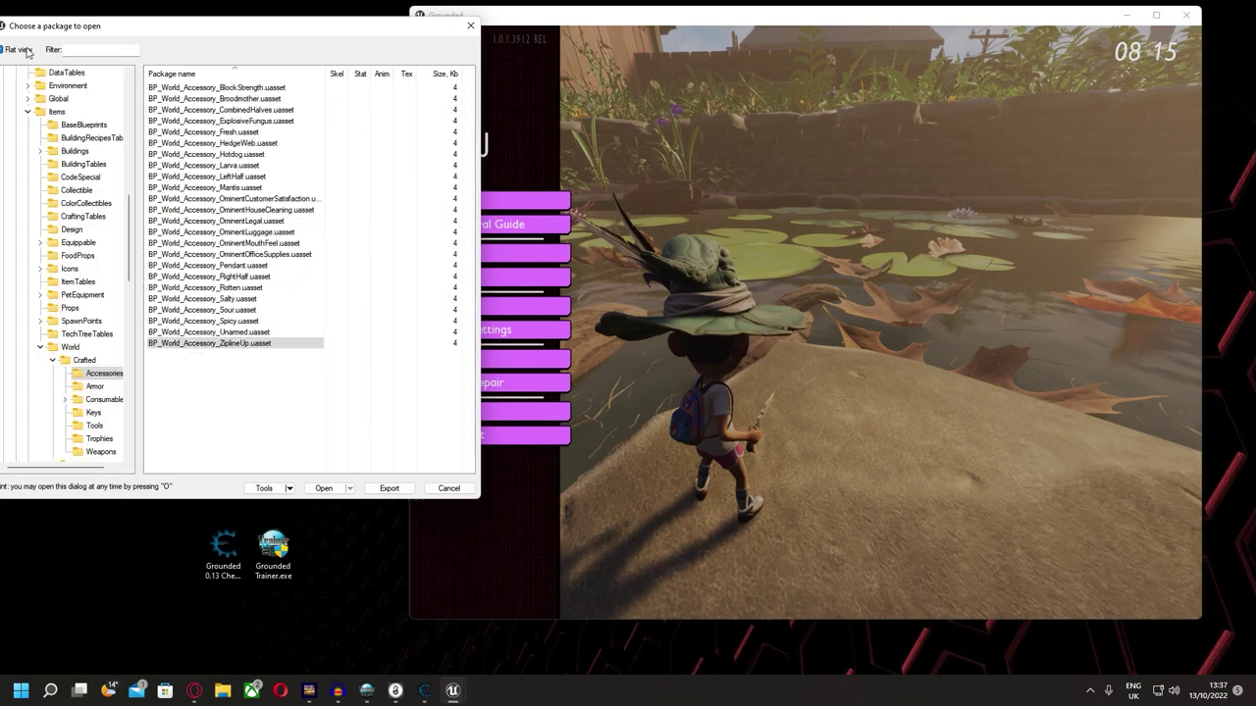
Step: Collapse the Engine folder and browse the package tree to Game/Blueprints/Creatures/Spider/BlackWidow
scroll(98, 127, up, 15)
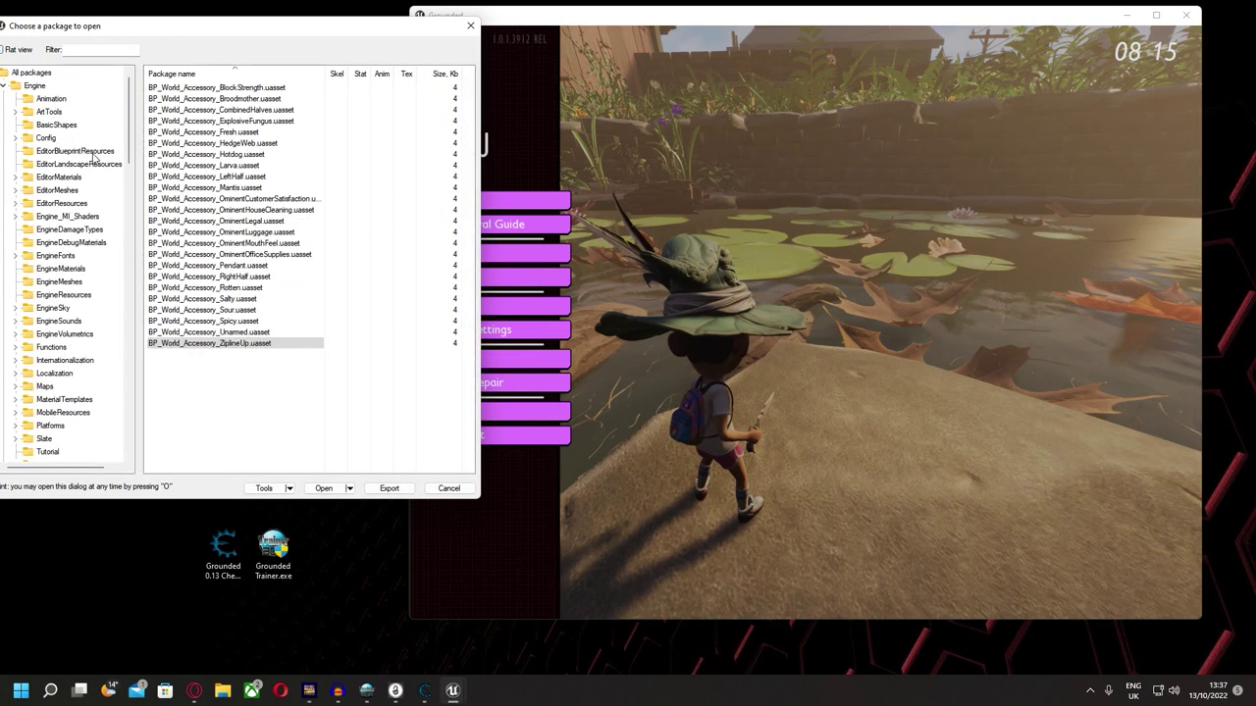
click(4, 85)
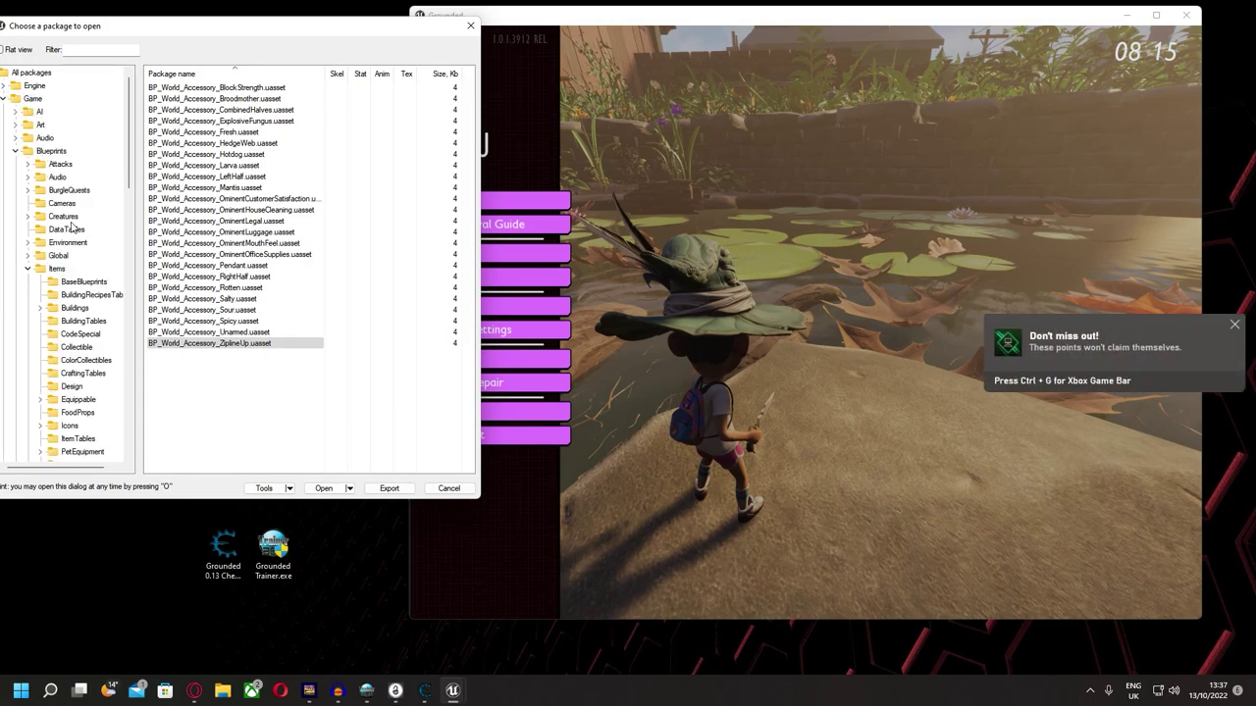
click(28, 216)
scroll(58, 274, down, 5)
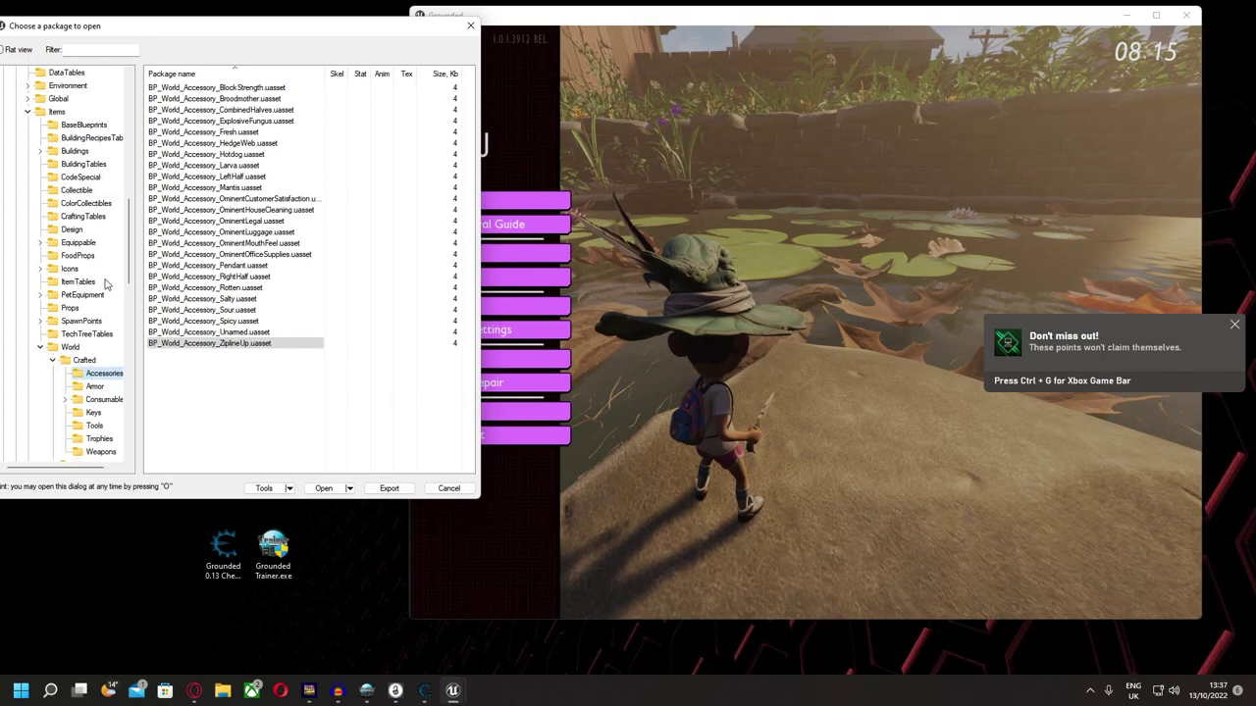
scroll(69, 338, up, 3)
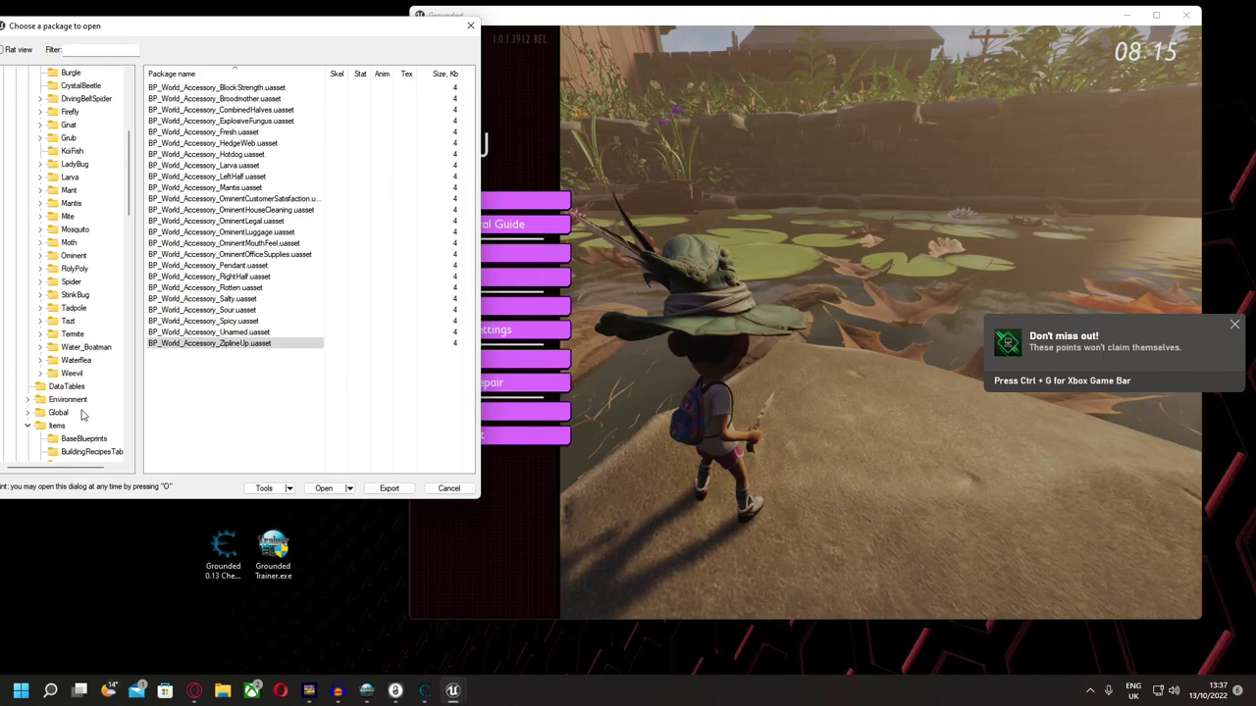
click(40, 282)
click(80, 322)
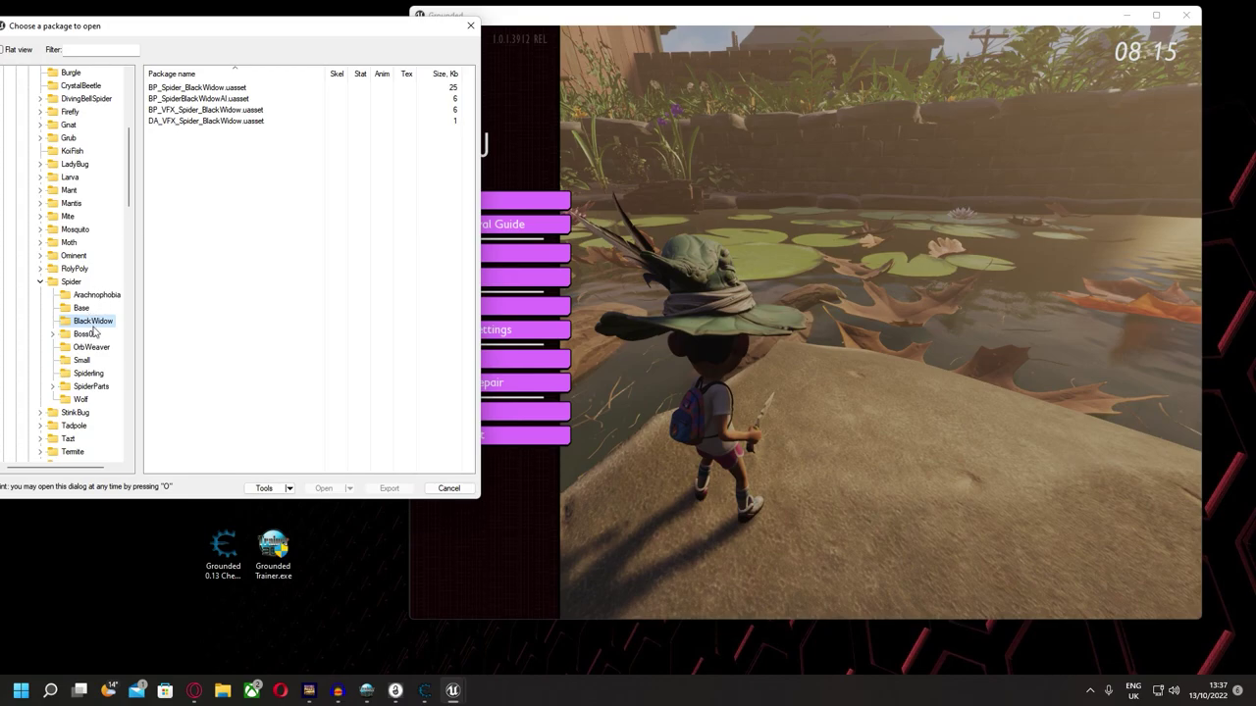
Step: Copy the package path of BP_Spider_BlackWidow.uasset
click(196, 87)
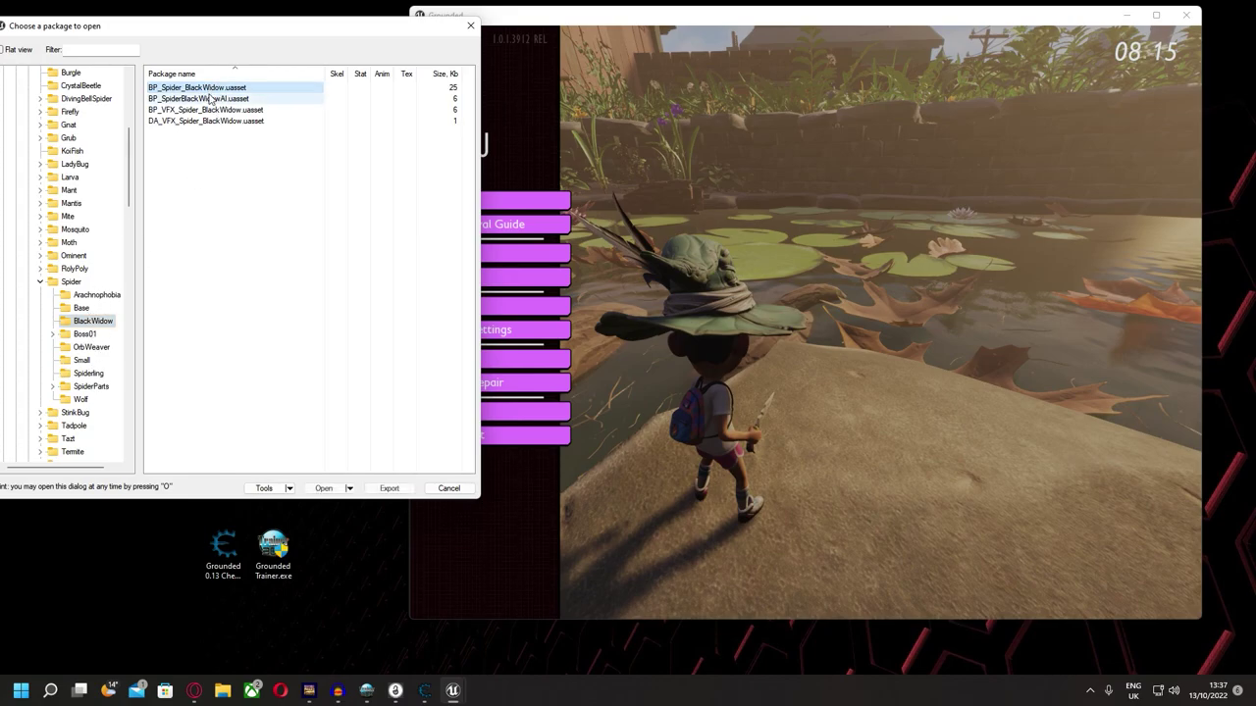
right_click(209, 88)
click(275, 163)
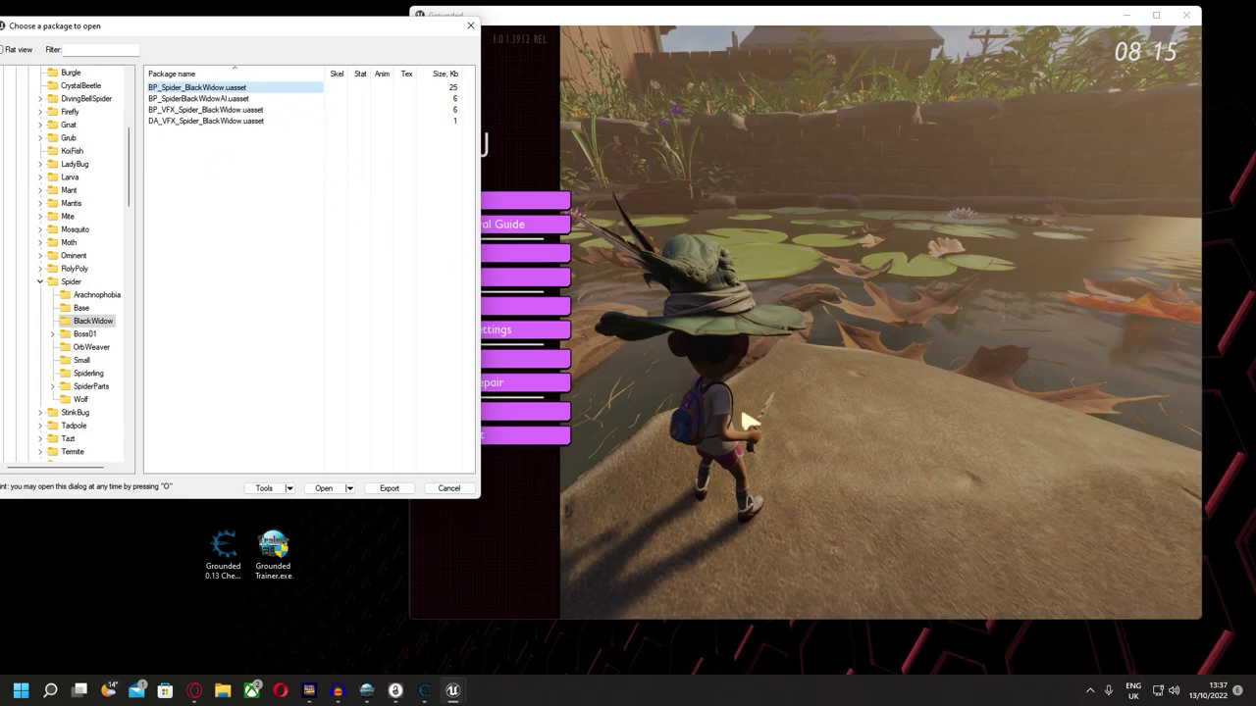
Step: Resume Grounded and run the console command "summon /Game/Blueprints/Creatures/Spider/BlackWidow/BP_Spider_BlackWidow.BP_Spider_BlackWidow_C"
click(743, 421)
click(513, 207)
key(grave)
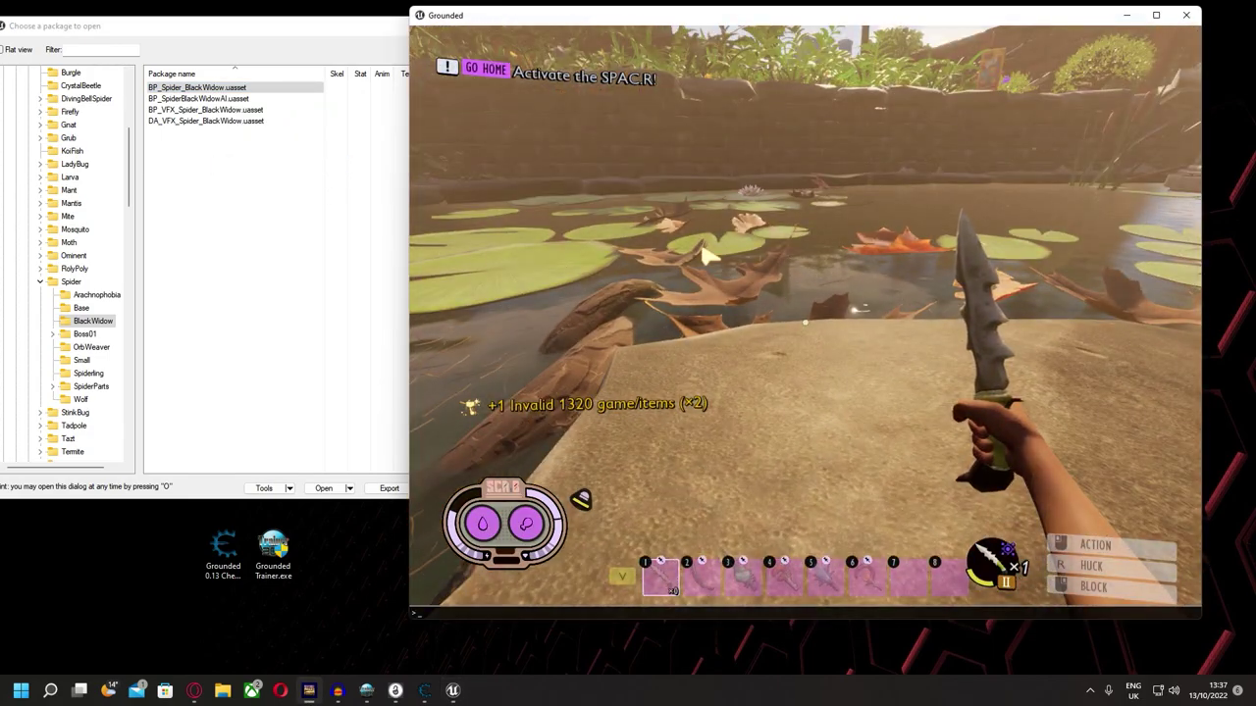
text(summon)
key(ctrl+v)
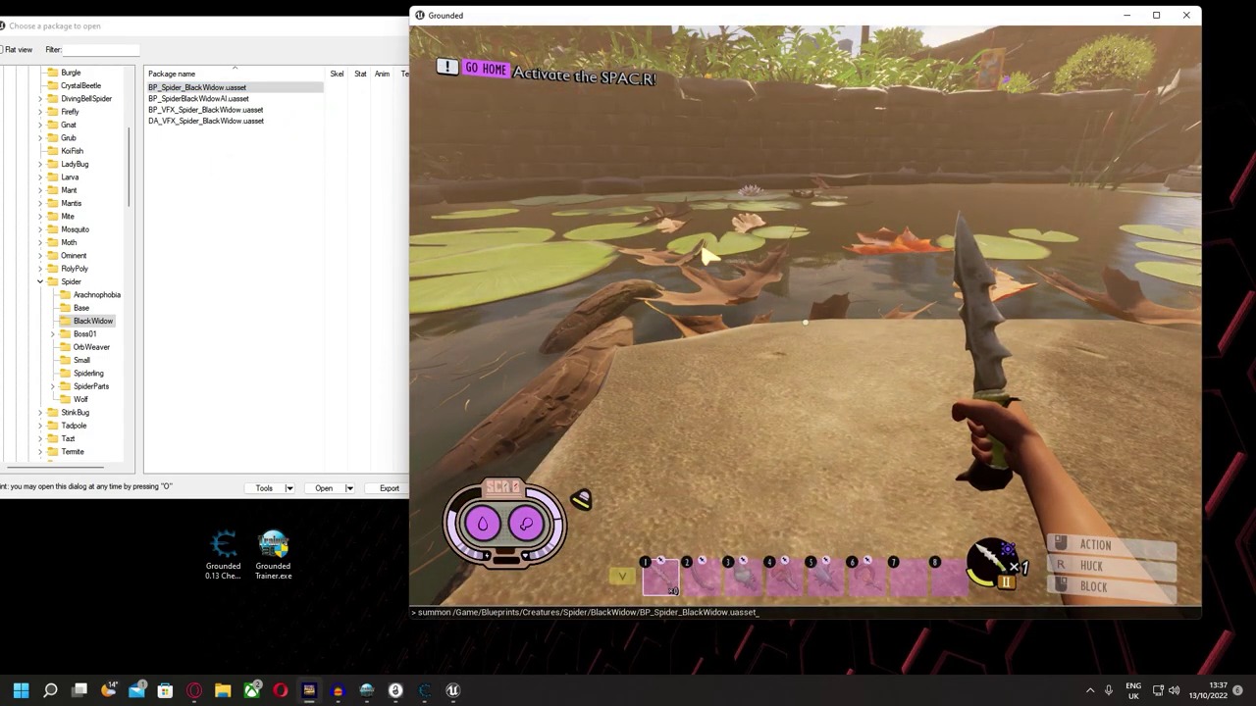
key(BackSpace)
key(BackSpace)
key(BackSpace)
key(BackSpace)
key(BackSpace)
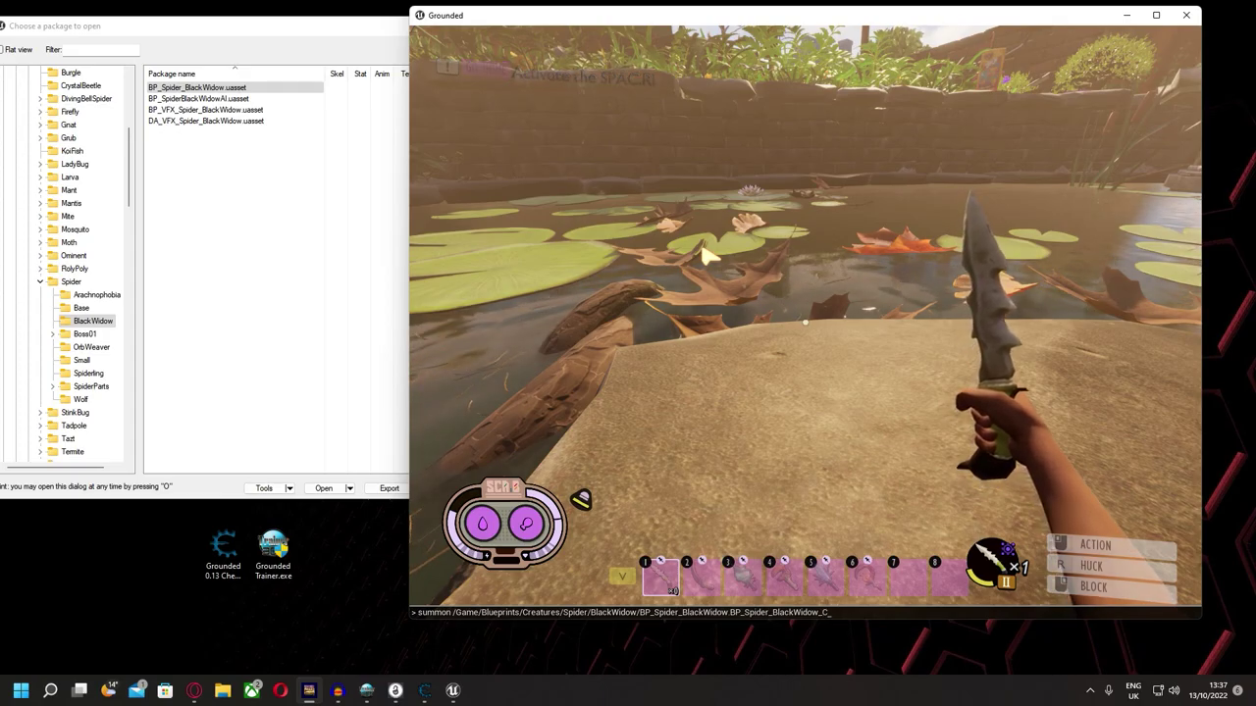
key(Return)
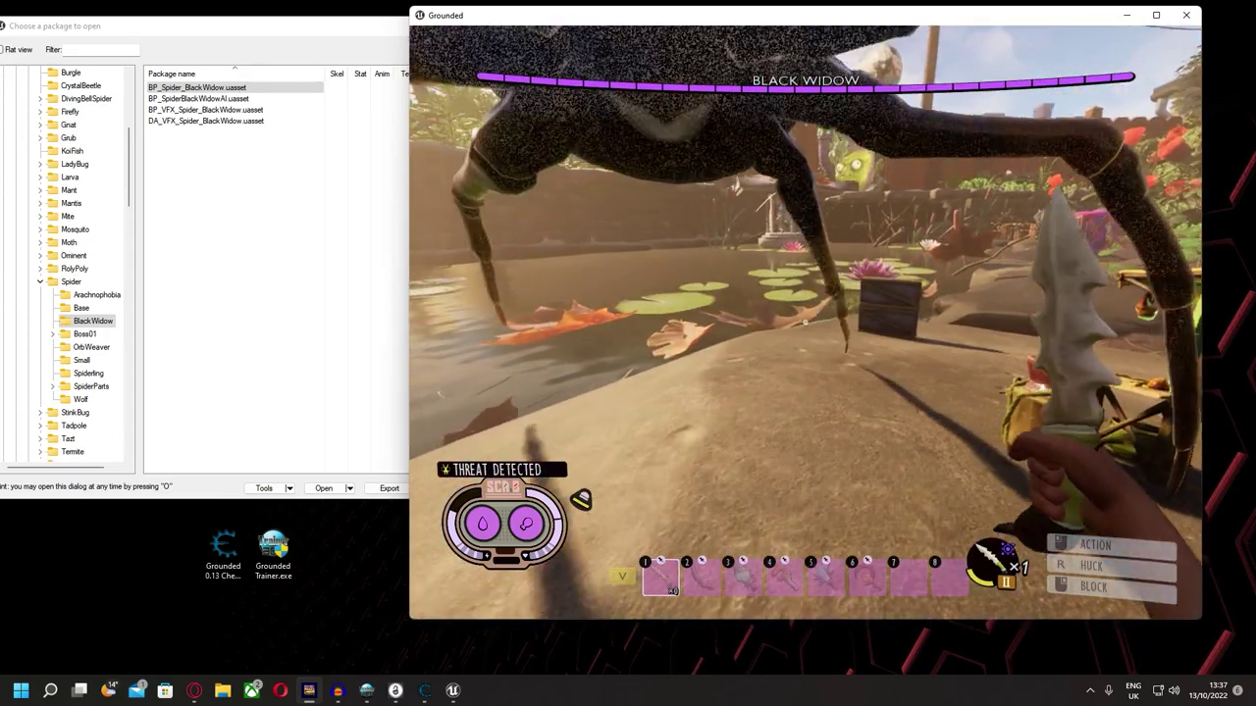
Step: Enable infinite damage through the console, kill the black widow and collect the Black Widow Fang
key(grave)
text(infiniteds)
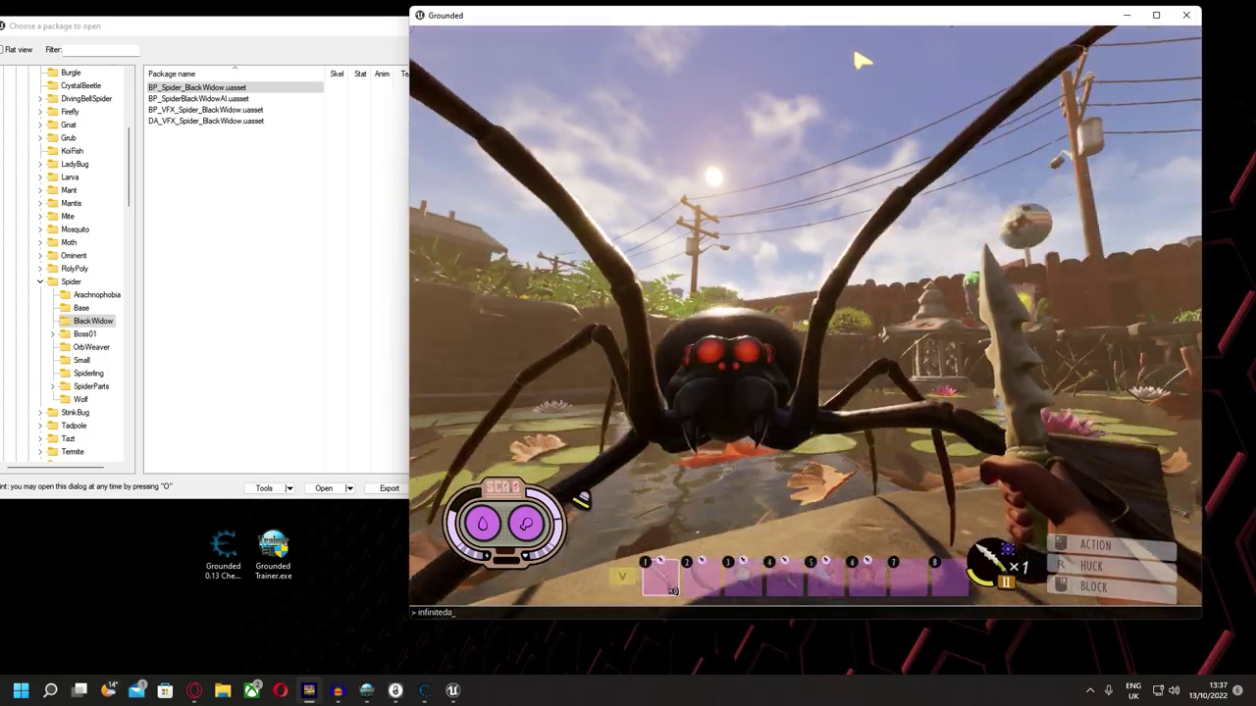
key(Return)
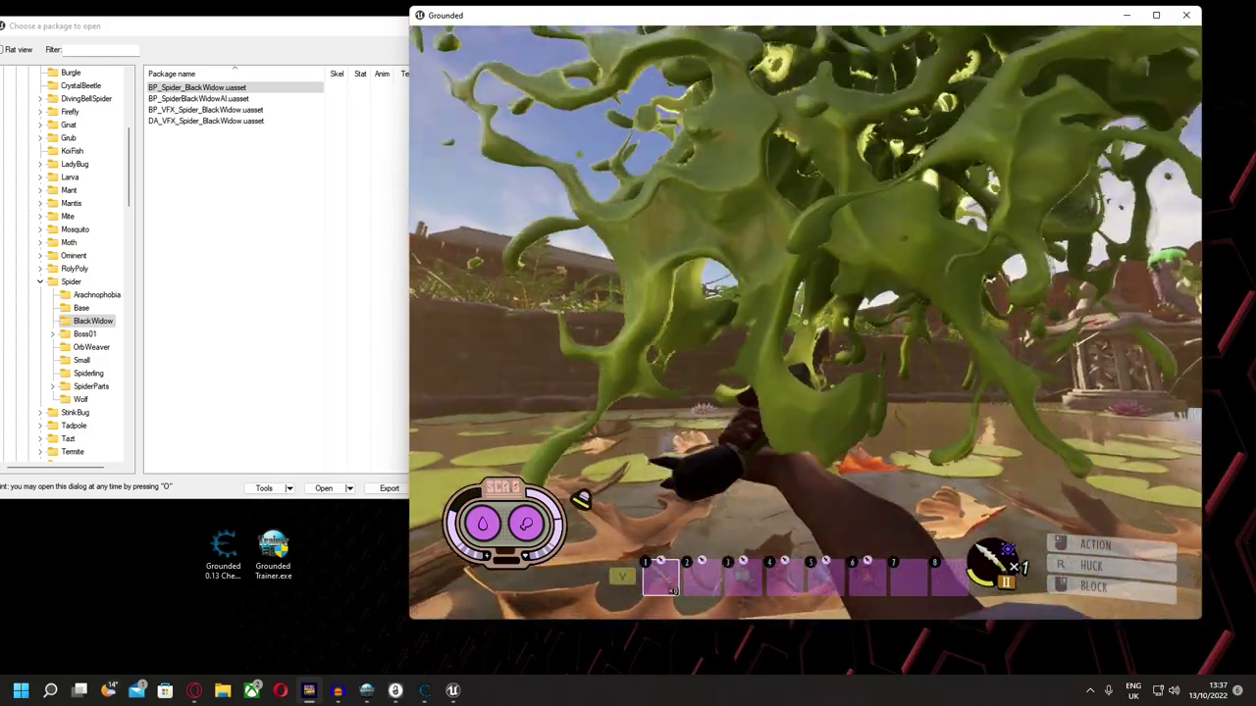
key(e)
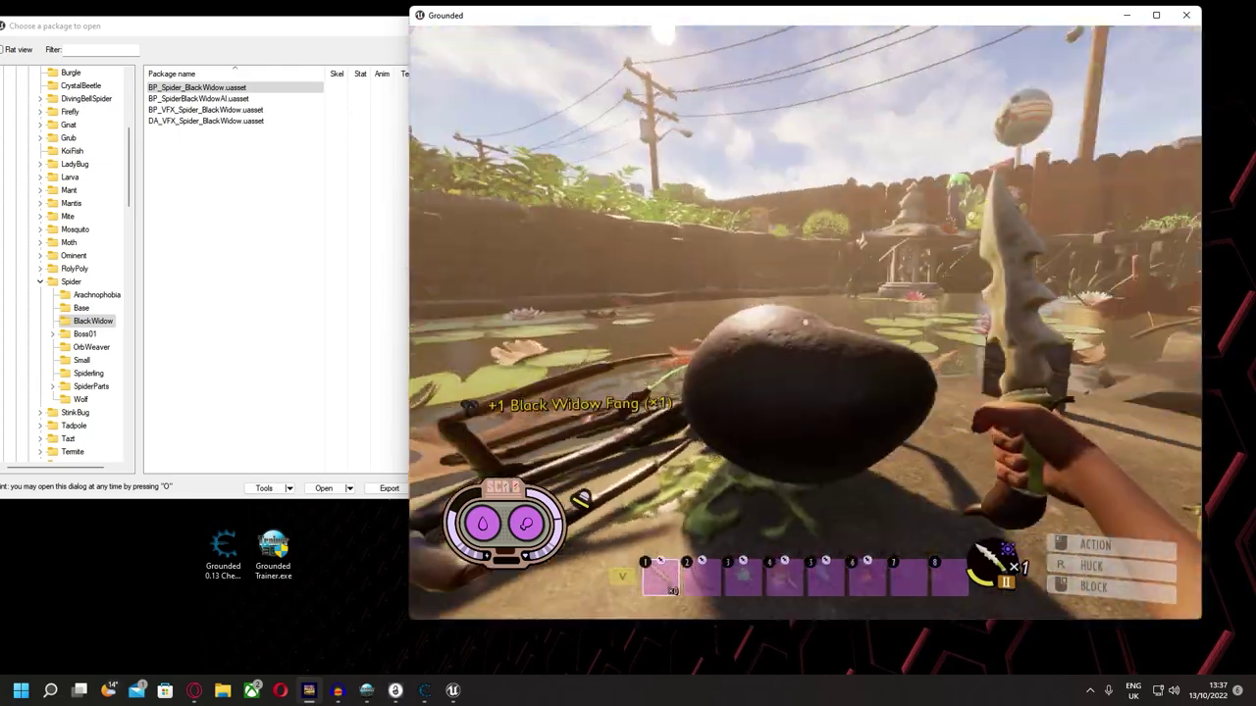
Step: Permanently trash the Black Widow Fang from the backpack inventory
key(Tab)
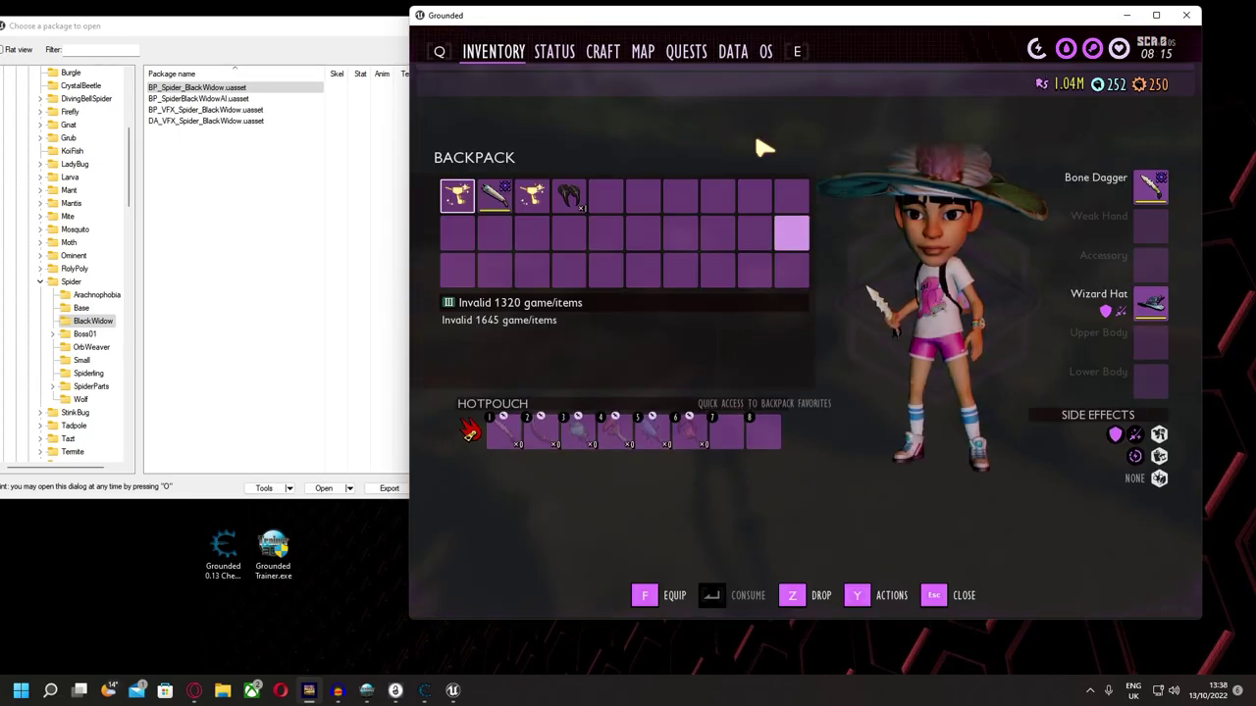
click(538, 274)
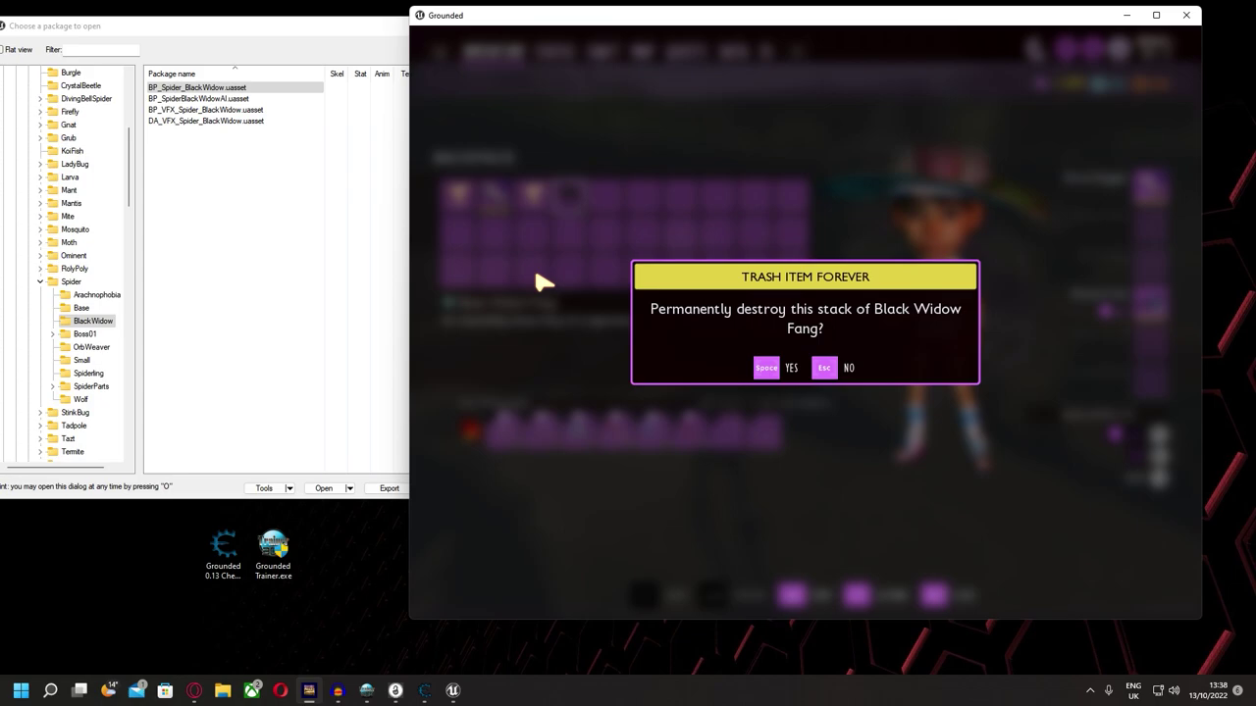
key(space)
click(605, 261)
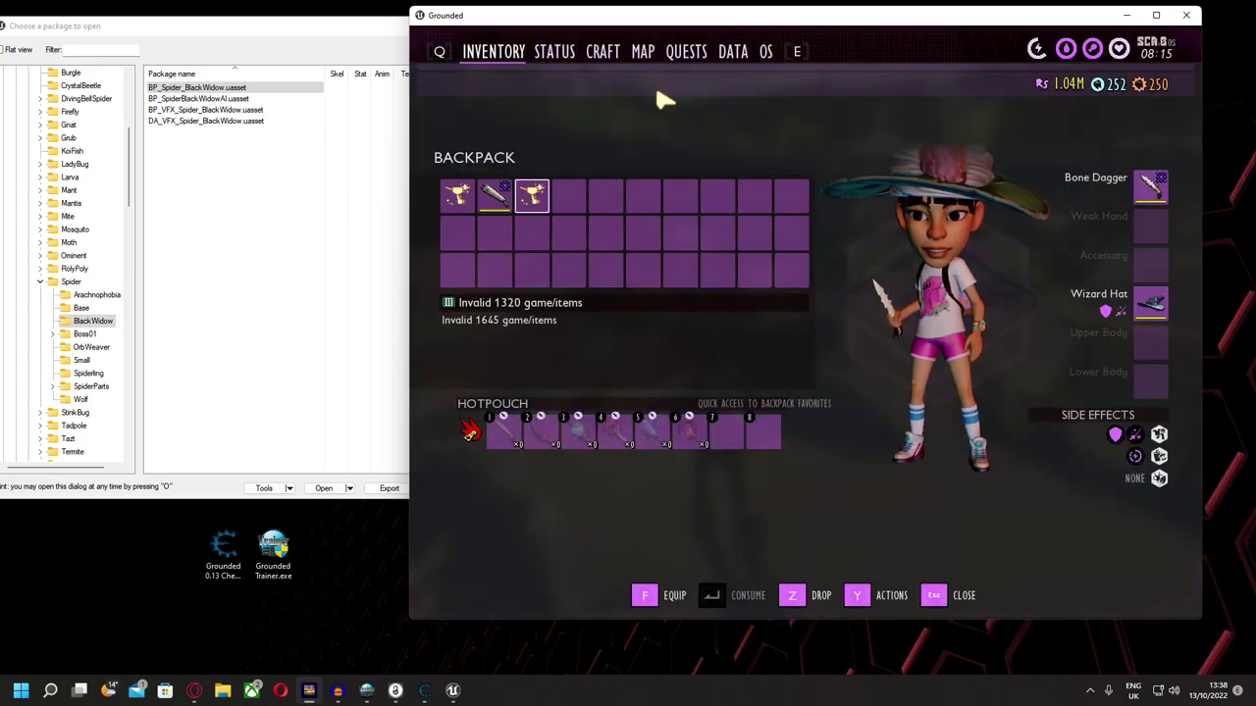
Step: Examine the neutral, angry and harmless creature cards in the game's data section, return to play and pause the game
click(729, 55)
scroll(673, 323, down, 5)
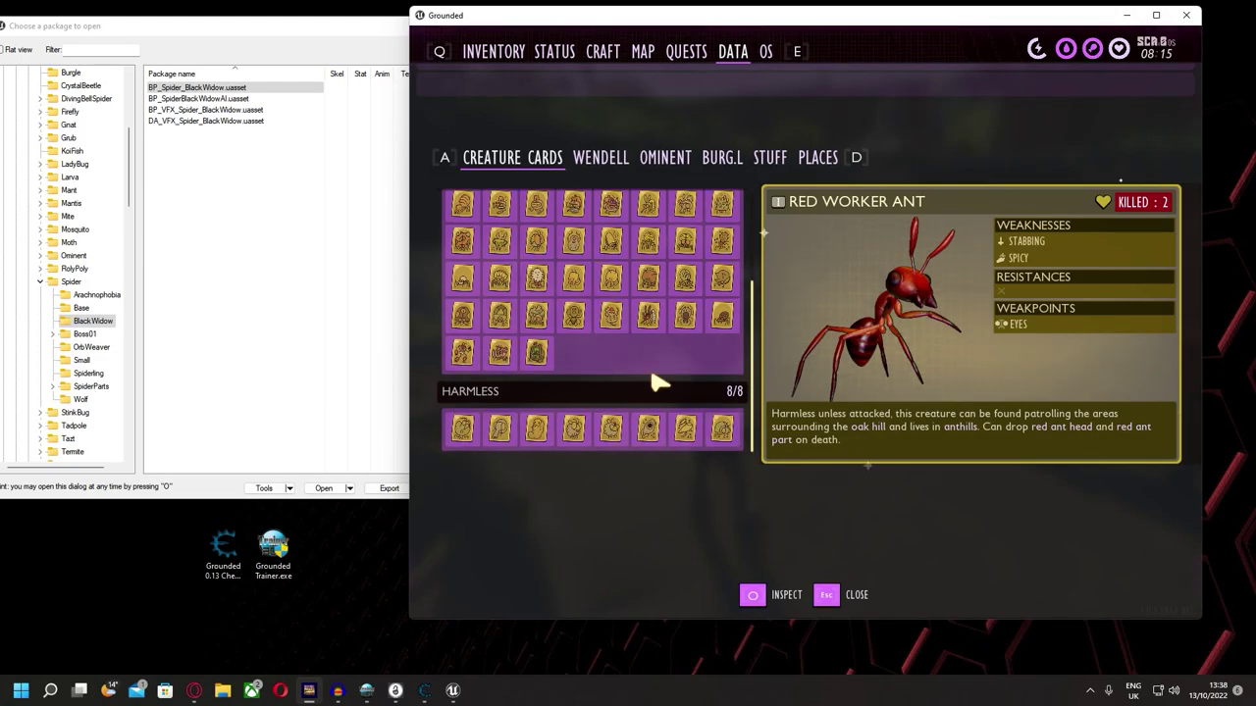
click(849, 597)
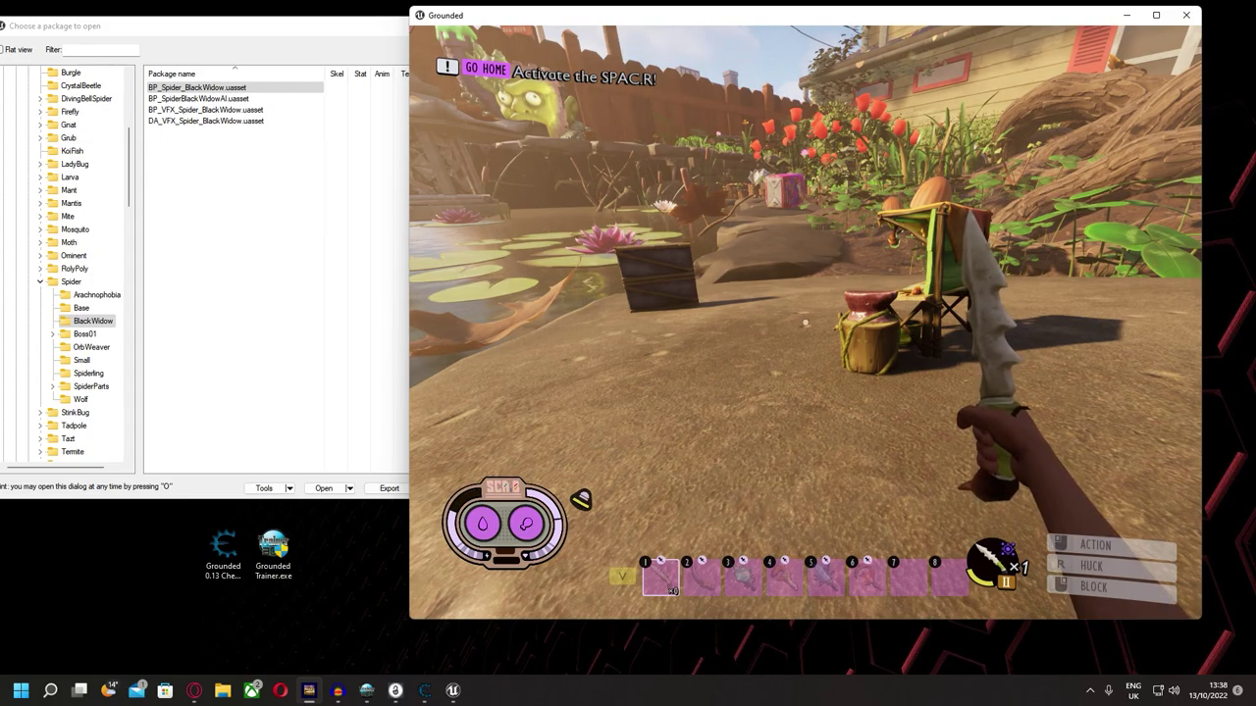
key(Tab)
scroll(608, 322, down, 5)
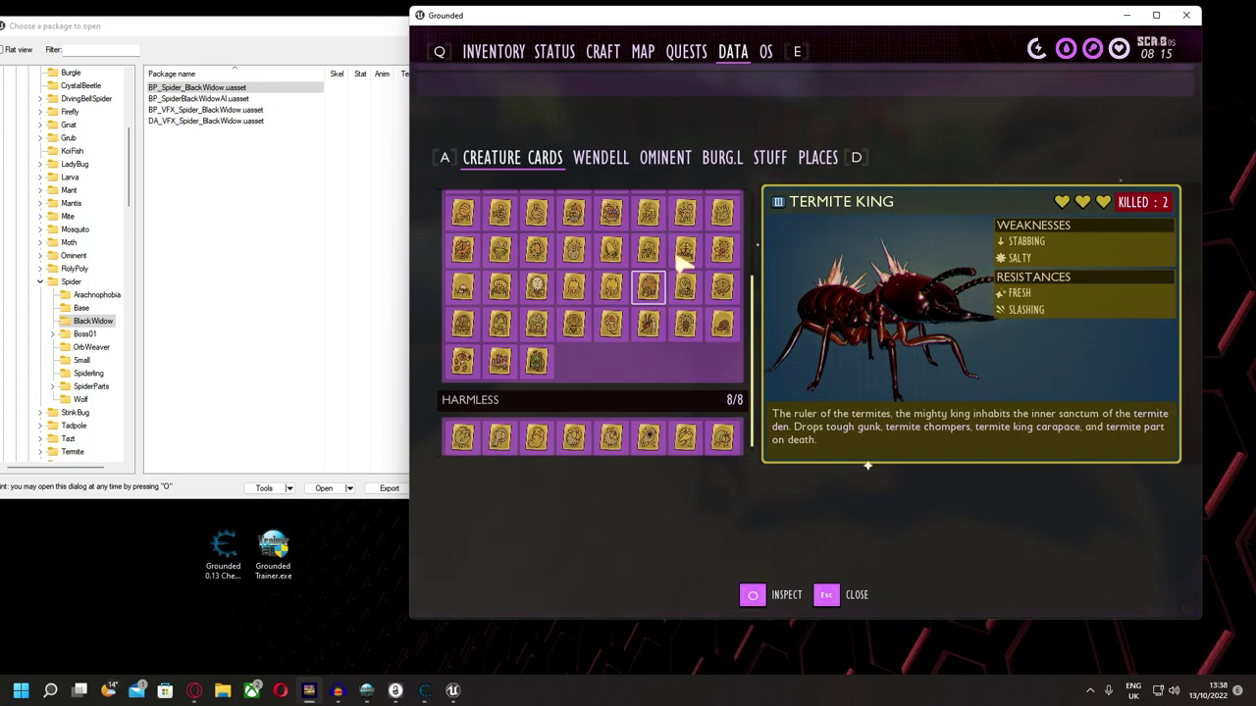
scroll(673, 266, up, 5)
mouse_move(723, 244)
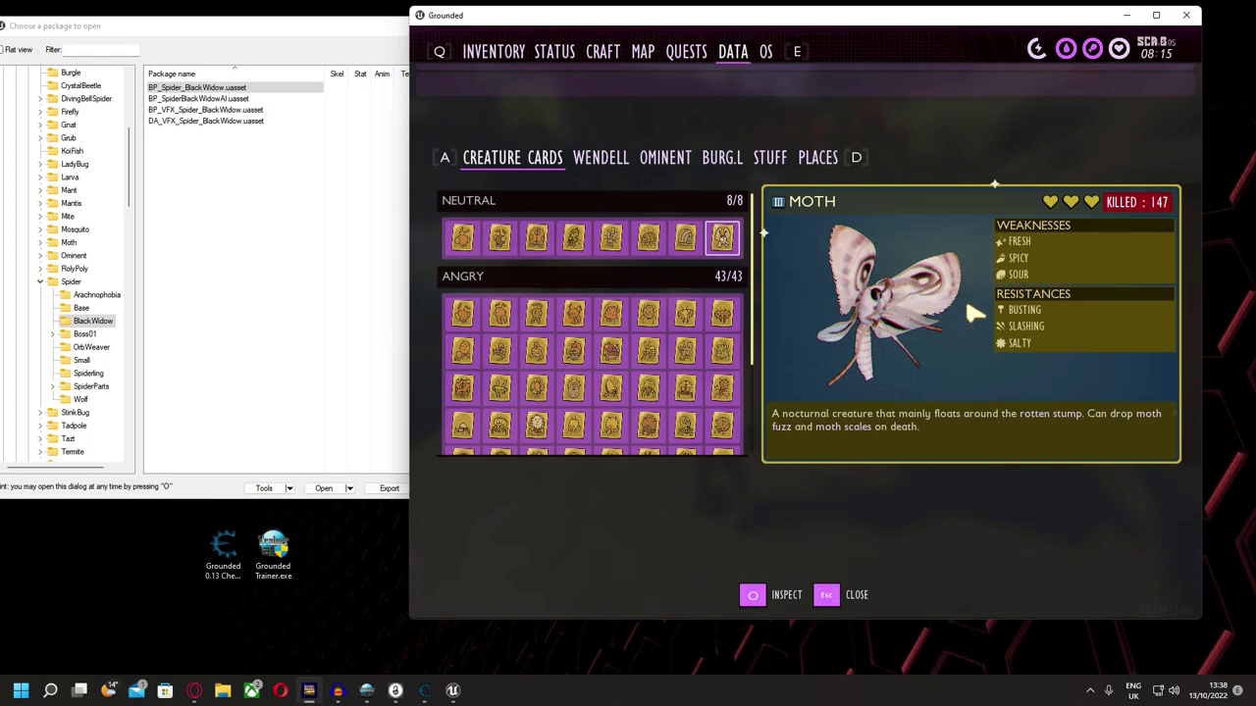
mouse_move(610, 314)
mouse_move(722, 314)
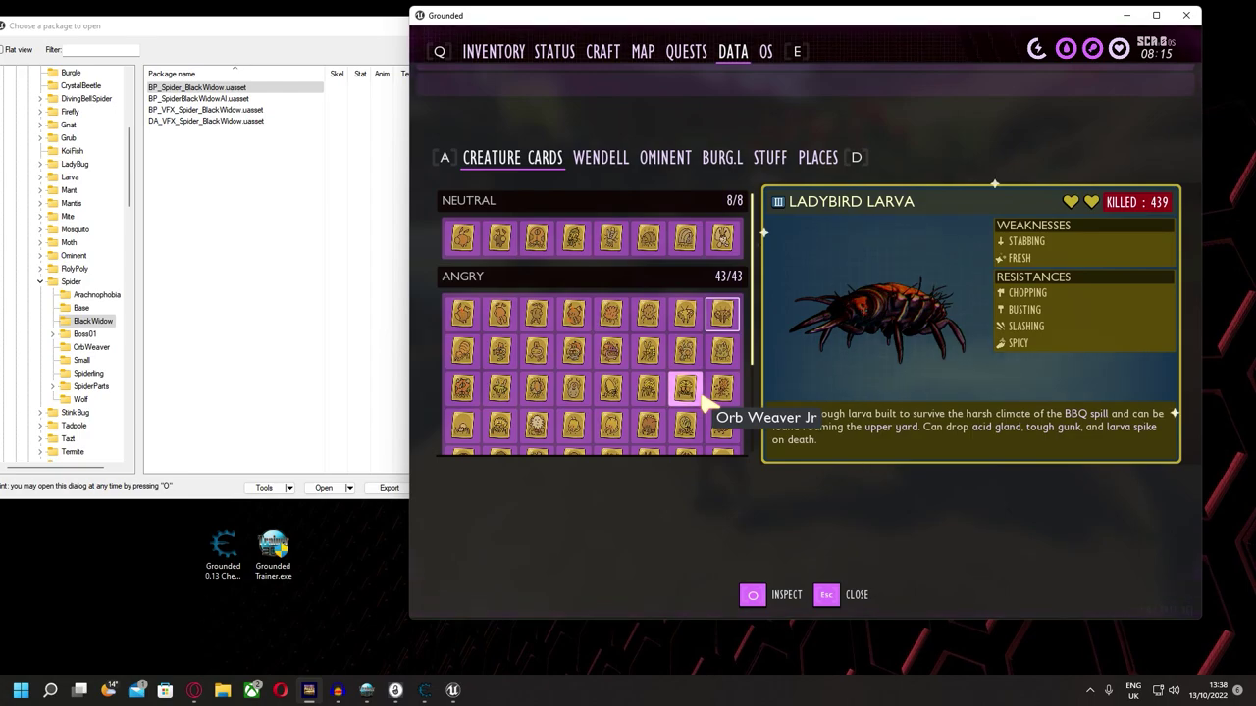
click(834, 599)
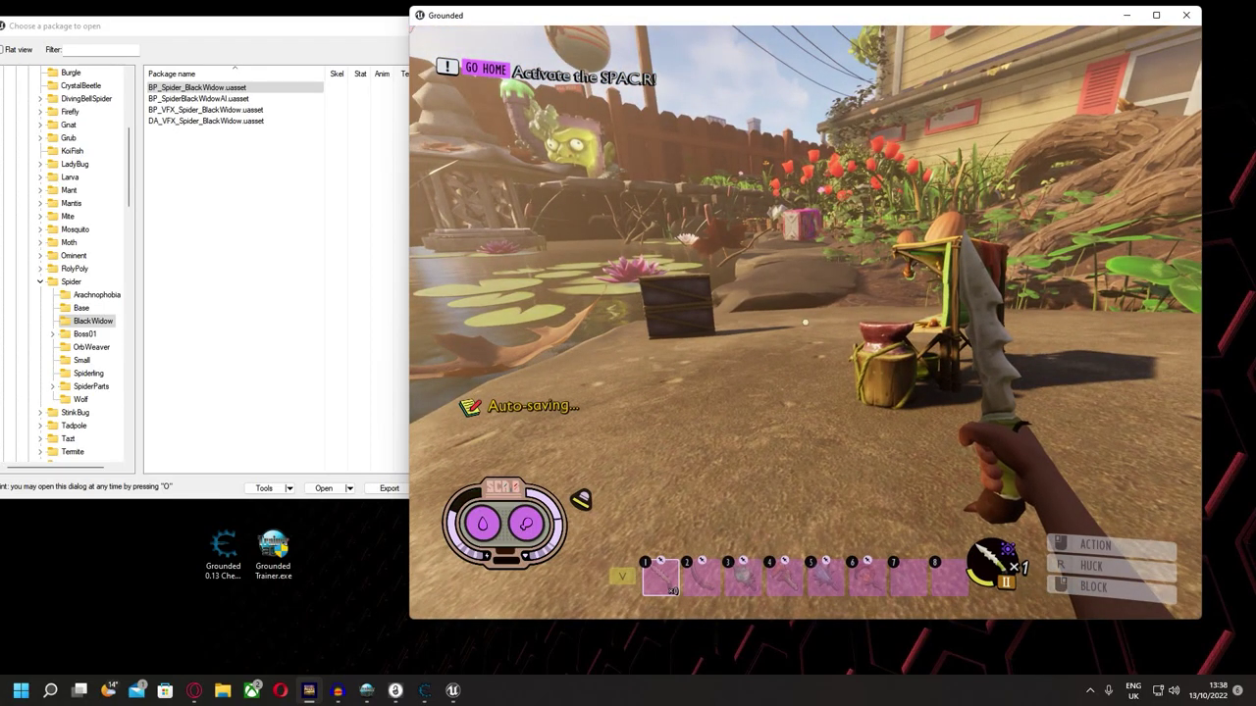
key(Escape)
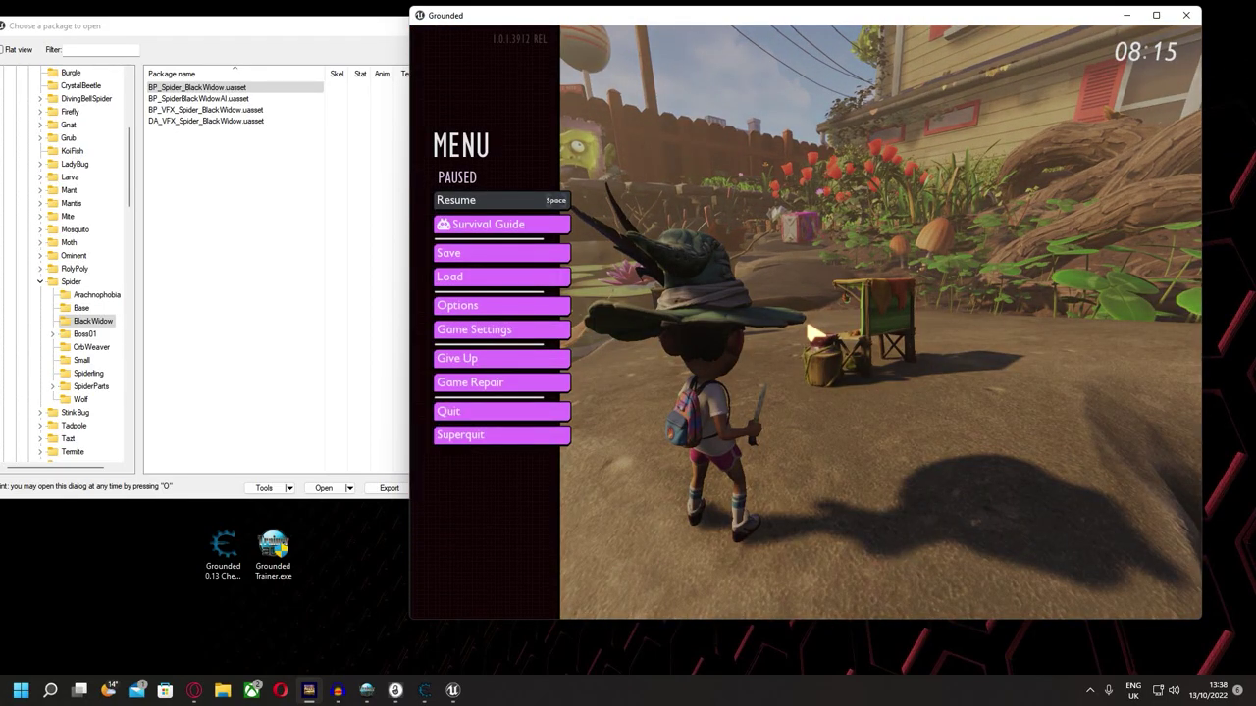